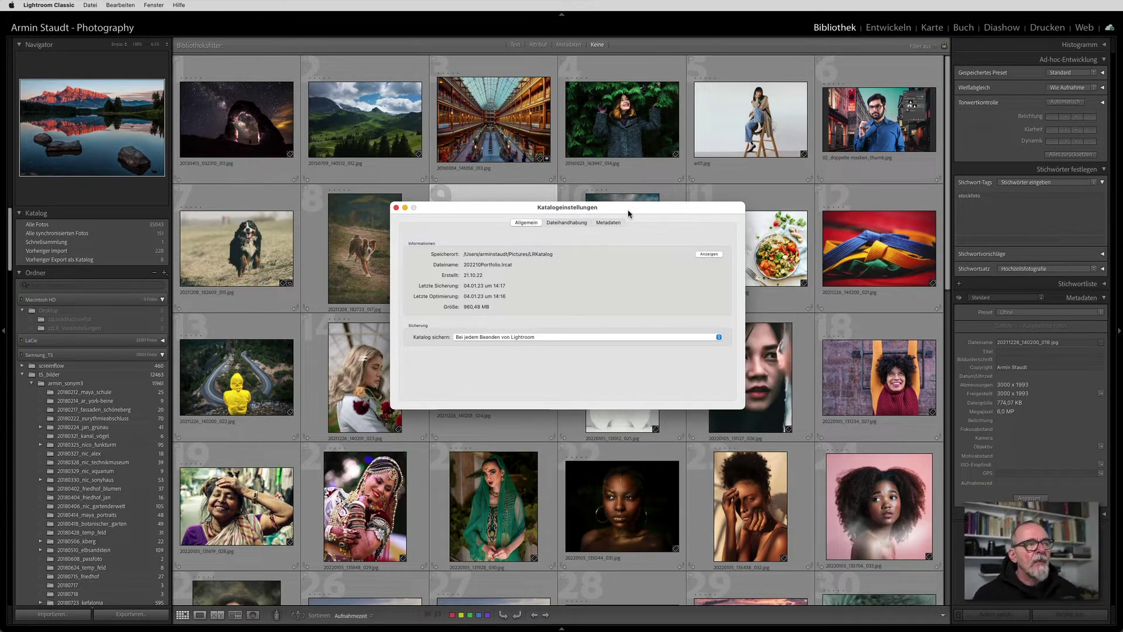
Browse the application menus and reveal the catalog folder on disk, then close that window.
{"action": "left_click", "coordinate": [38, 3]}
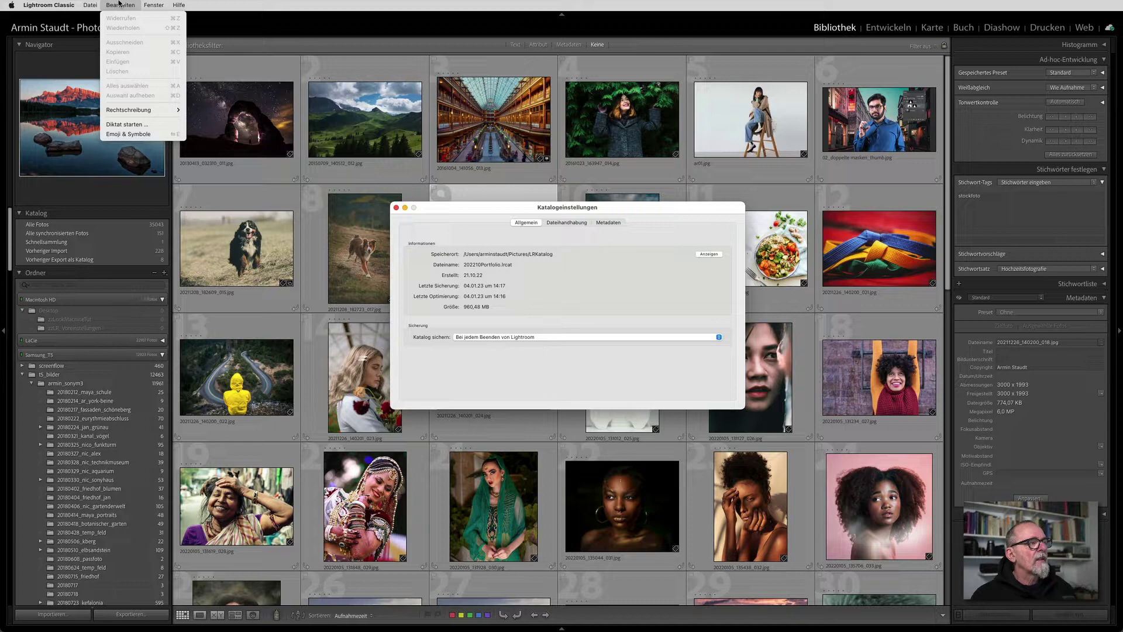
{"action": "left_click", "coordinate": [119, 3]}
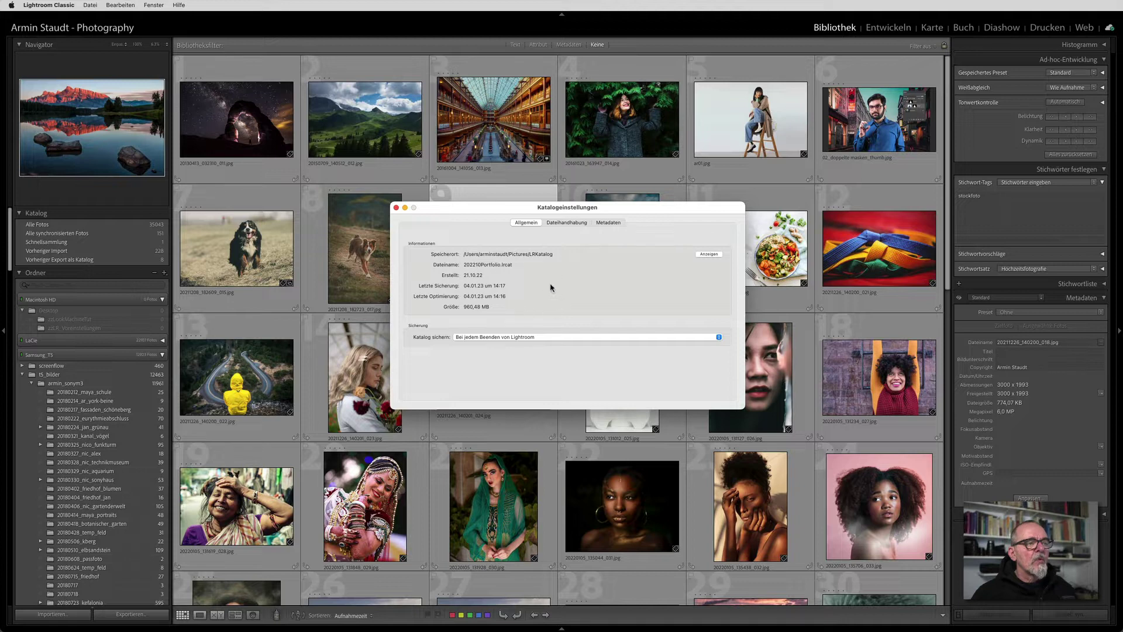
{"action": "left_click", "coordinate": [706, 256]}
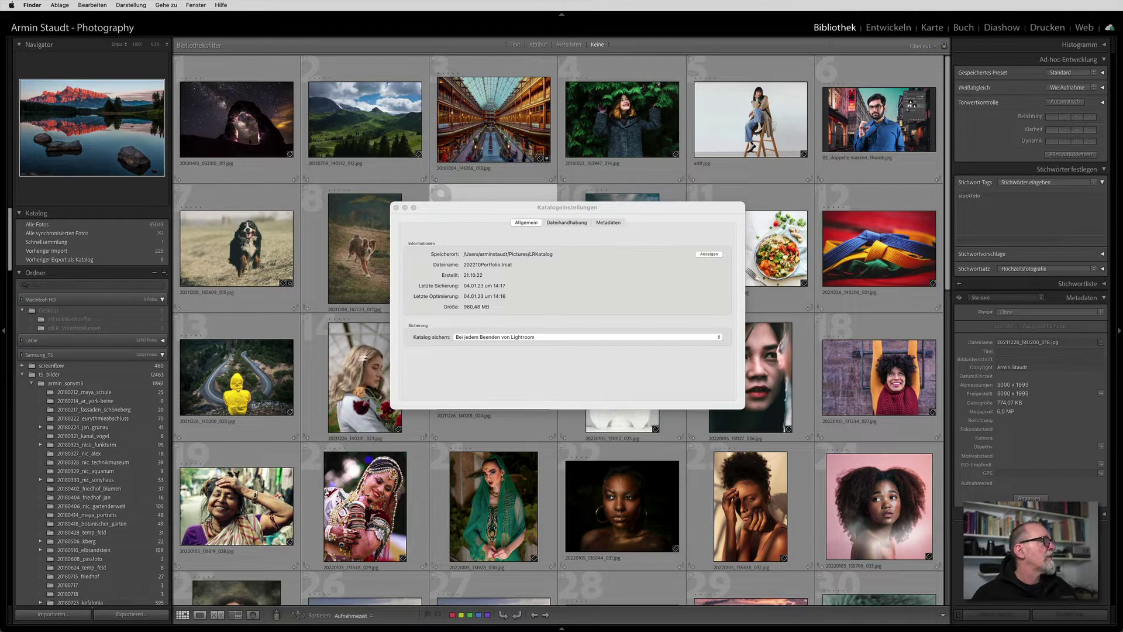
{"action": "left_click", "coordinate": [531, 296]}
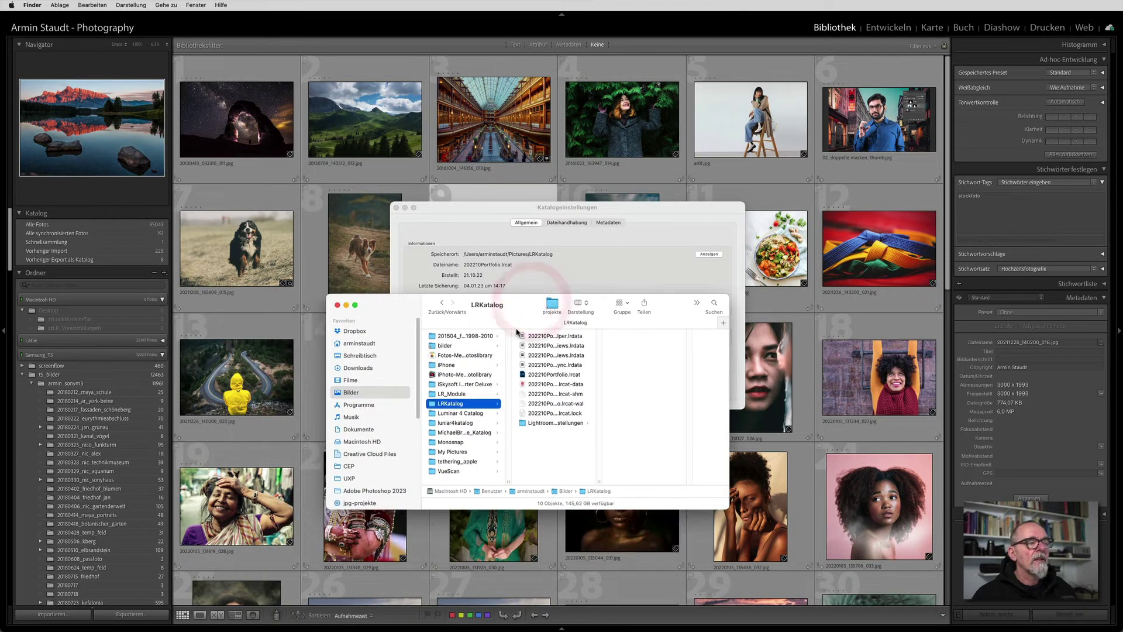
{"action": "left_click", "coordinate": [337, 305]}
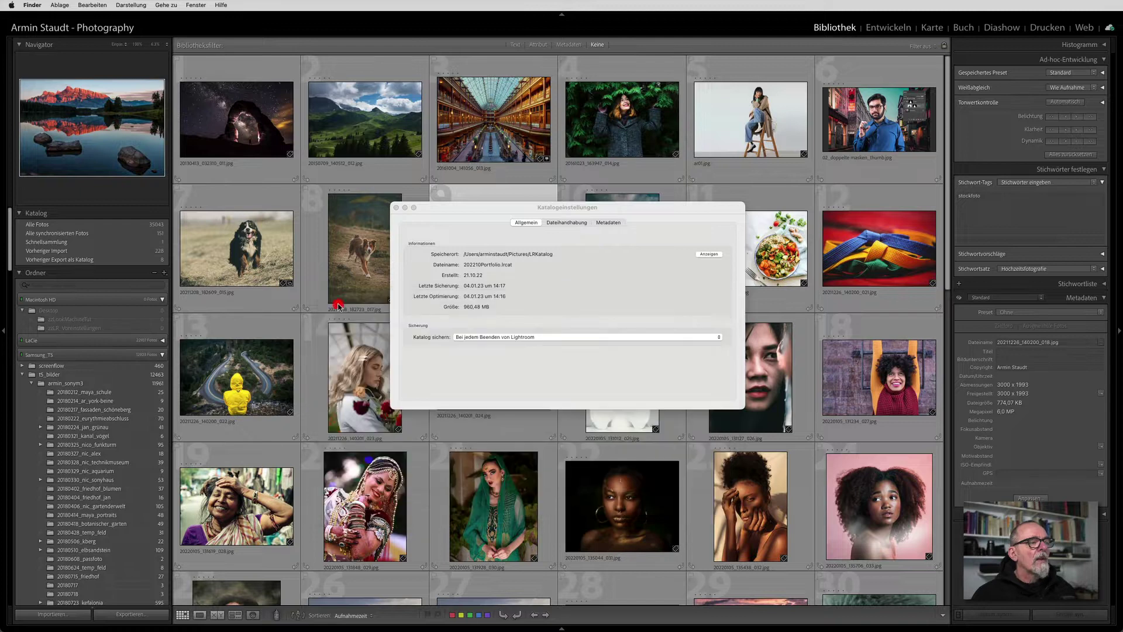
{"action": "left_click", "coordinate": [557, 279]}
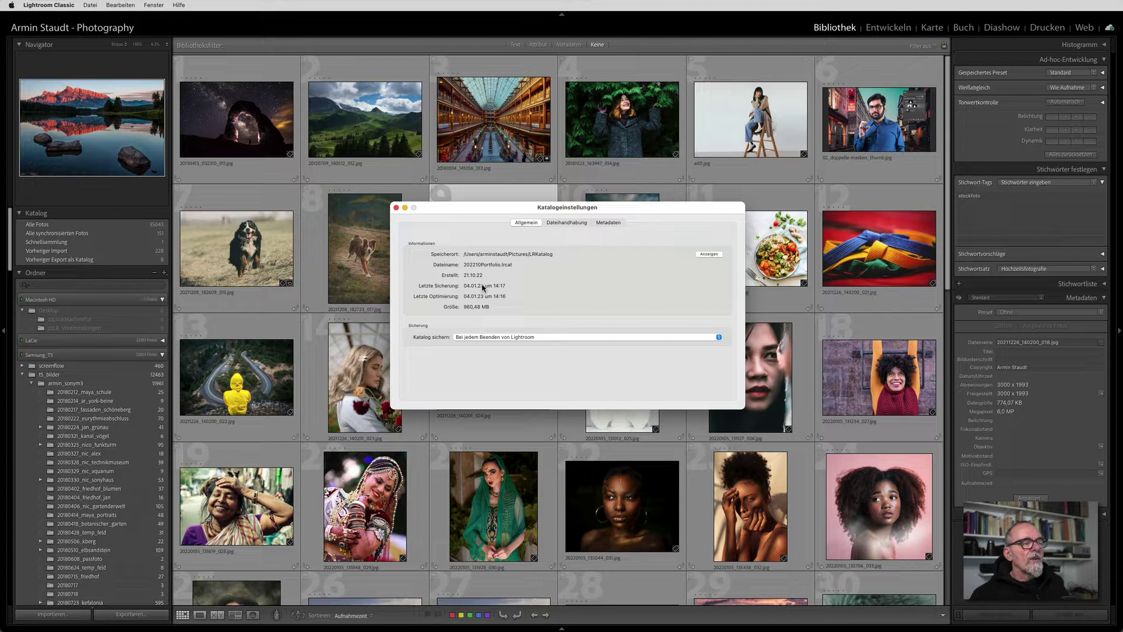
Set the catalog backup frequency to every time Lightroom quits.
{"action": "left_click", "coordinate": [506, 338]}
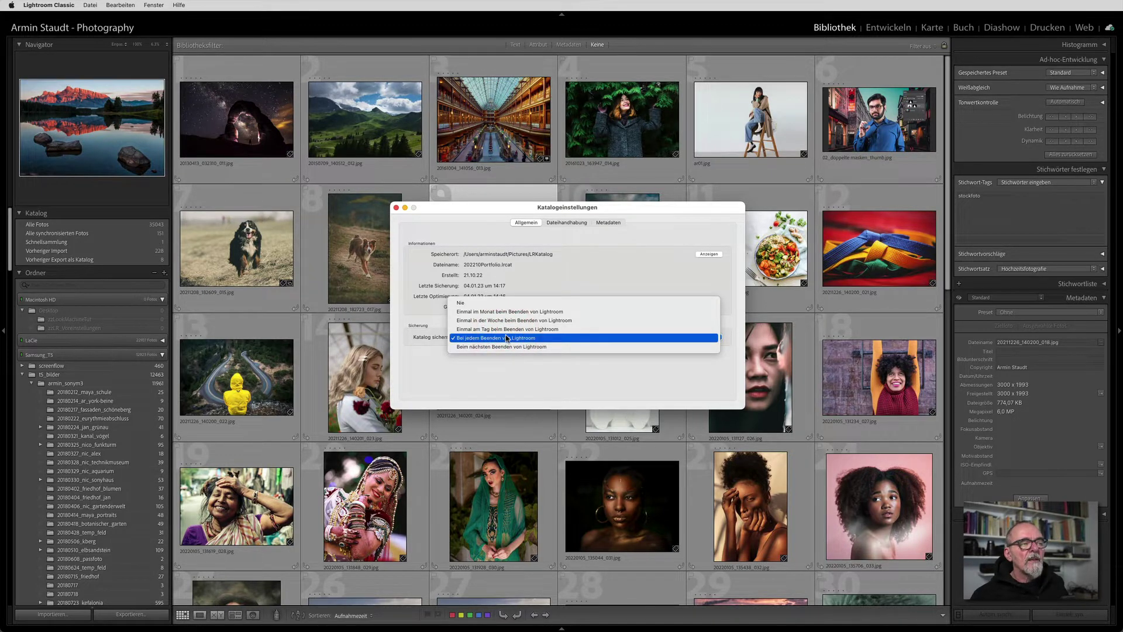
{"action": "left_click", "coordinate": [505, 321]}
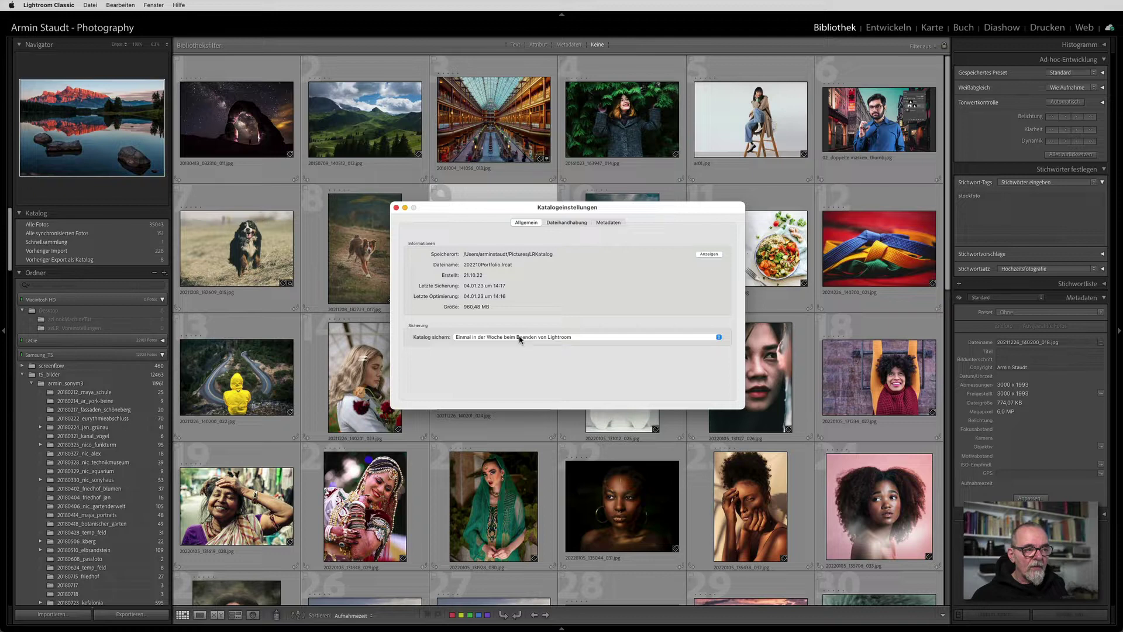
{"action": "left_click", "coordinate": [520, 338]}
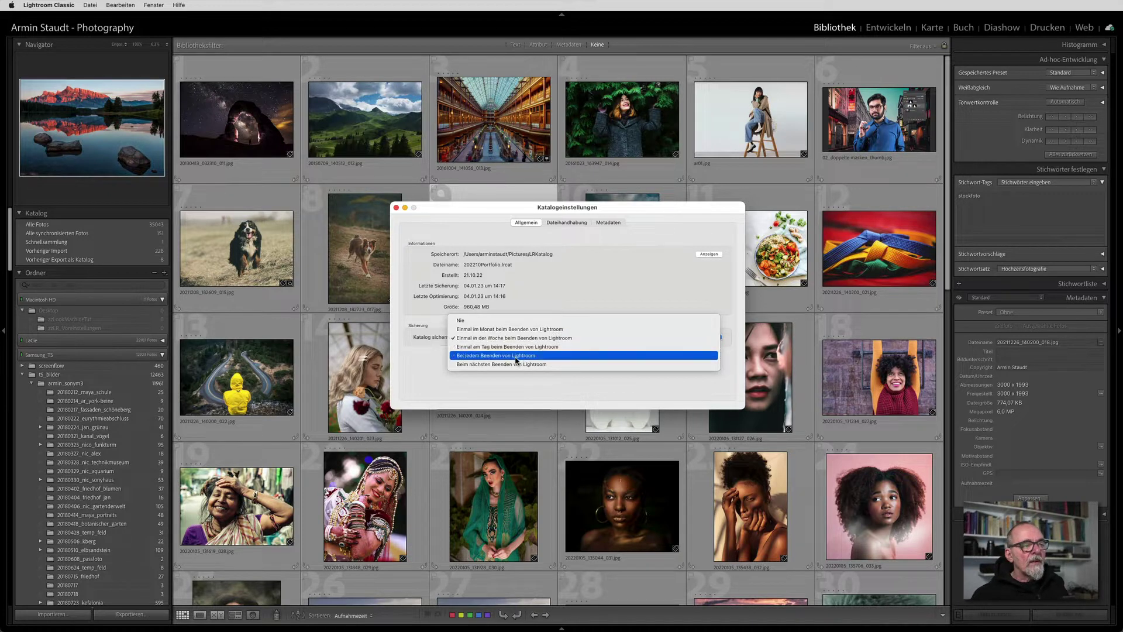
{"action": "left_click", "coordinate": [514, 356]}
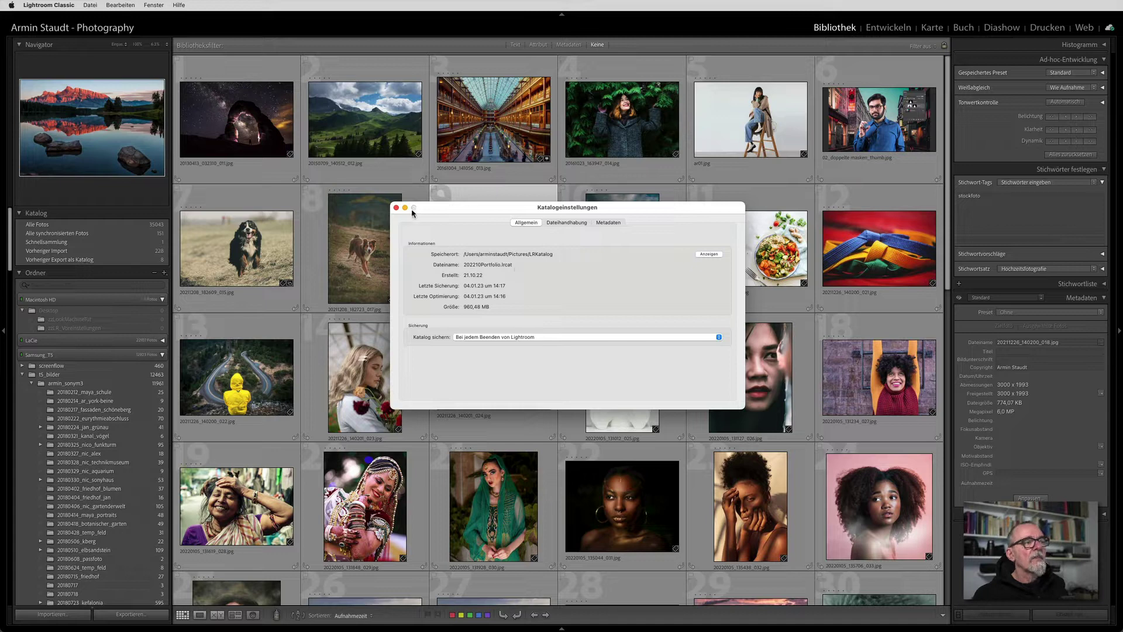
Close the catalog settings, quit with Cmd+Q, and move the Katalog sichern prompt lower on screen.
{"action": "left_click", "coordinate": [396, 208]}
{"action": "key", "text": "super+q"}
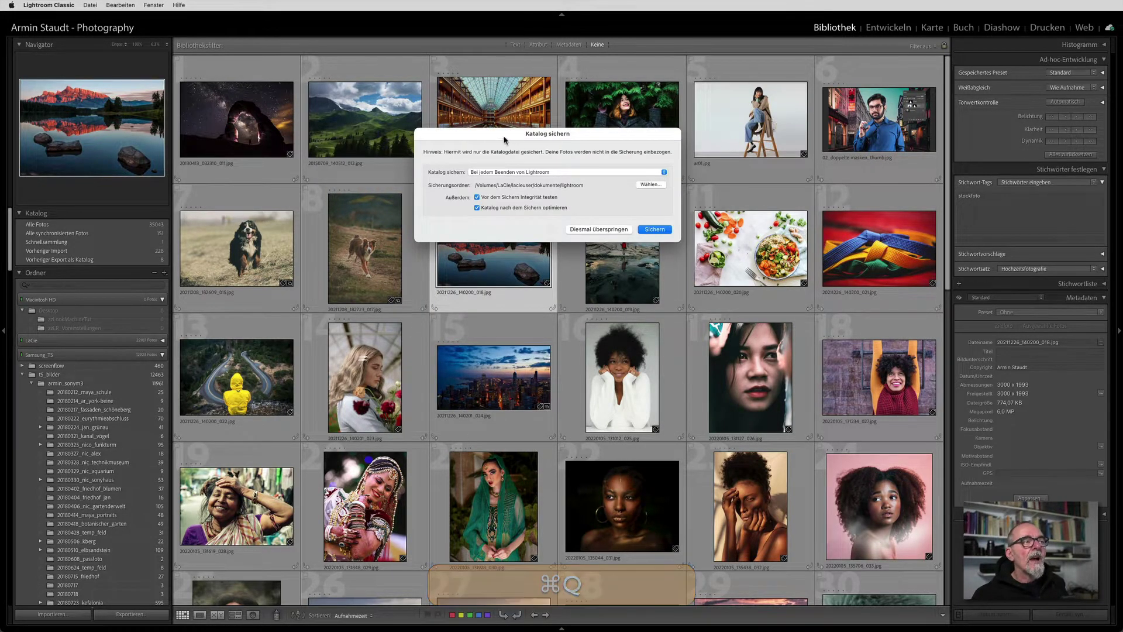
{"action": "left_click_drag", "start_coordinate": [563, 163], "coordinate": [512, 187]}
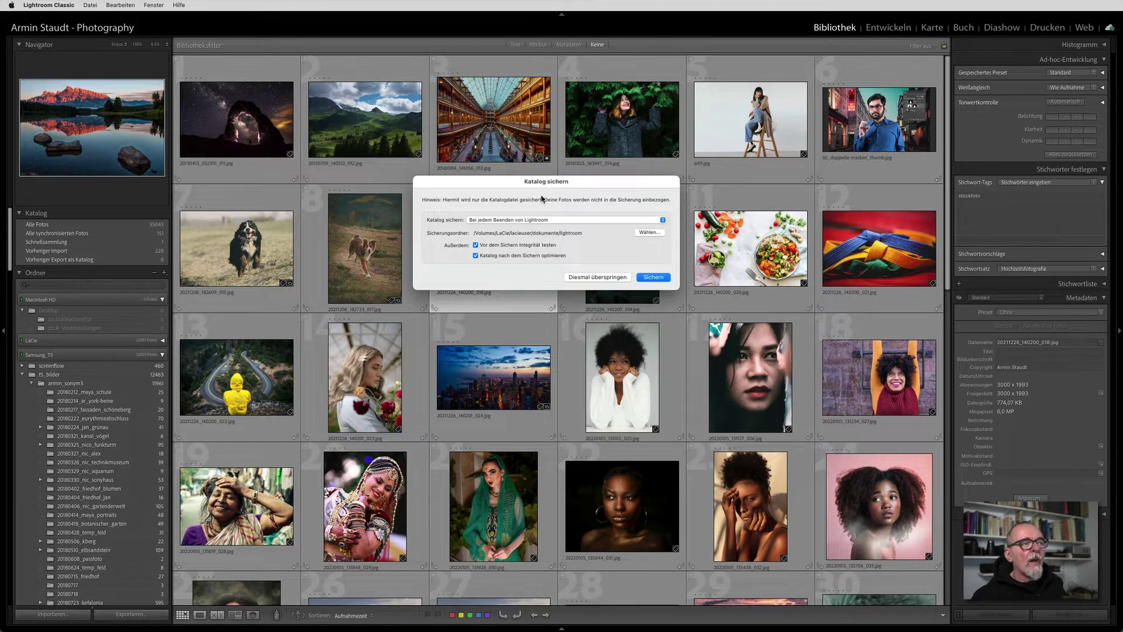
{"action": "left_click_drag", "start_coordinate": [513, 182], "coordinate": [516, 183]}
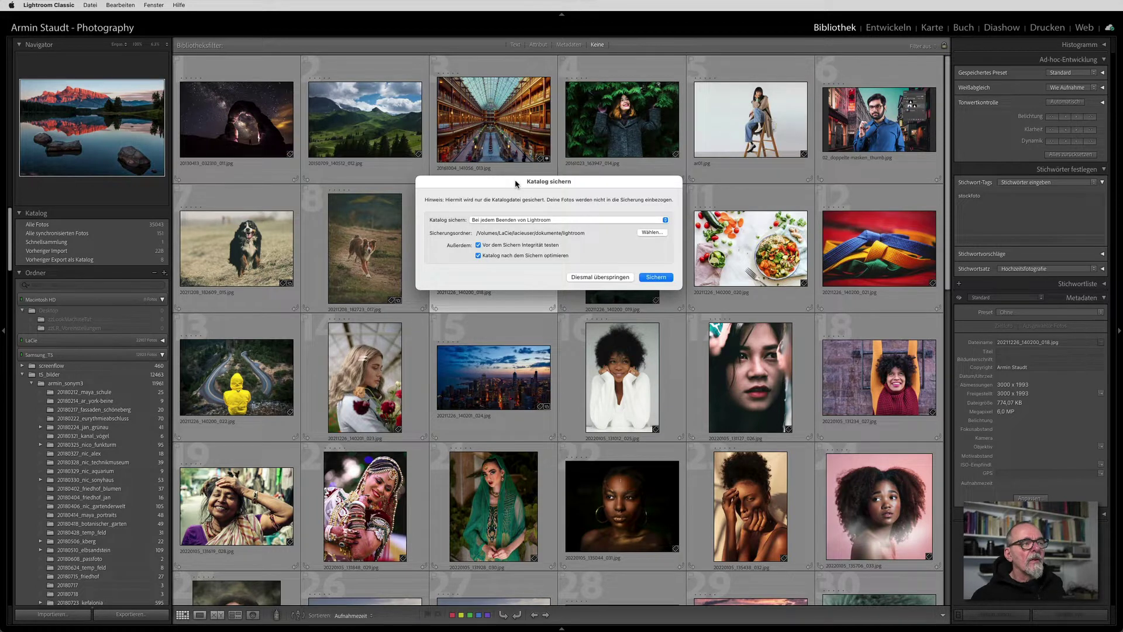
{"action": "left_click", "coordinate": [516, 183]}
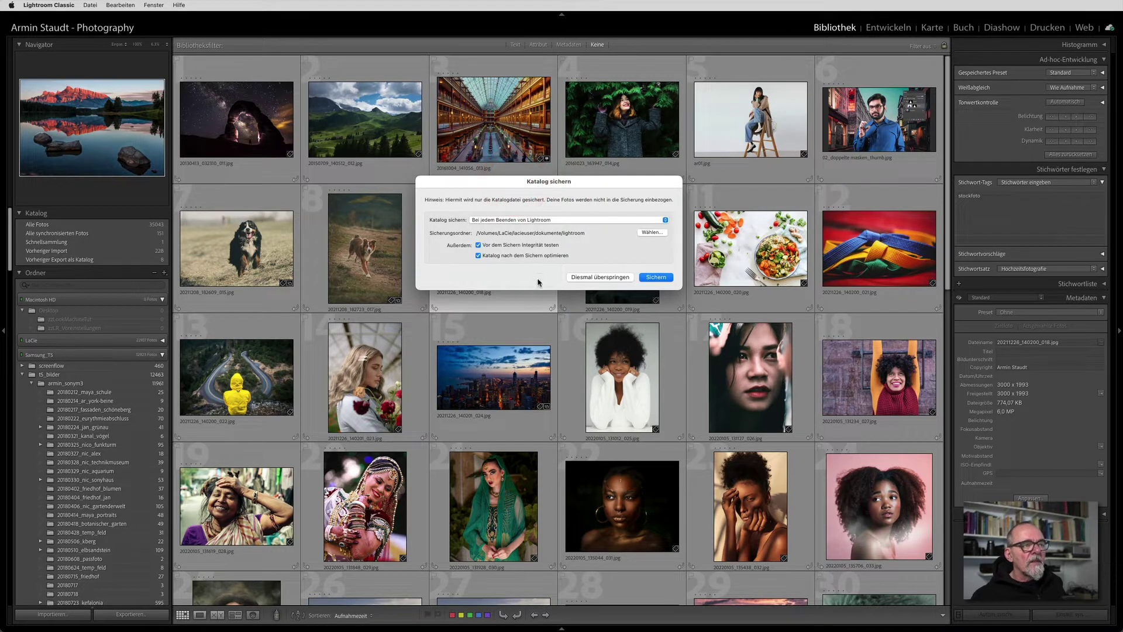
Keep 'Bei jedem Beenden', toggle the integrity test option, and choose Diesmal überspringen.
{"action": "left_click", "coordinate": [596, 221]}
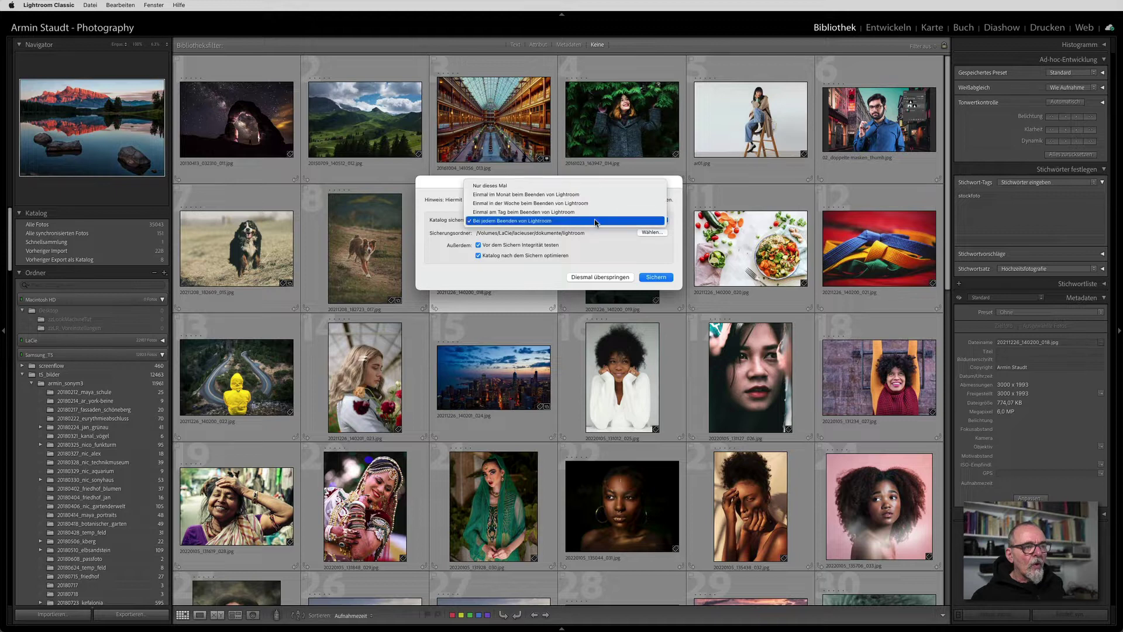
{"action": "left_click", "coordinate": [530, 222]}
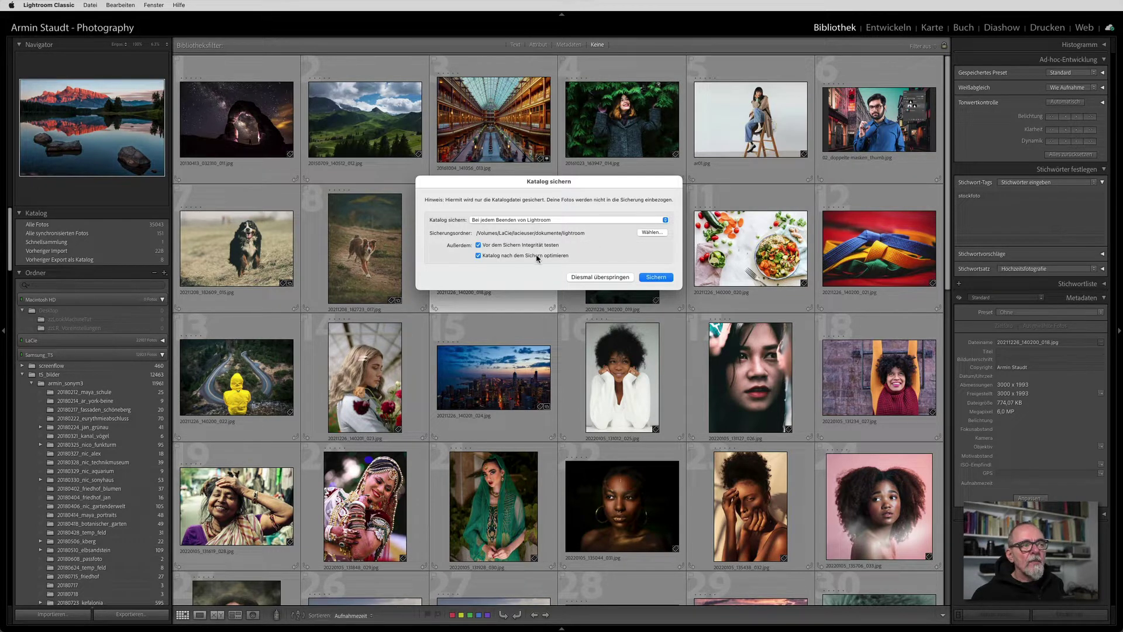
{"action": "left_click", "coordinate": [478, 245]}
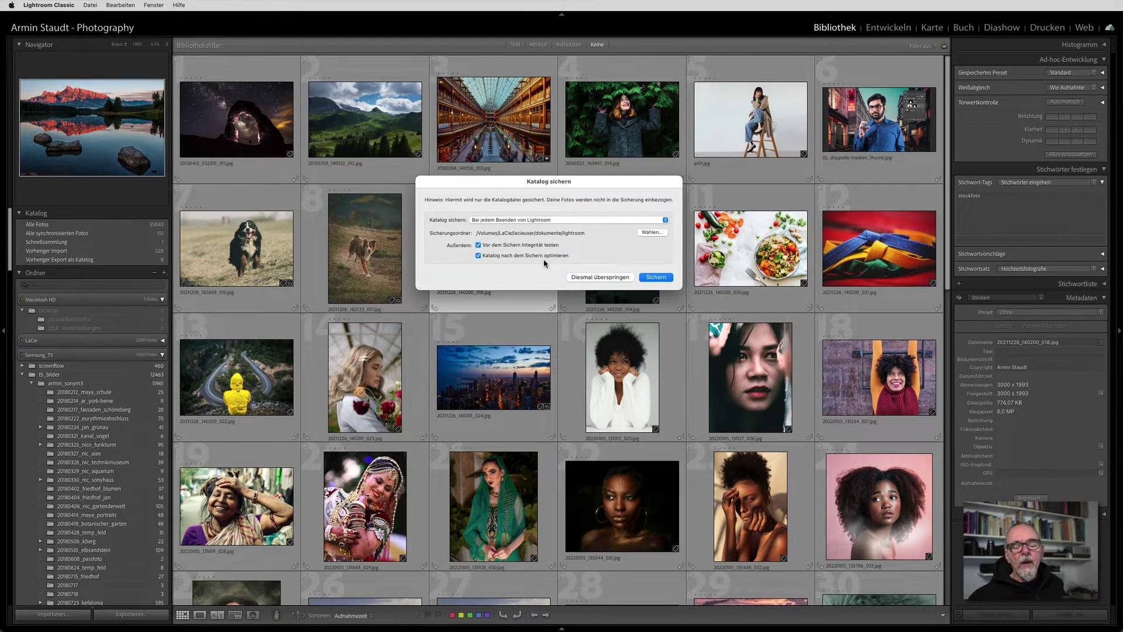
{"action": "left_click", "coordinate": [599, 277]}
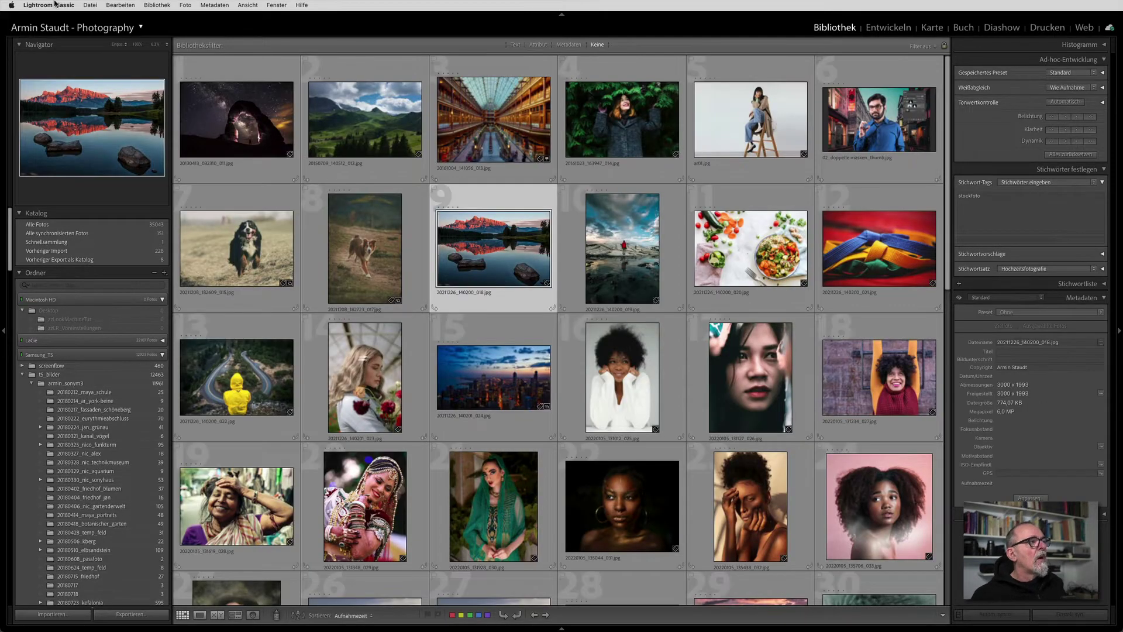
{"action": "left_click", "coordinate": [55, 4]}
{"action": "left_click", "coordinate": [54, 46]}
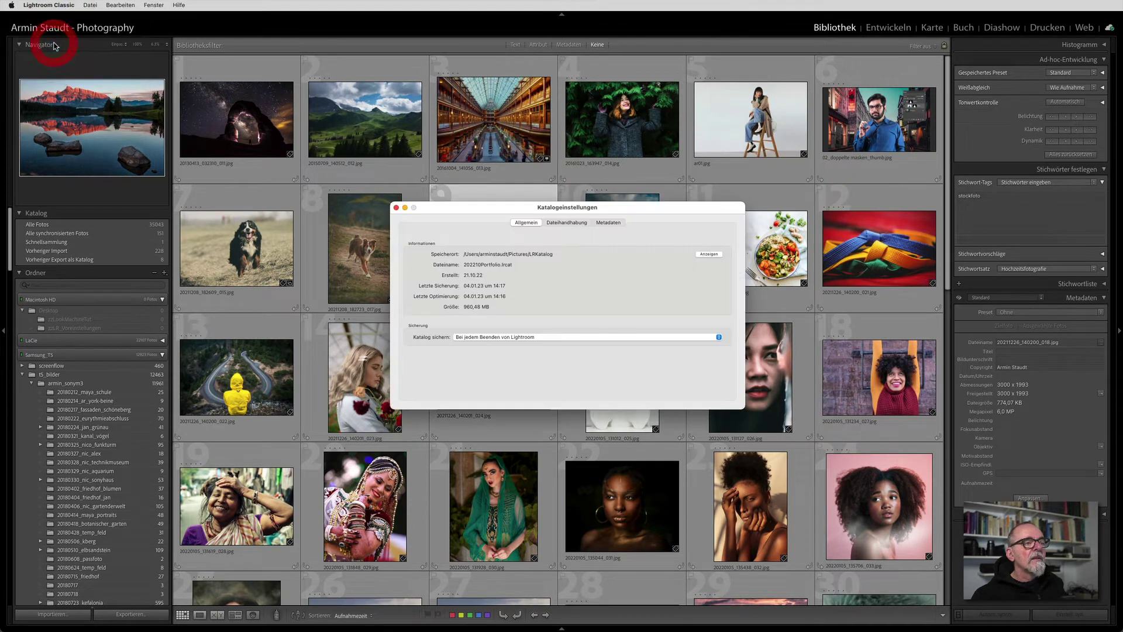
{"action": "left_click", "coordinate": [565, 223]}
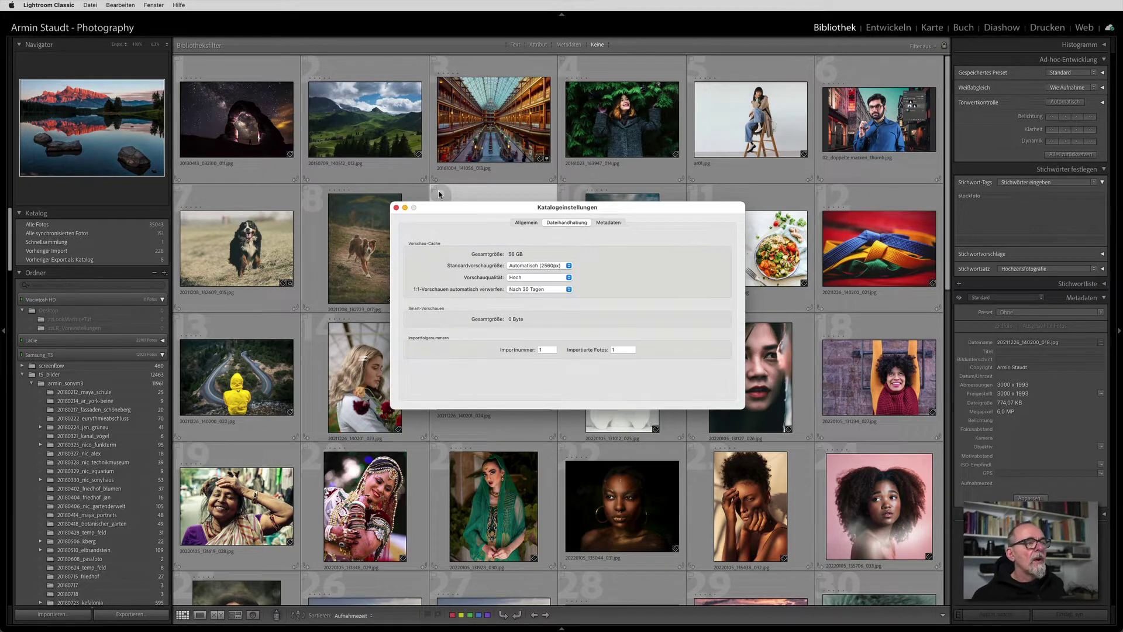
{"action": "left_click", "coordinate": [396, 208]}
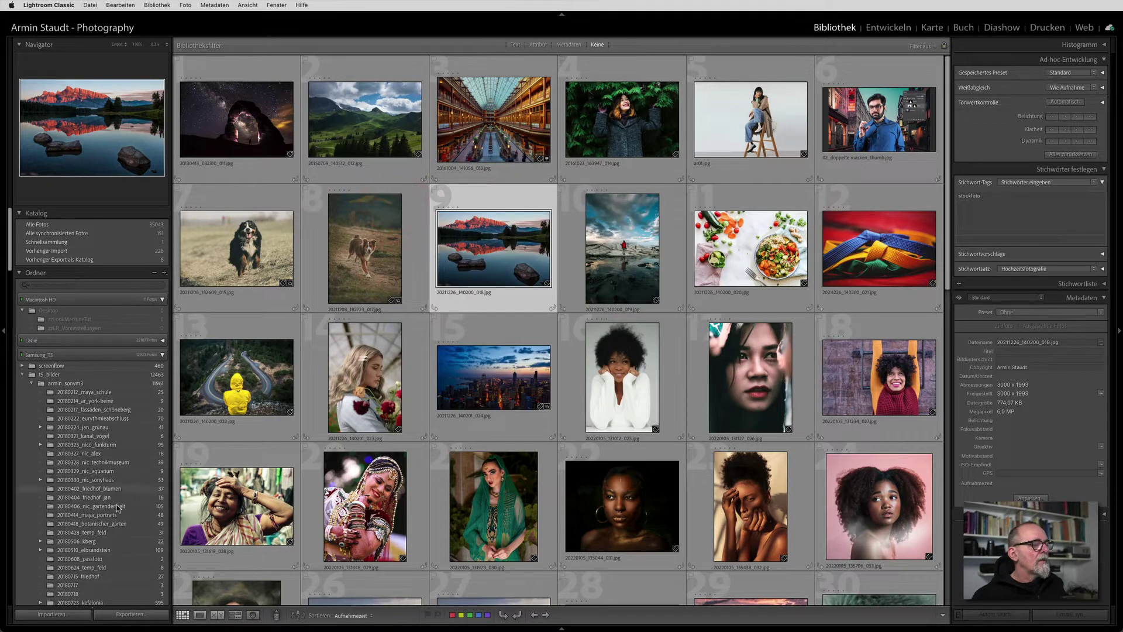
{"action": "left_click", "coordinate": [64, 614]}
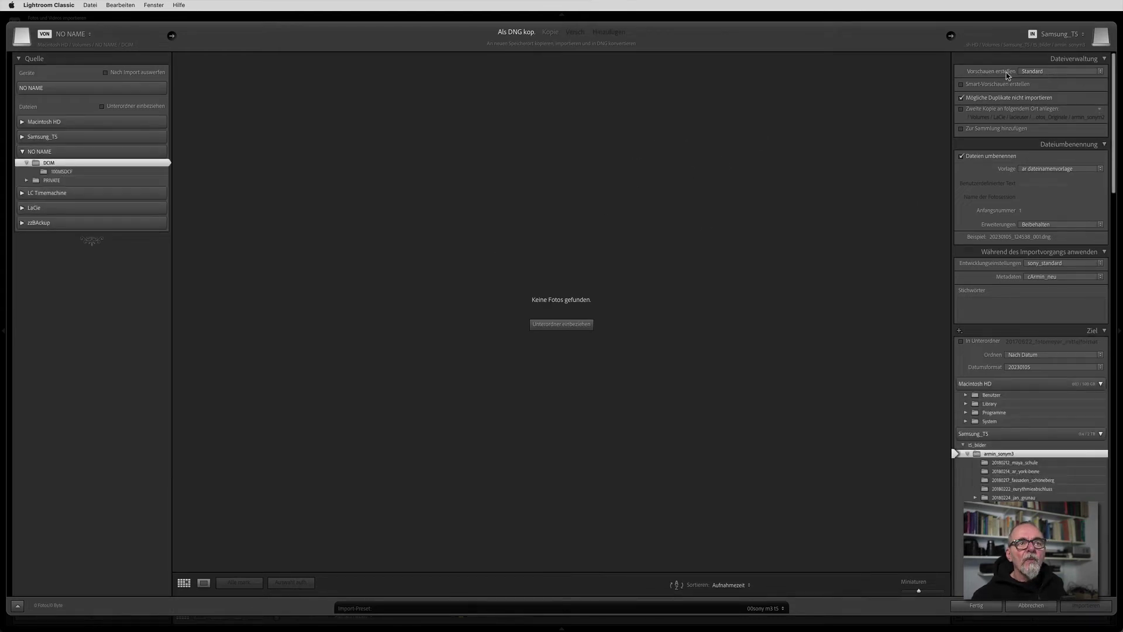
{"action": "left_click", "coordinate": [1036, 72]}
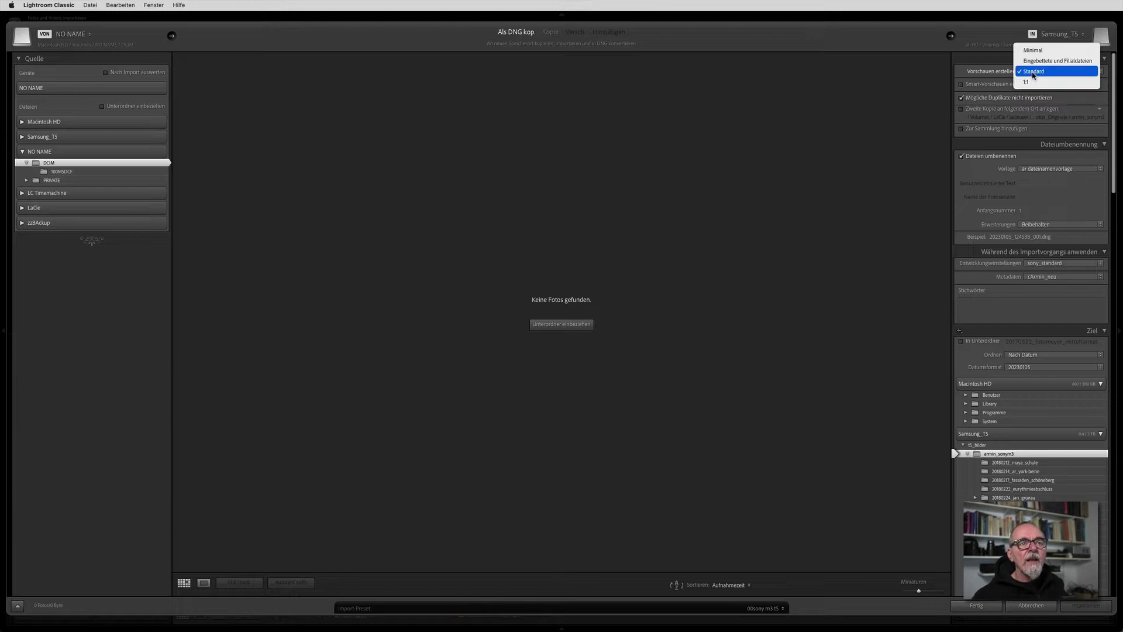
{"action": "left_click", "coordinate": [1034, 71]}
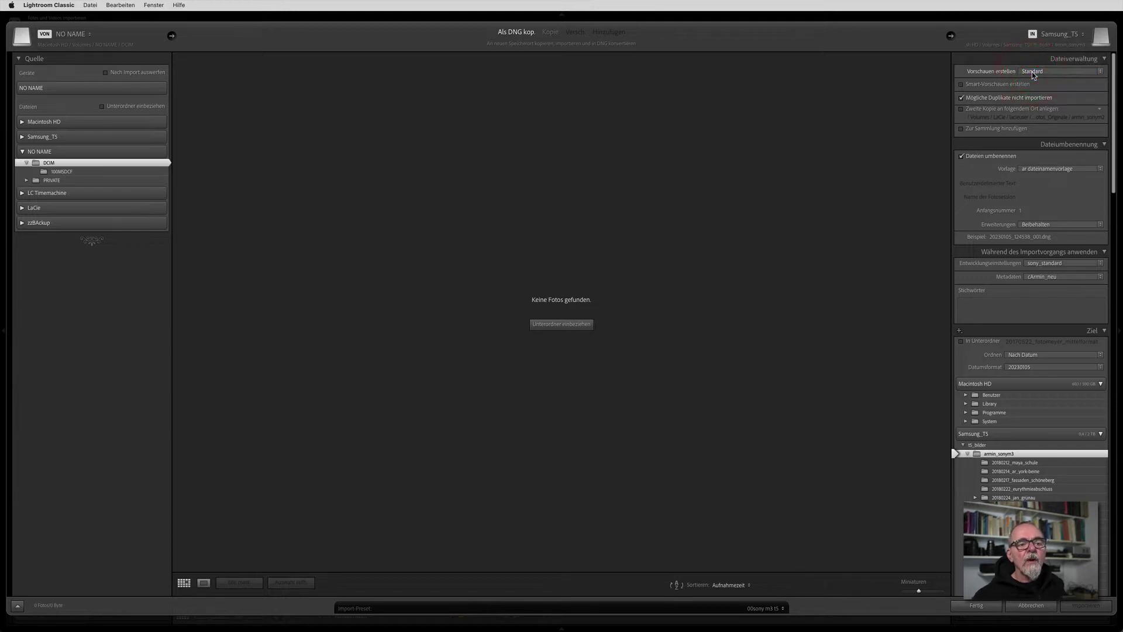
{"action": "left_click", "coordinate": [1031, 606]}
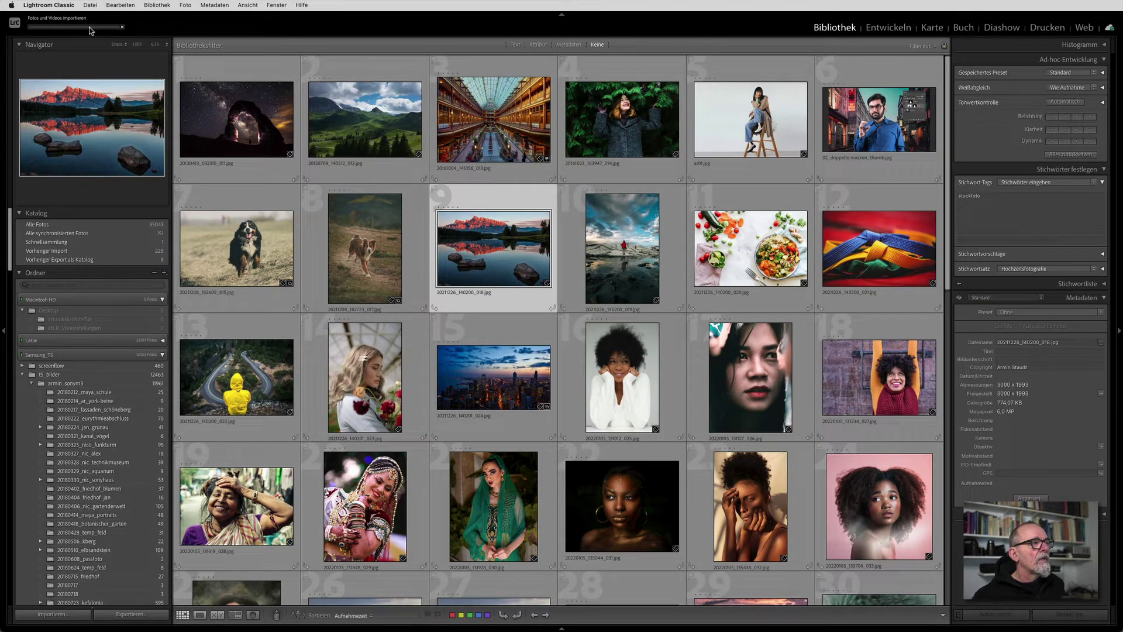
{"action": "left_click", "coordinate": [122, 26]}
{"action": "left_click", "coordinate": [50, 6]}
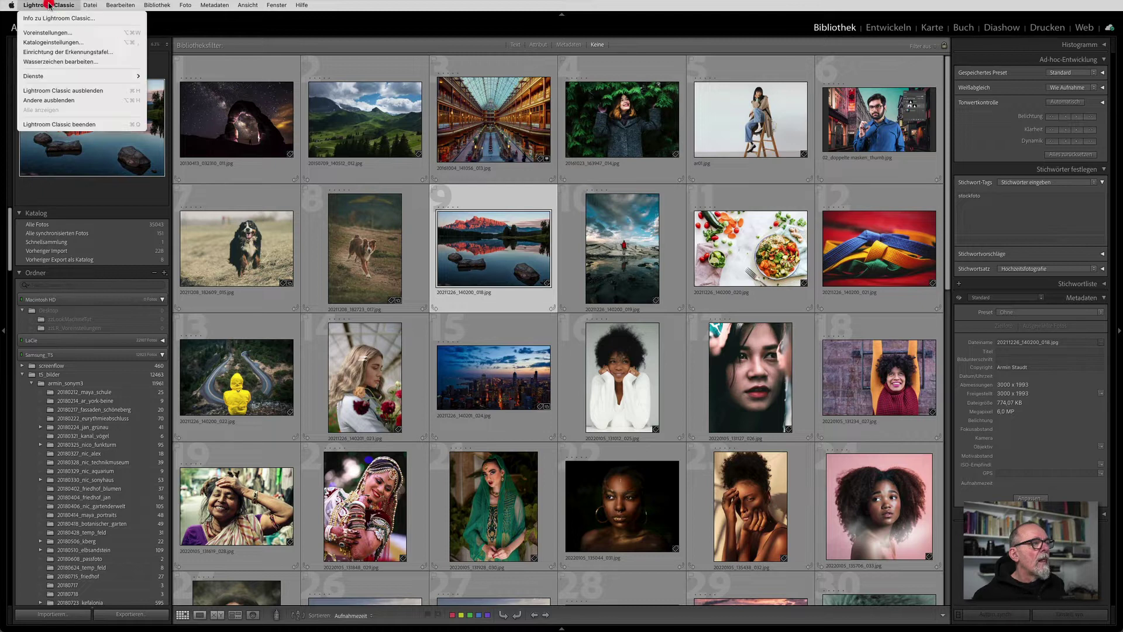
{"action": "left_click", "coordinate": [51, 42]}
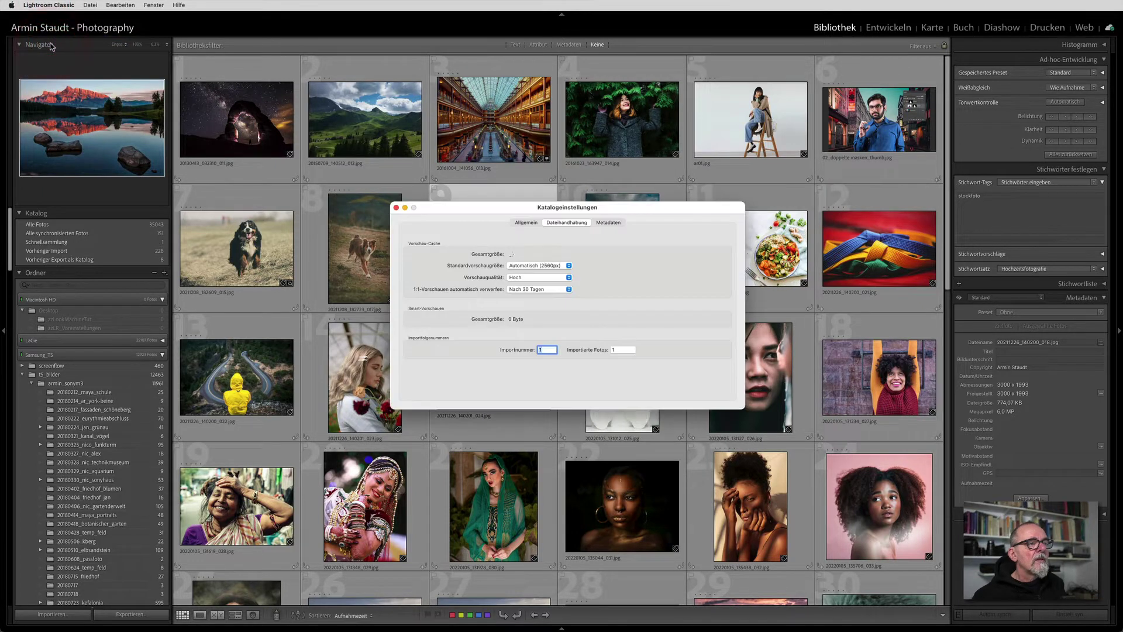
{"action": "left_click", "coordinate": [556, 266]}
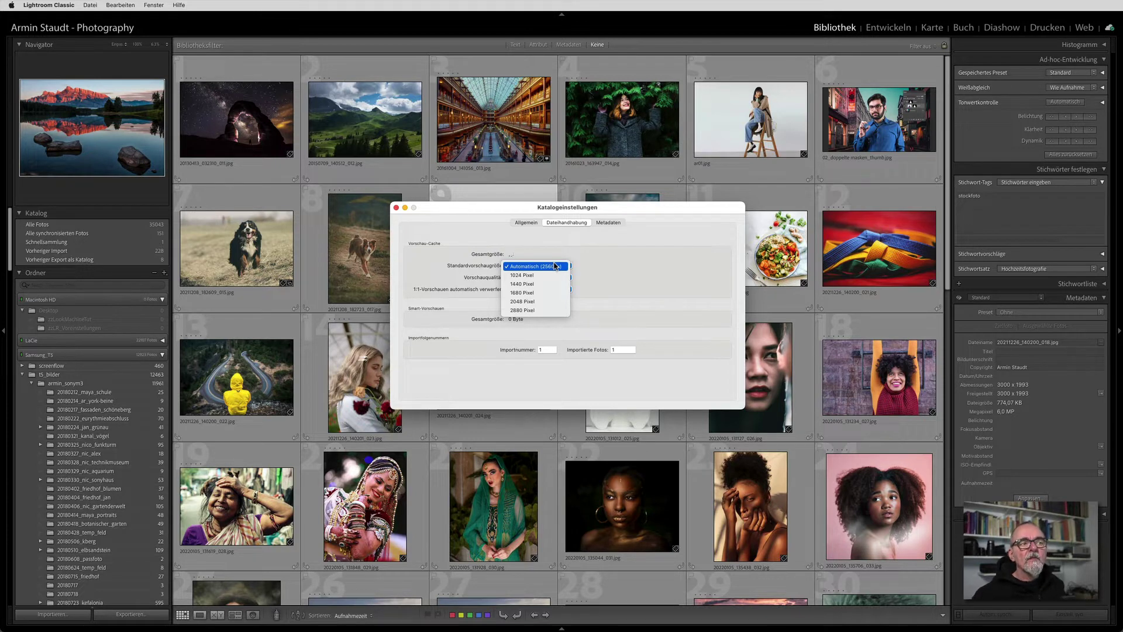
{"action": "left_click", "coordinate": [679, 260]}
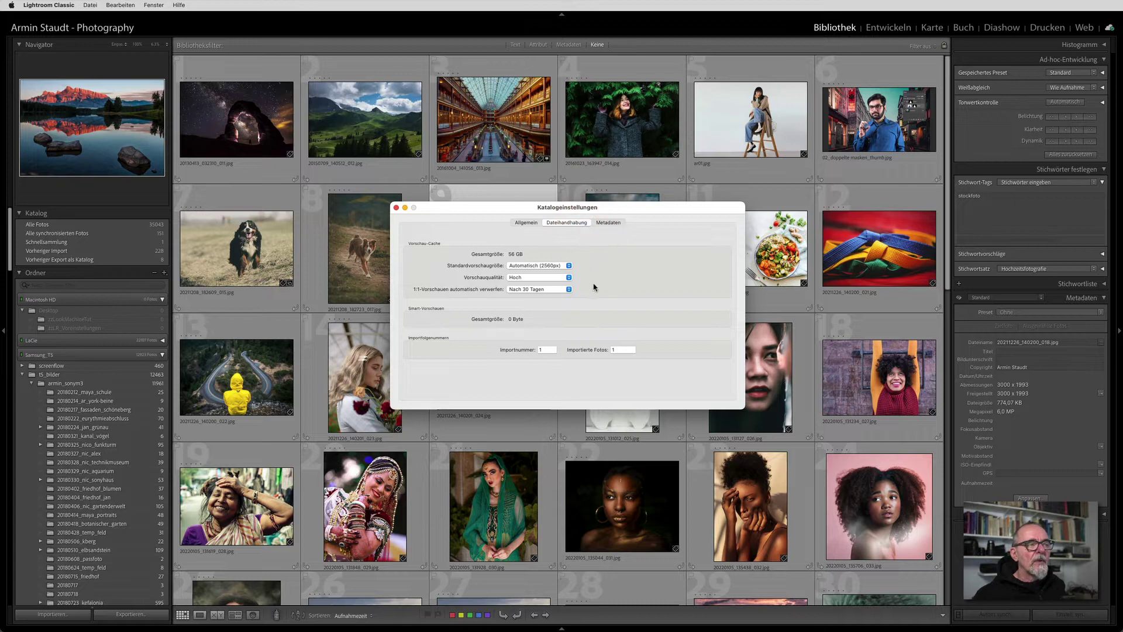
{"action": "left_click", "coordinate": [532, 266]}
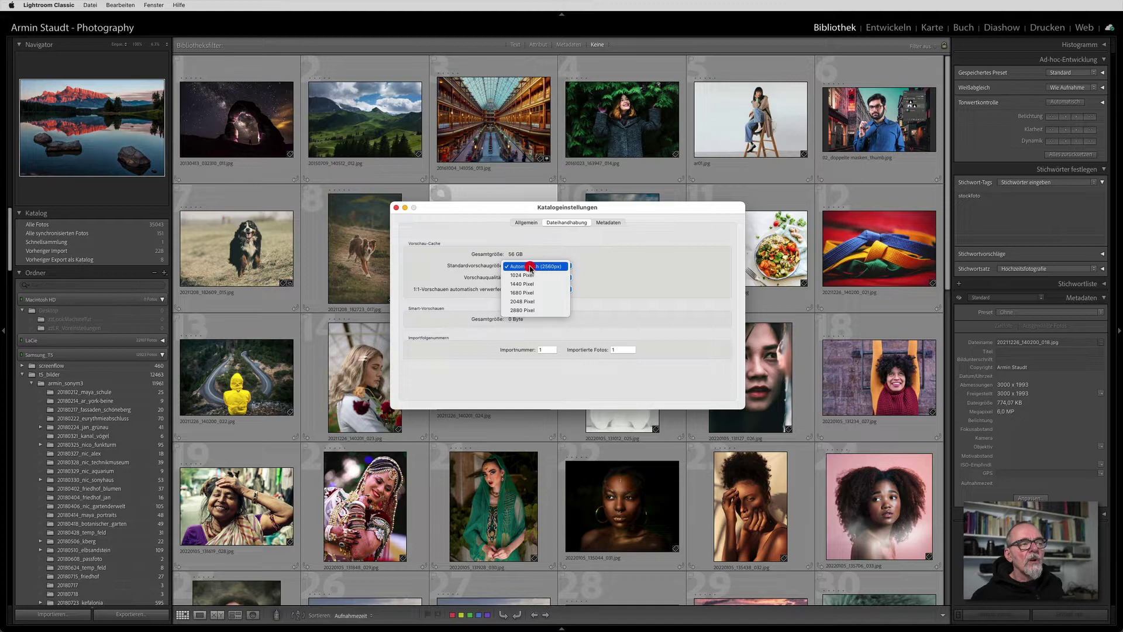
{"action": "left_click", "coordinate": [531, 267]}
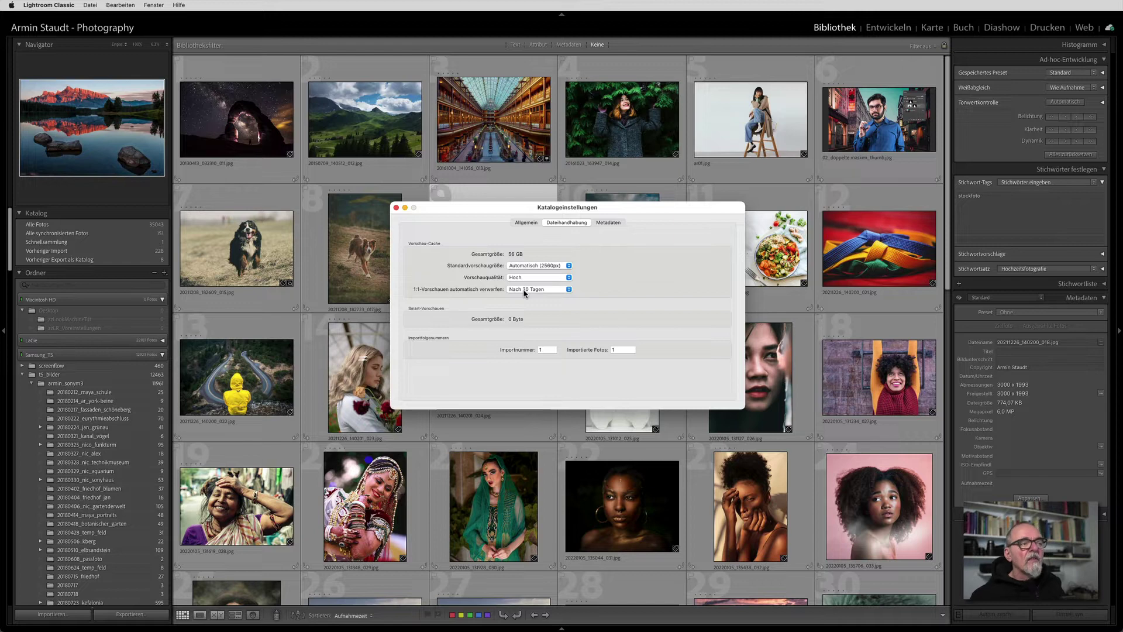
{"action": "left_click", "coordinate": [525, 293]}
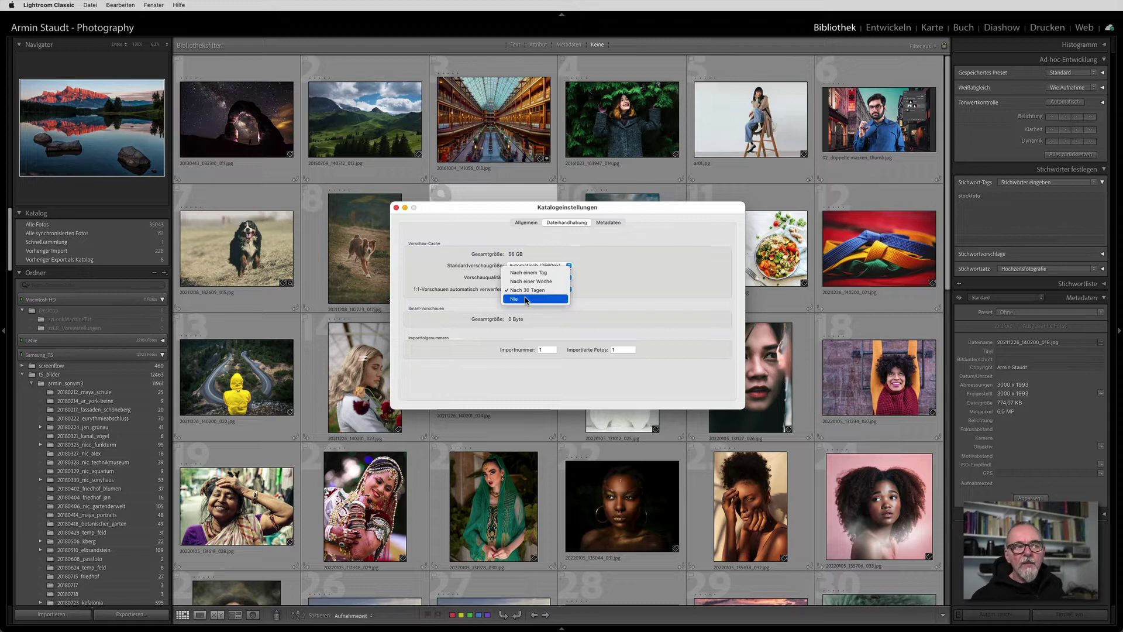
{"action": "left_click", "coordinate": [526, 291]}
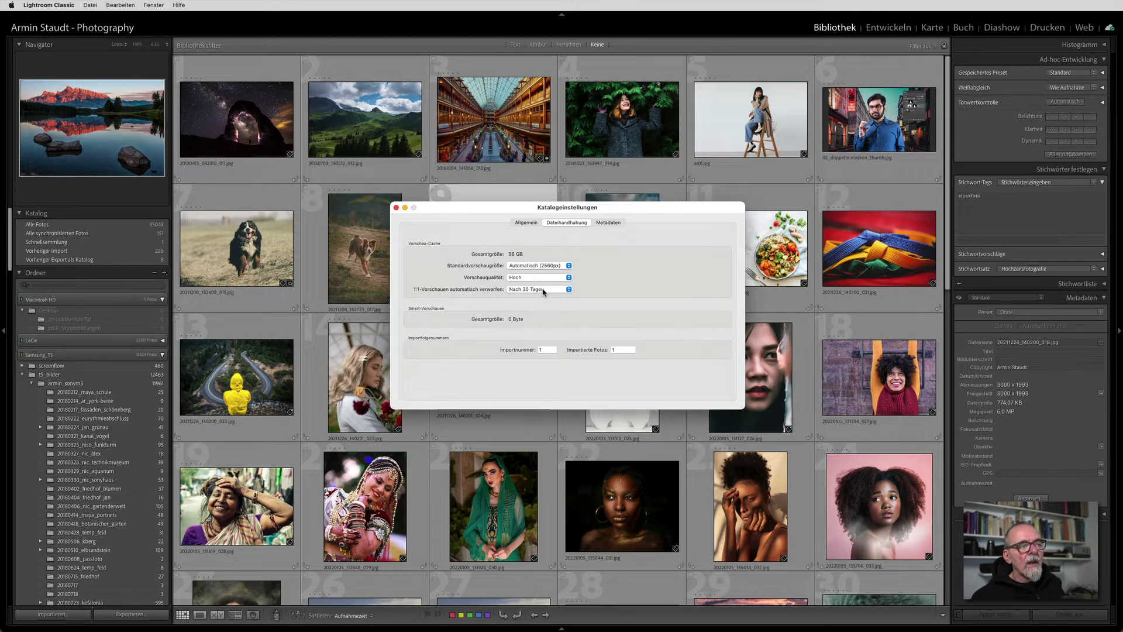
{"action": "left_click", "coordinate": [439, 209]}
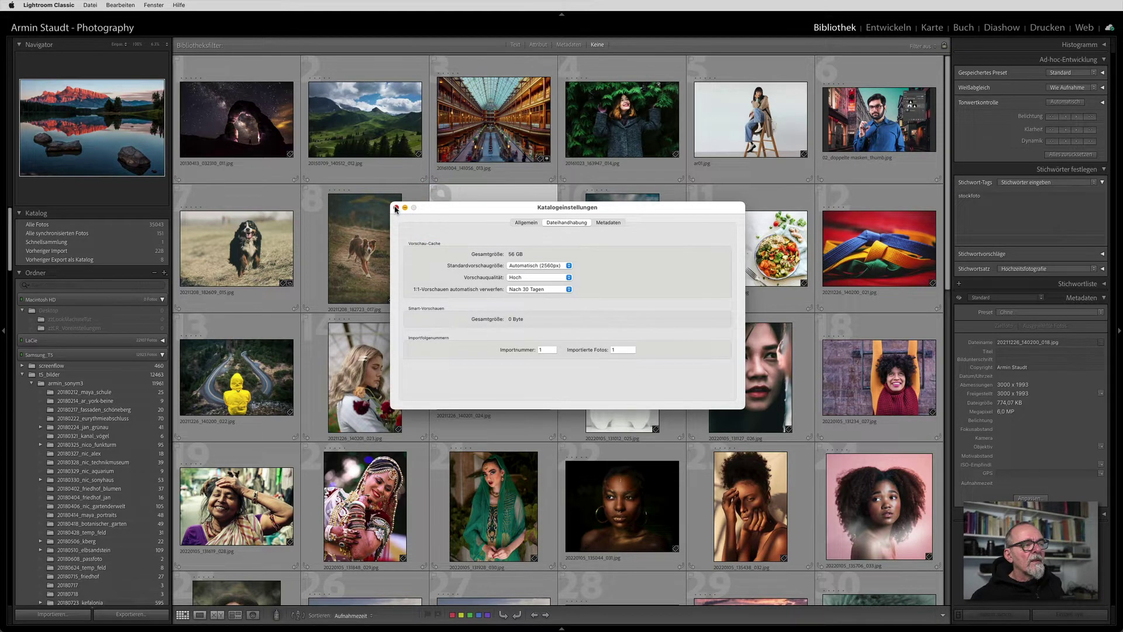
{"action": "left_click", "coordinate": [396, 208]}
View the mountain lake photo full screen with F, then reopen Katalogeinstellungen from the Lightroom Classic menu.
{"action": "left_click", "coordinate": [513, 246]}
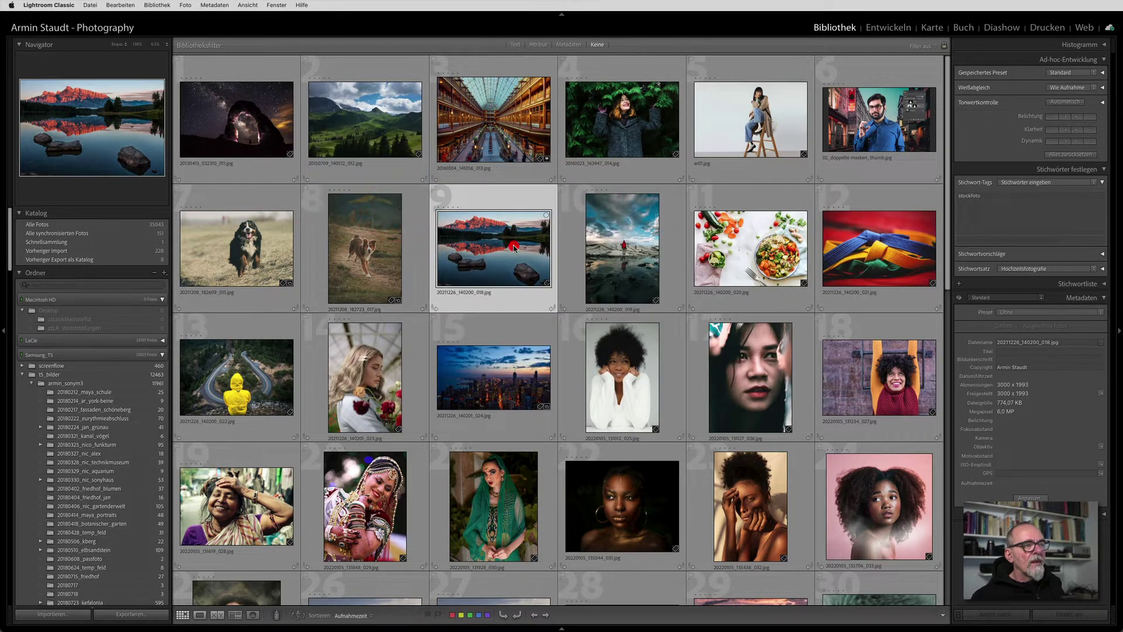
{"action": "key", "text": "f"}
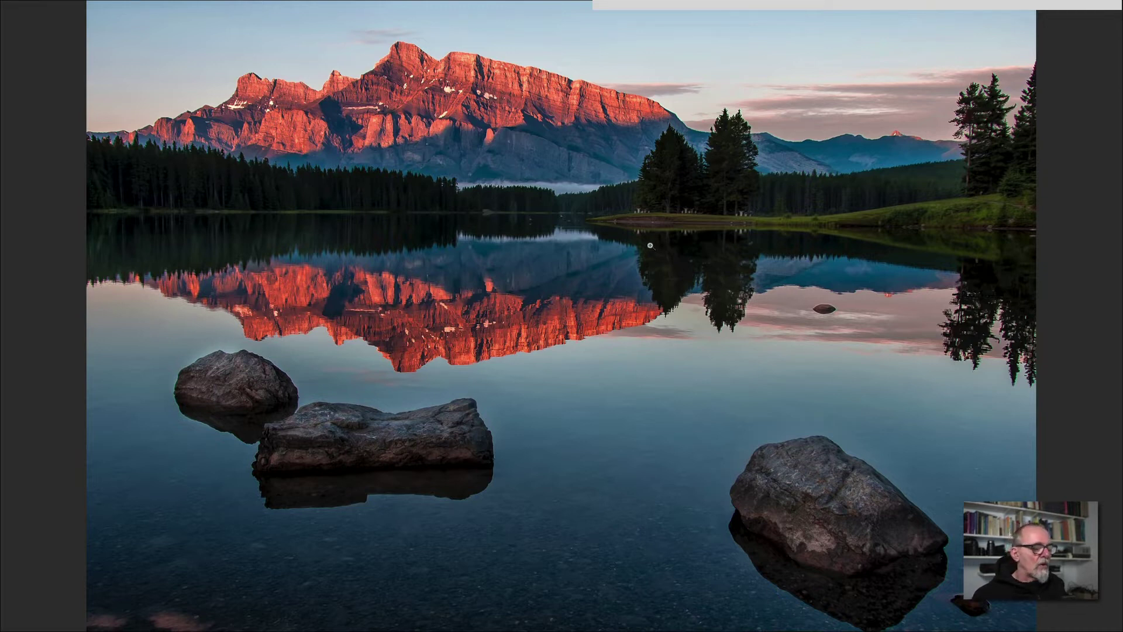
{"action": "key", "text": "f"}
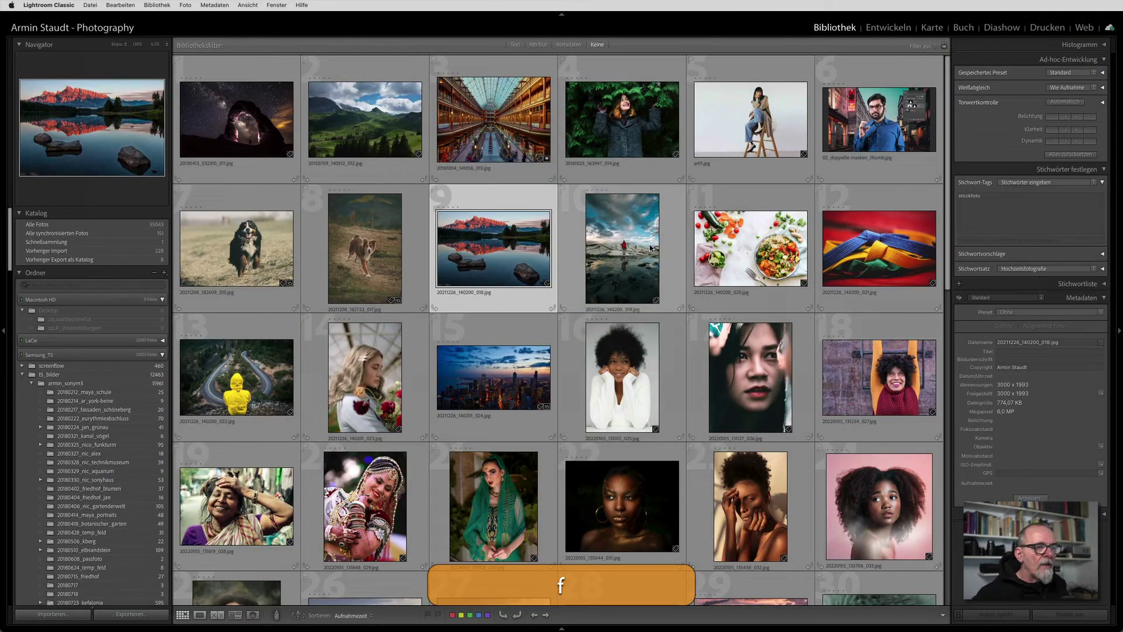
{"action": "left_click", "coordinate": [61, 4]}
{"action": "left_click", "coordinate": [52, 42]}
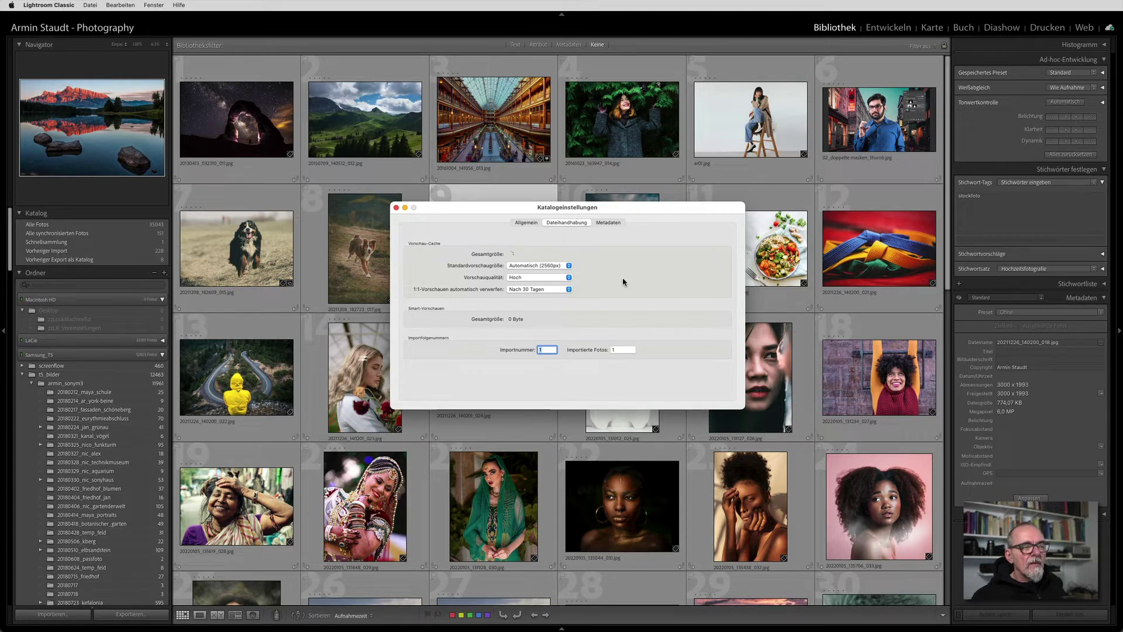
Close catalog settings, review the import's date-time plus sequence renaming template, then cancel the import.
{"action": "left_click", "coordinate": [396, 208]}
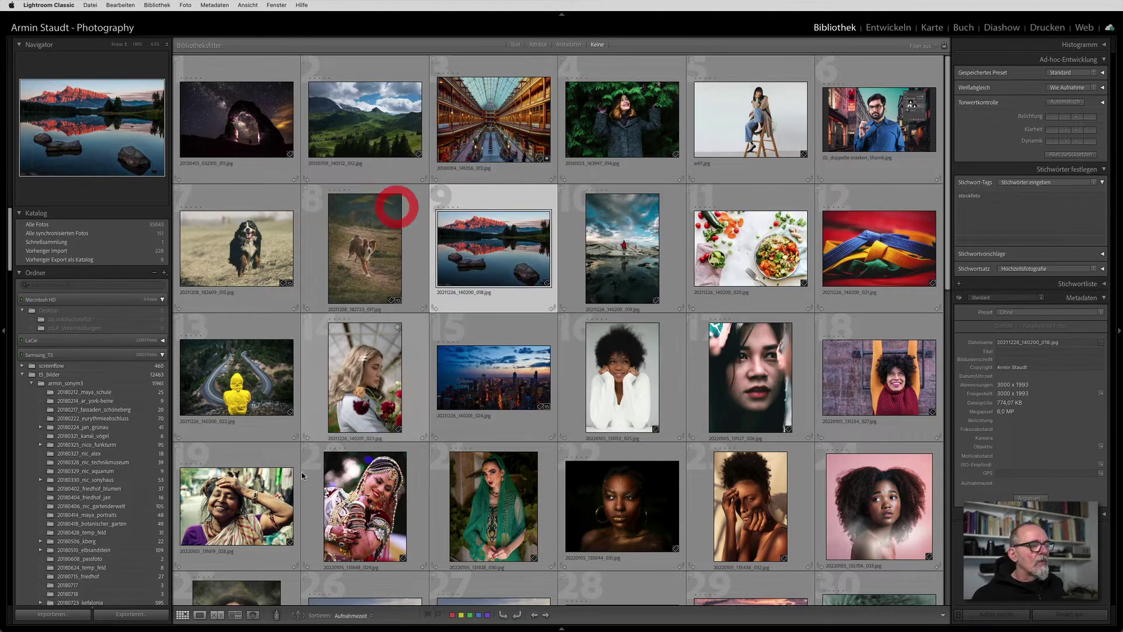
{"action": "left_click", "coordinate": [47, 615]}
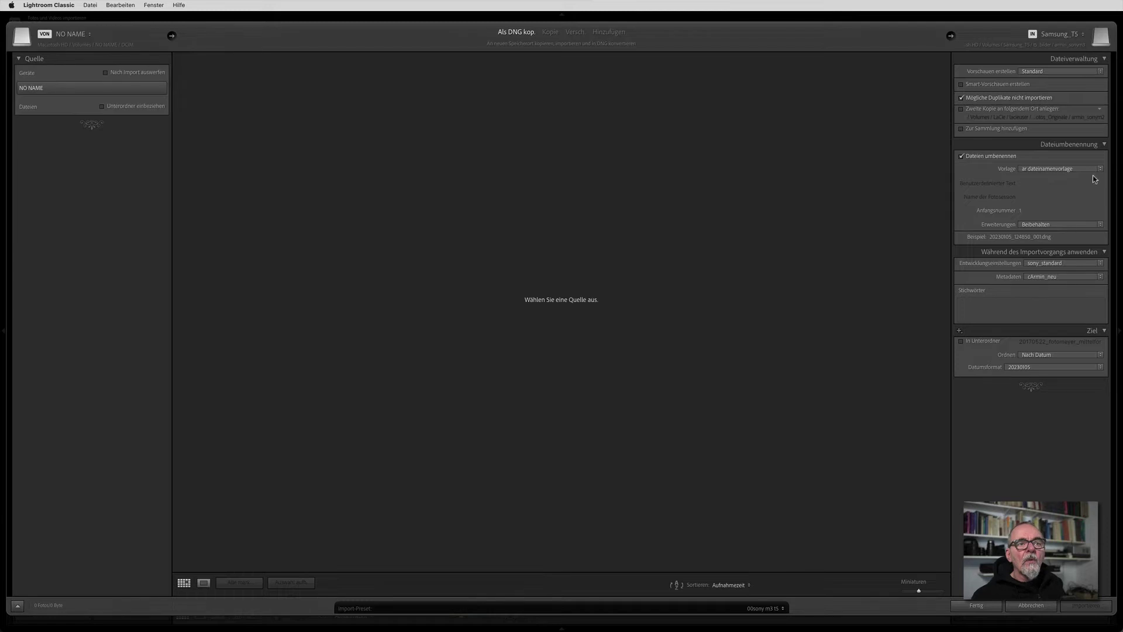
{"action": "left_click", "coordinate": [1053, 168]}
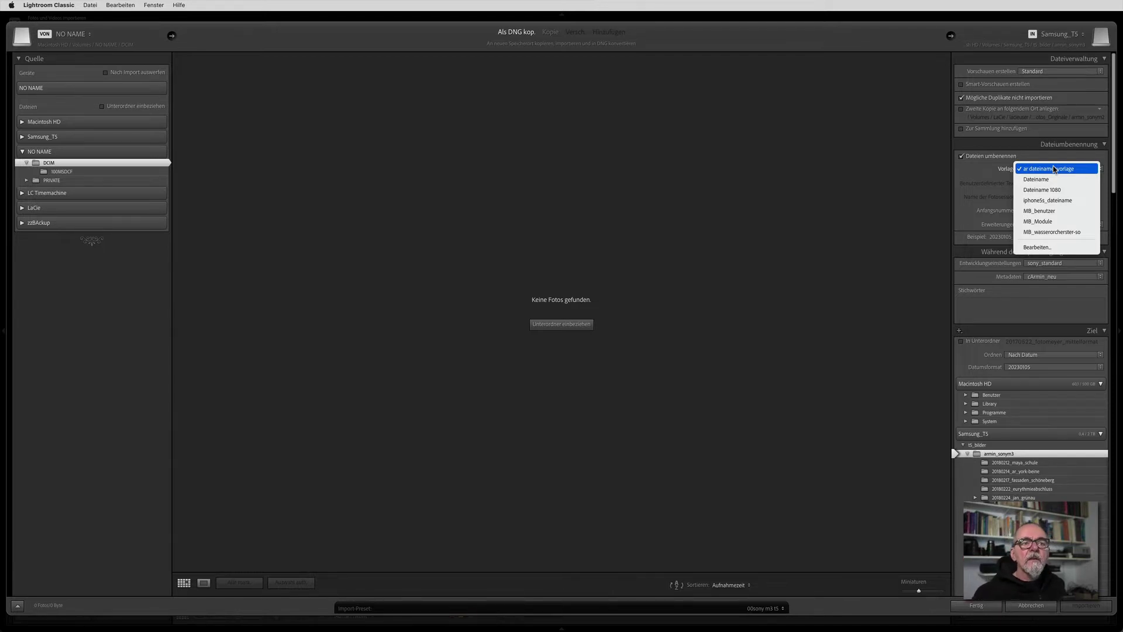
{"action": "left_click", "coordinate": [1044, 253]}
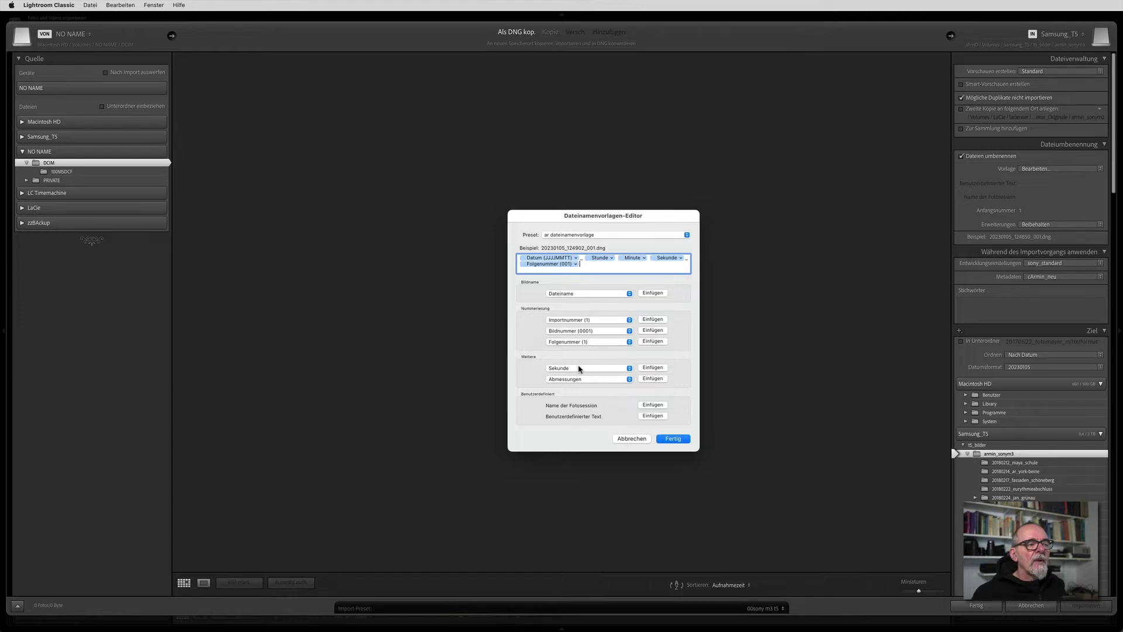
{"action": "left_click", "coordinate": [631, 439]}
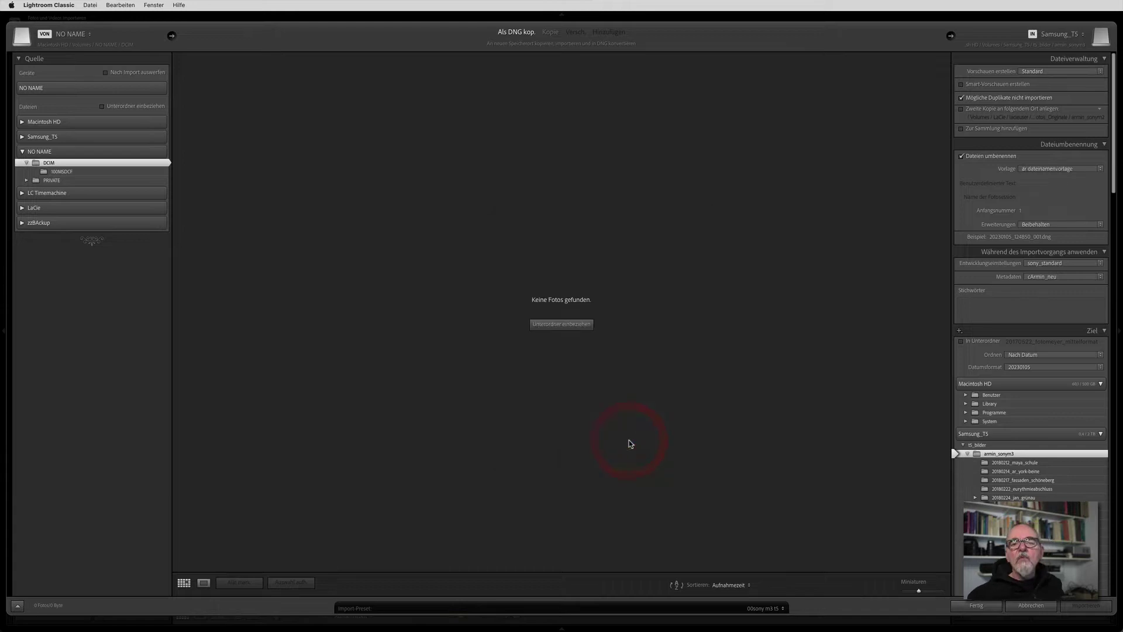
{"action": "left_click", "coordinate": [1029, 607]}
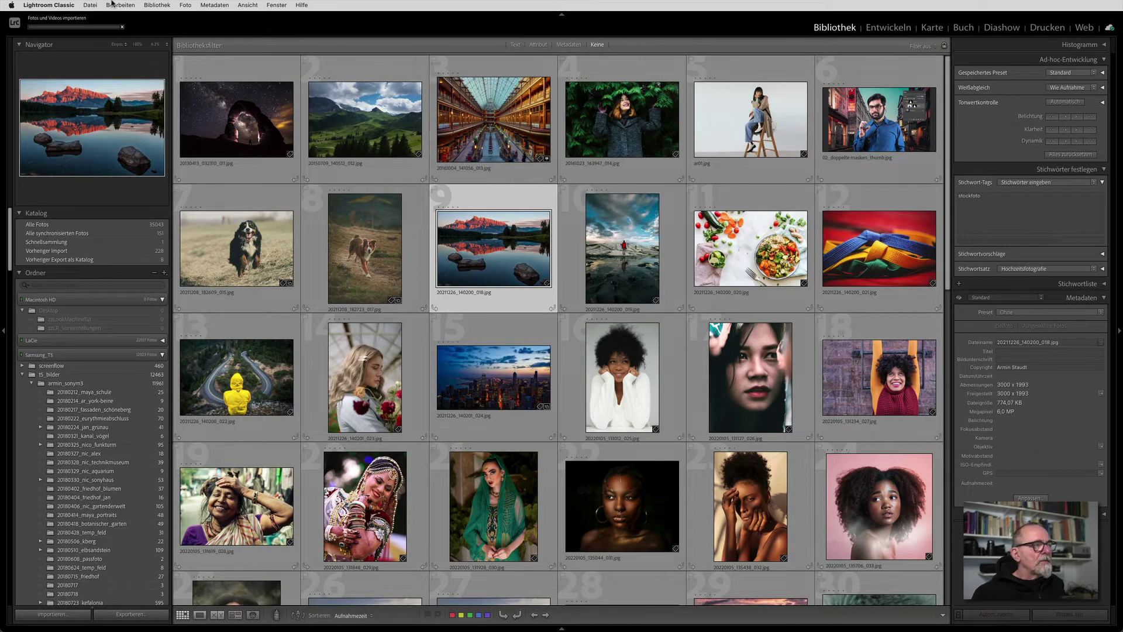
Open catalog file handling settings and try import number 25 before restoring it to 1.
{"action": "left_click", "coordinate": [50, 6]}
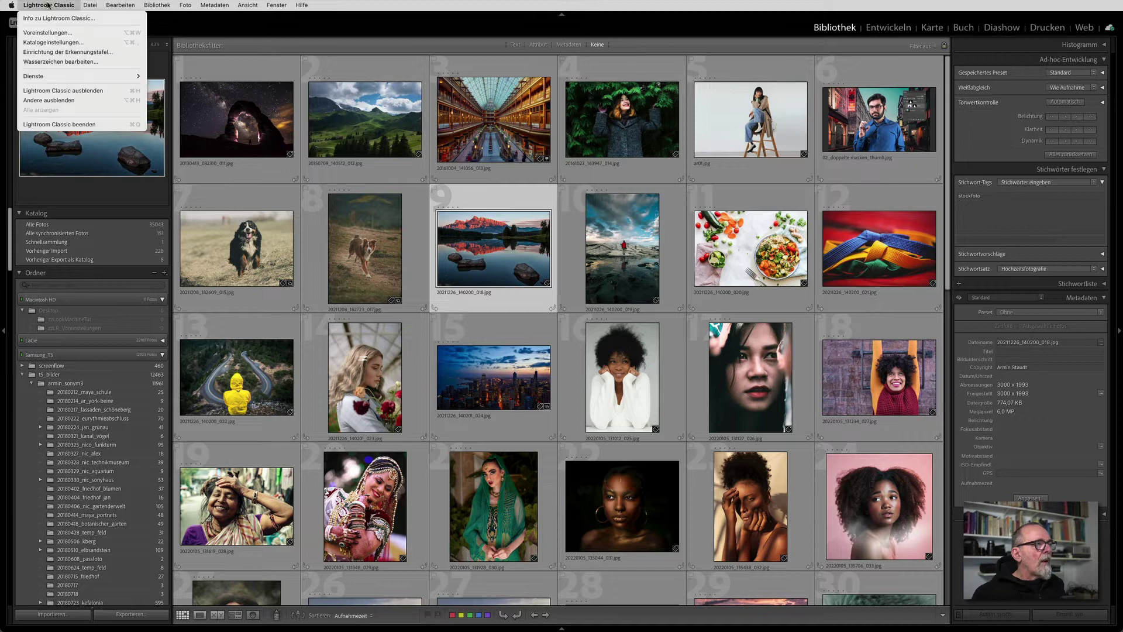
{"action": "left_click", "coordinate": [69, 44]}
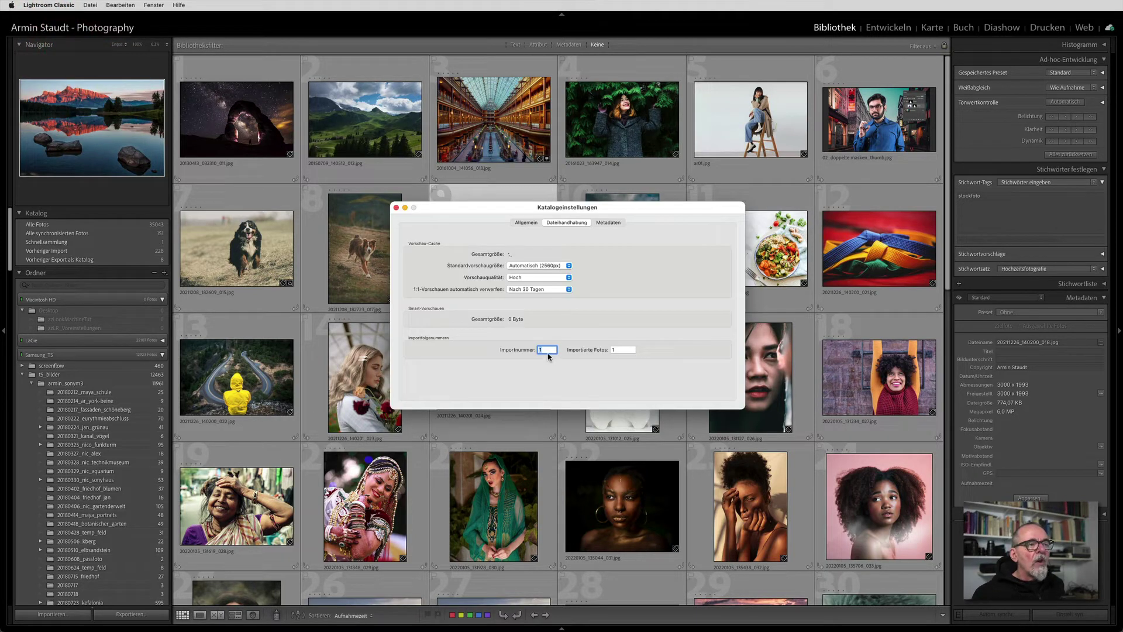
{"action": "left_click", "coordinate": [515, 347]}
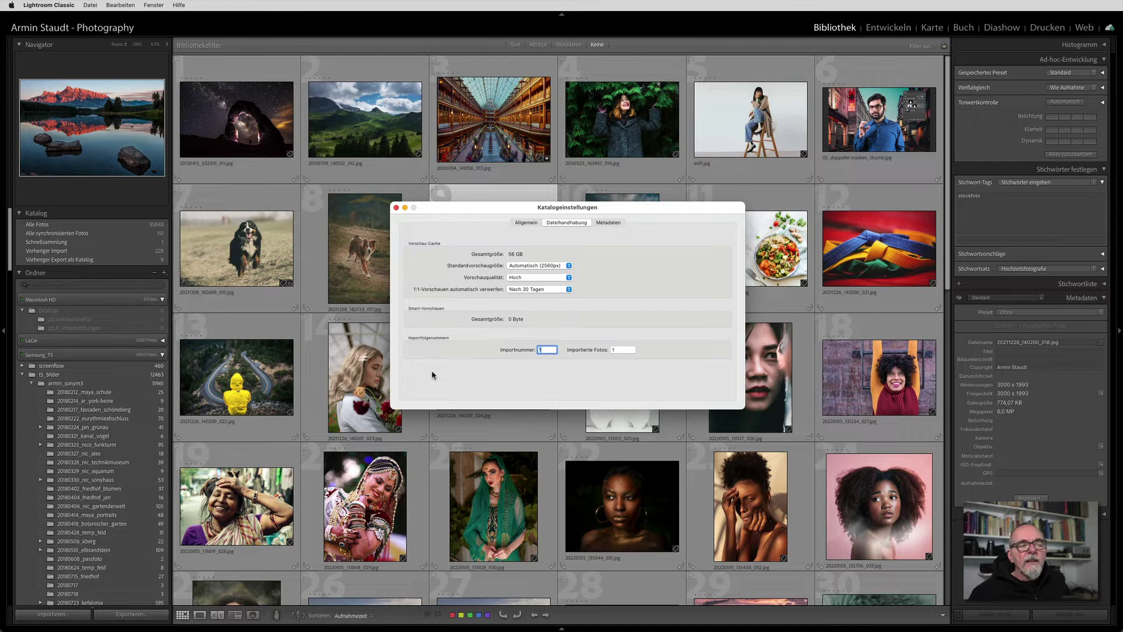
{"action": "left_click", "coordinate": [516, 347]}
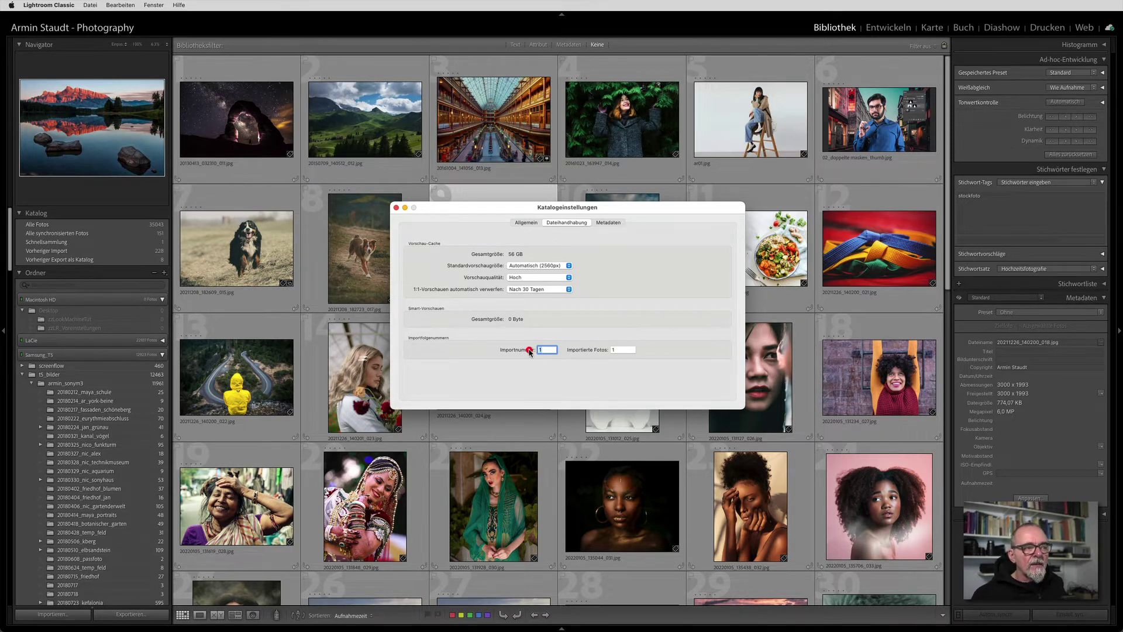
{"action": "left_click", "coordinate": [530, 350]}
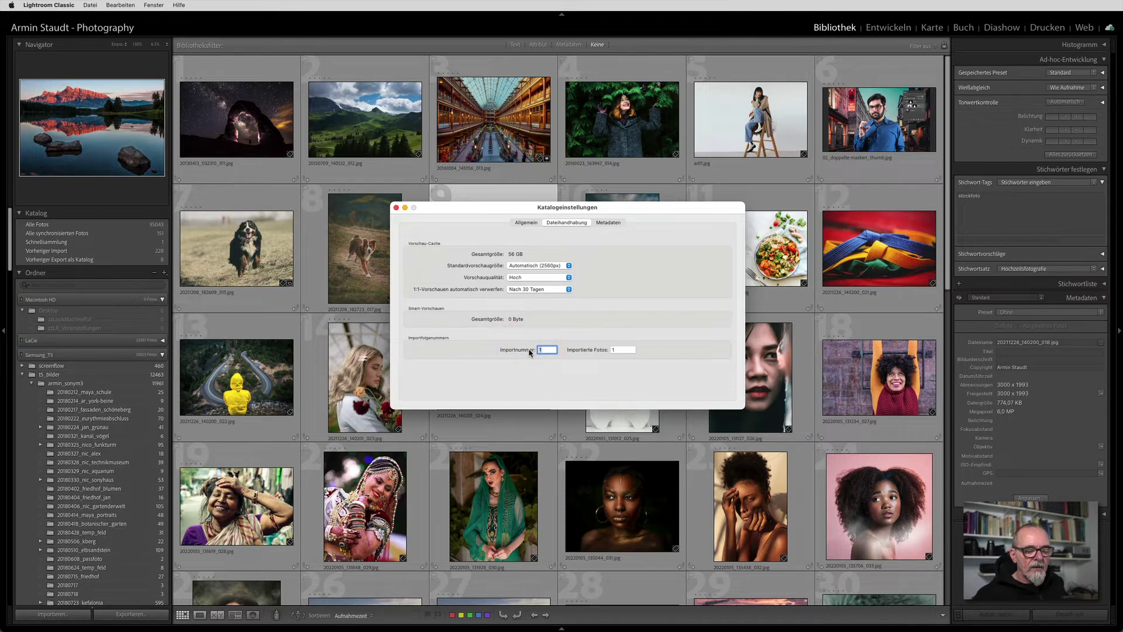
{"action": "type", "text": "25"}
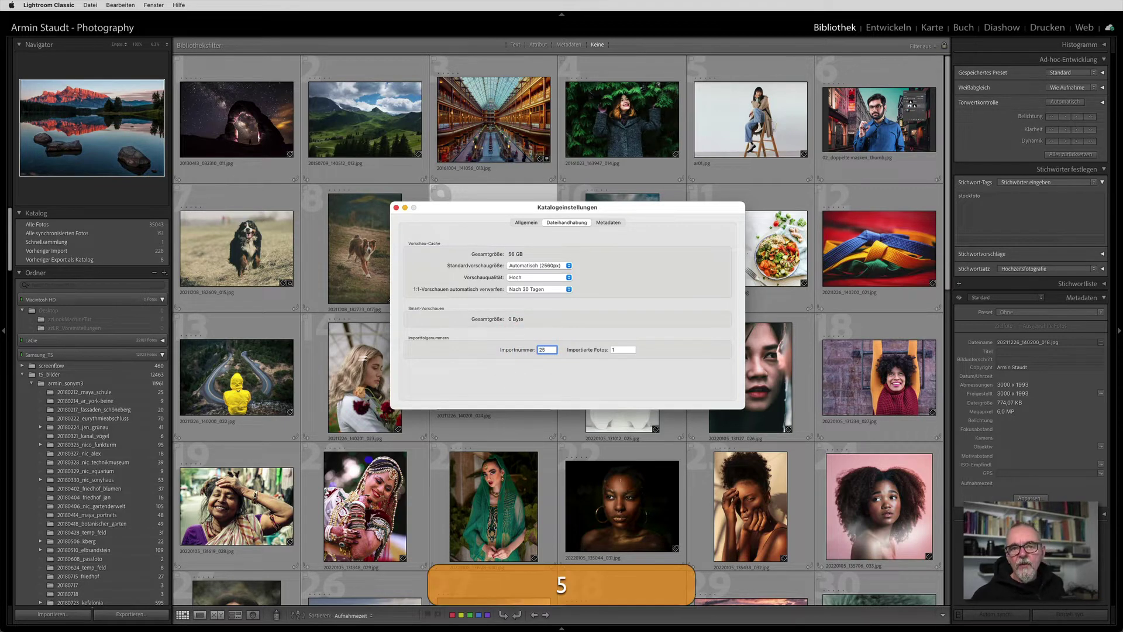
{"action": "left_click", "coordinate": [521, 352]}
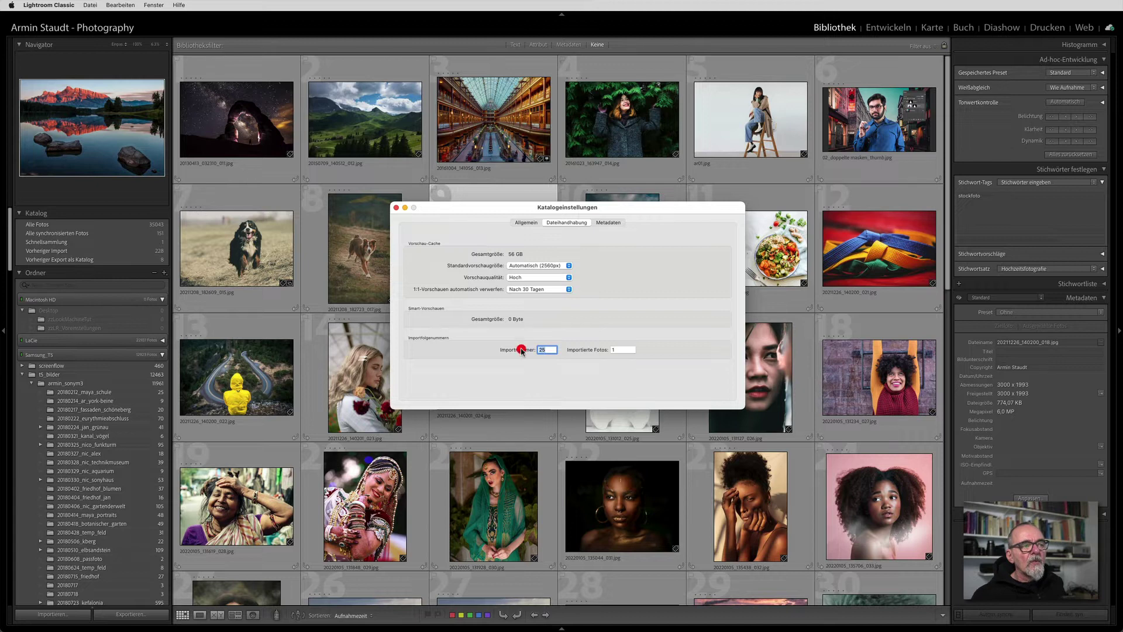
{"action": "type", "text": "1"}
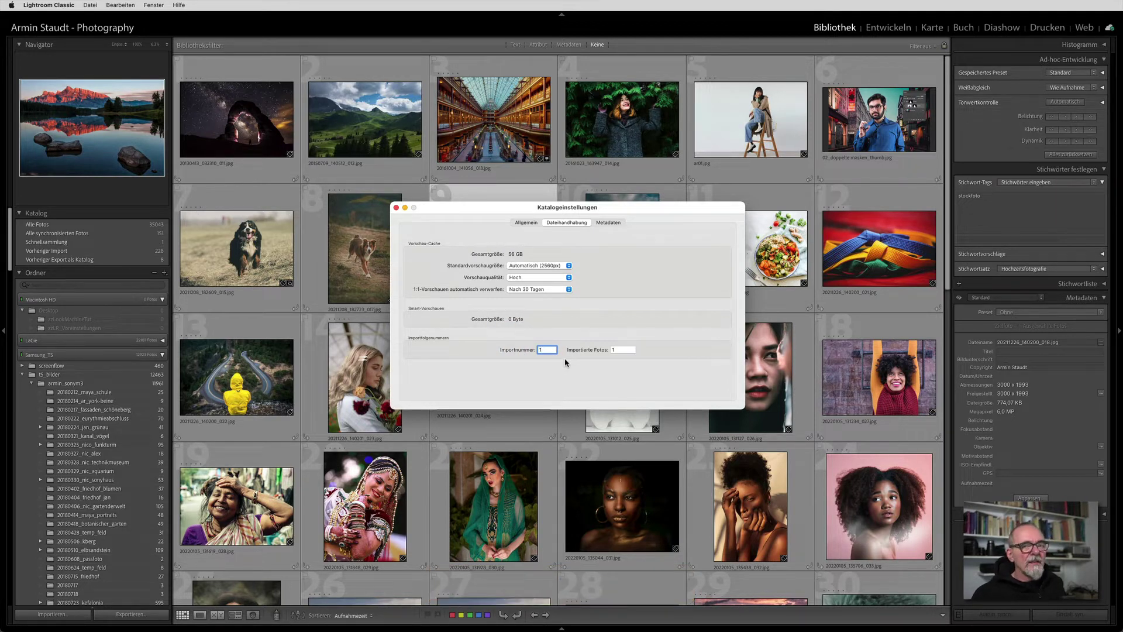
Check 'Vorschläge von zuletzt eingegebenen Werten anbieten' under Metadaten and close Katalogeinstellungen.
{"action": "left_click", "coordinate": [614, 350]}
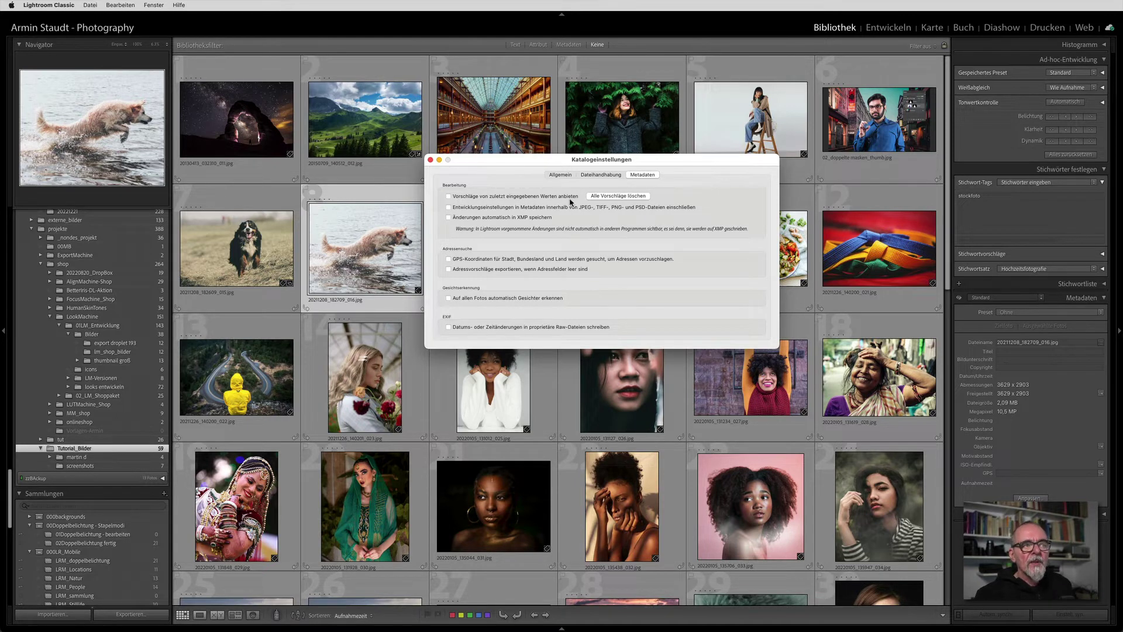
{"action": "left_click", "coordinate": [449, 197]}
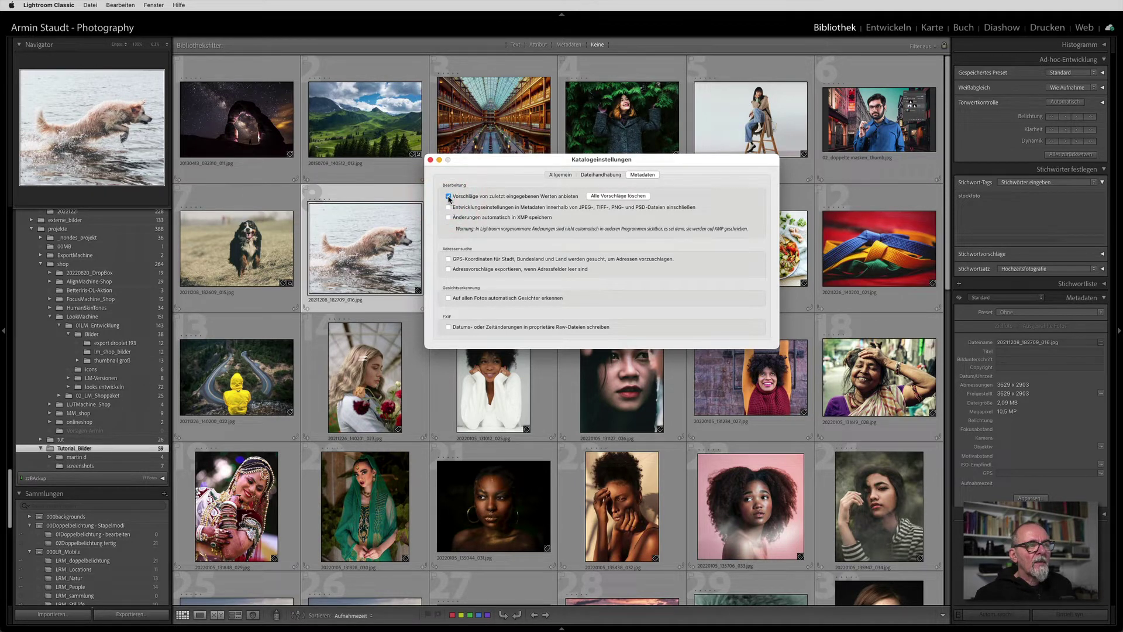
{"action": "left_click", "coordinate": [431, 159]}
Append ', b' to the dog photo's keywords, then start editing its caption.
{"action": "left_click", "coordinate": [1015, 203]}
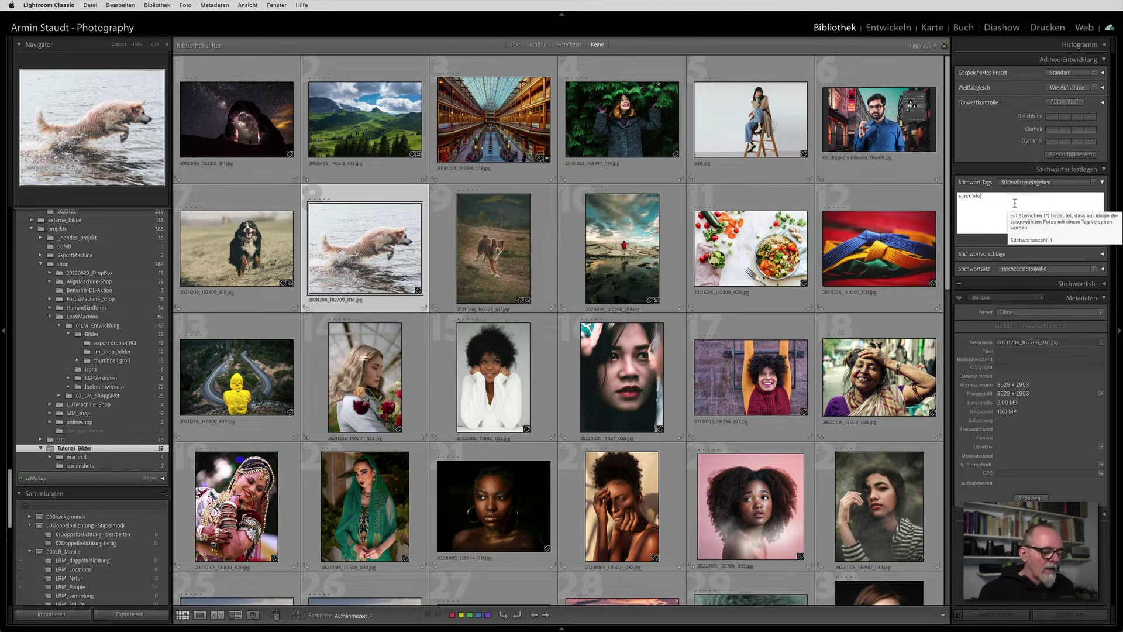
{"action": "type", "text": ","}
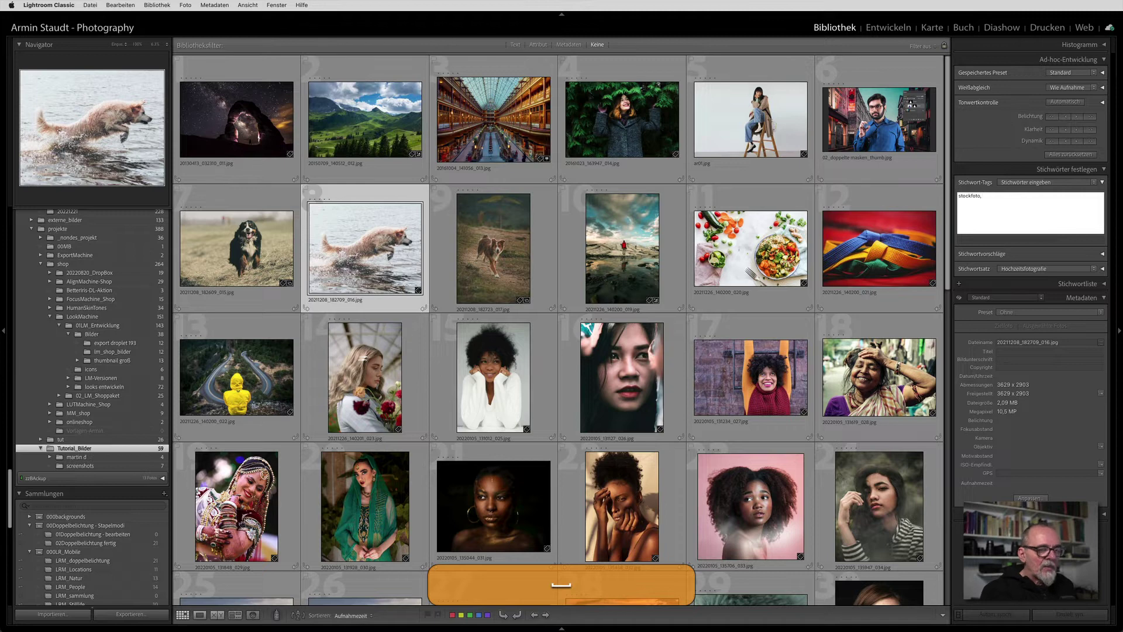
{"action": "type", "text": " b"}
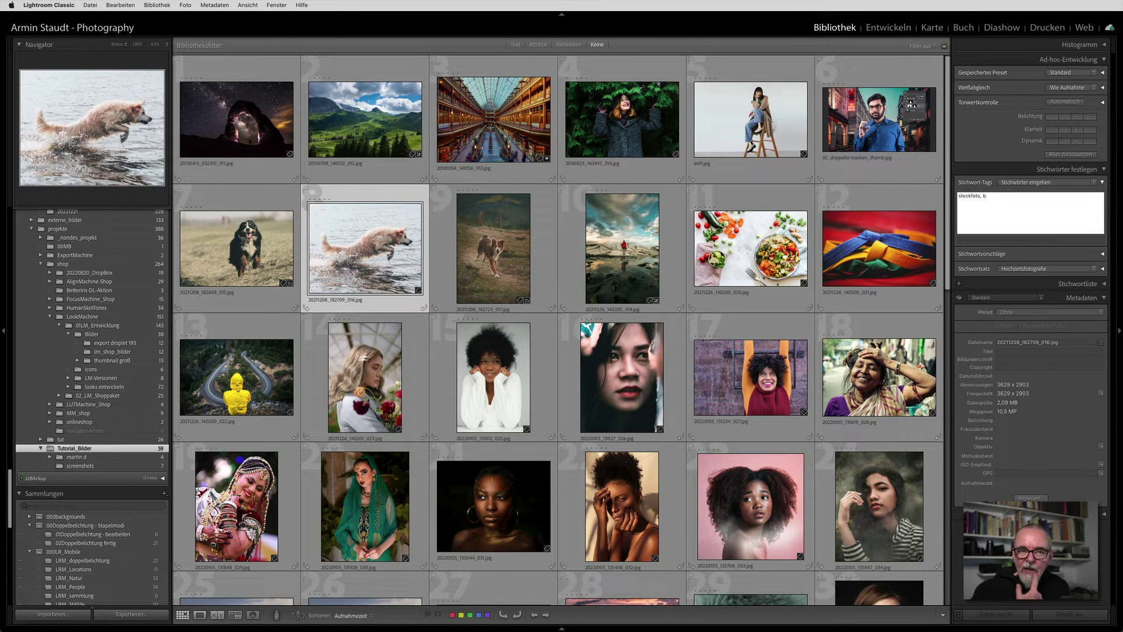
{"action": "left_click", "coordinate": [1028, 358]}
{"action": "left_click", "coordinate": [1028, 357]}
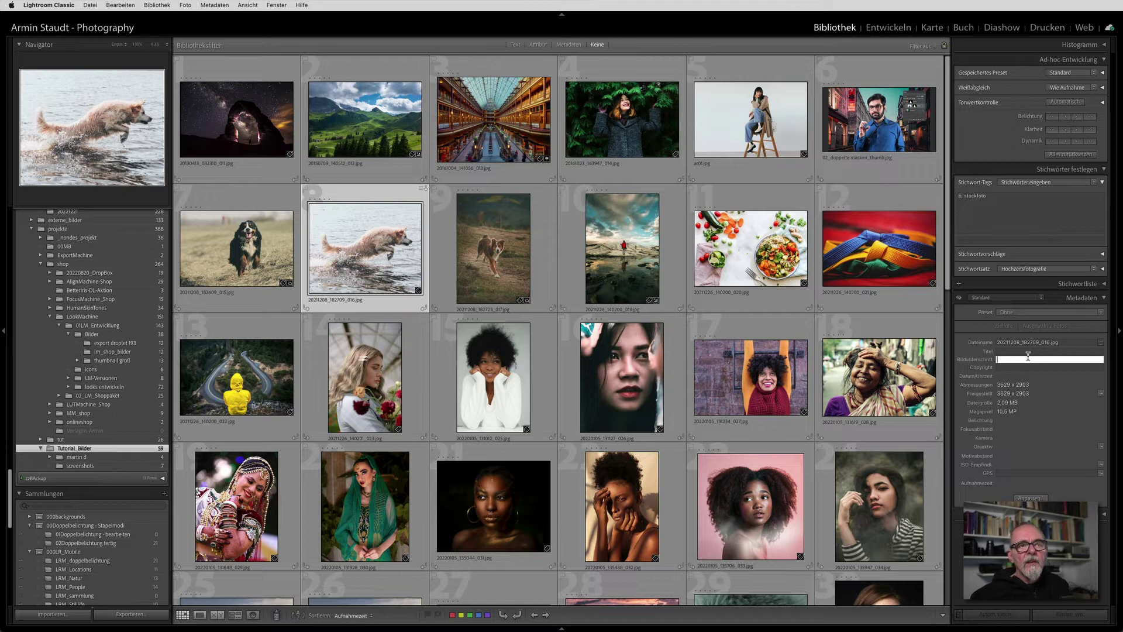
{"action": "mouse_move", "coordinate": [73, 27]}
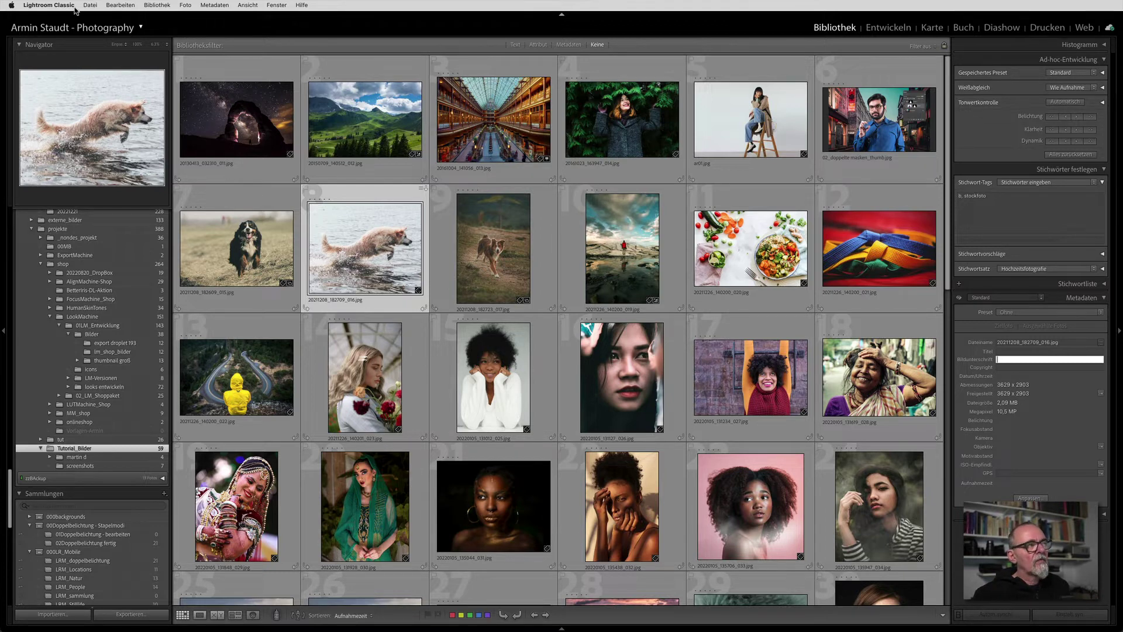
Reopen Katalogeinstellungen on Metadaten and uncheck recent-value suggestions.
{"action": "left_click", "coordinate": [49, 4]}
{"action": "left_click", "coordinate": [62, 43]}
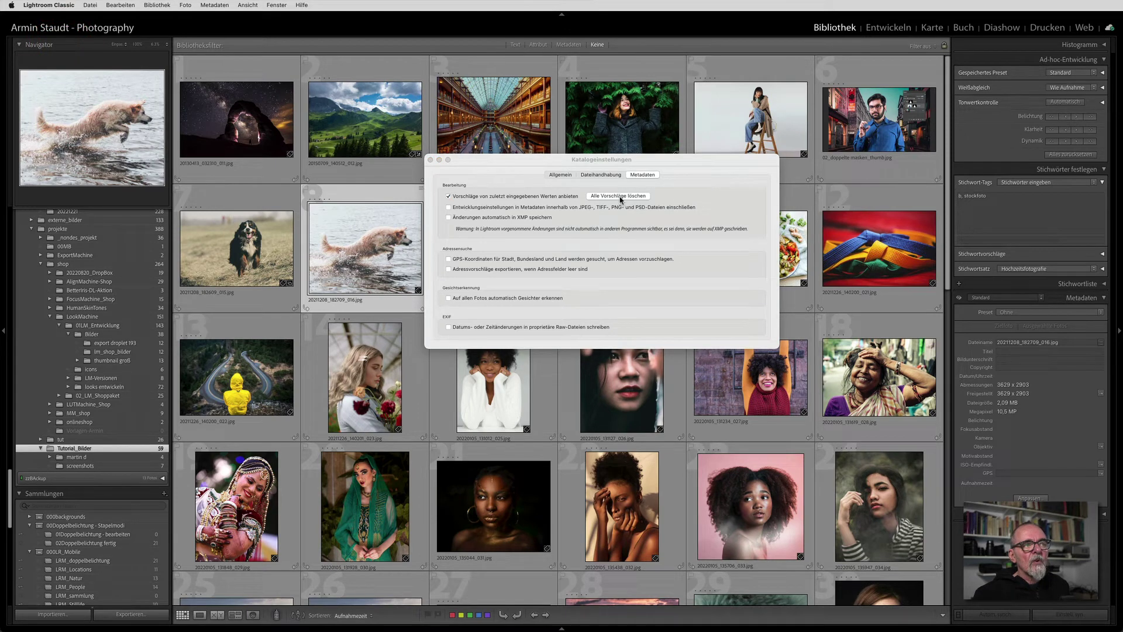
{"action": "left_click", "coordinate": [449, 196]}
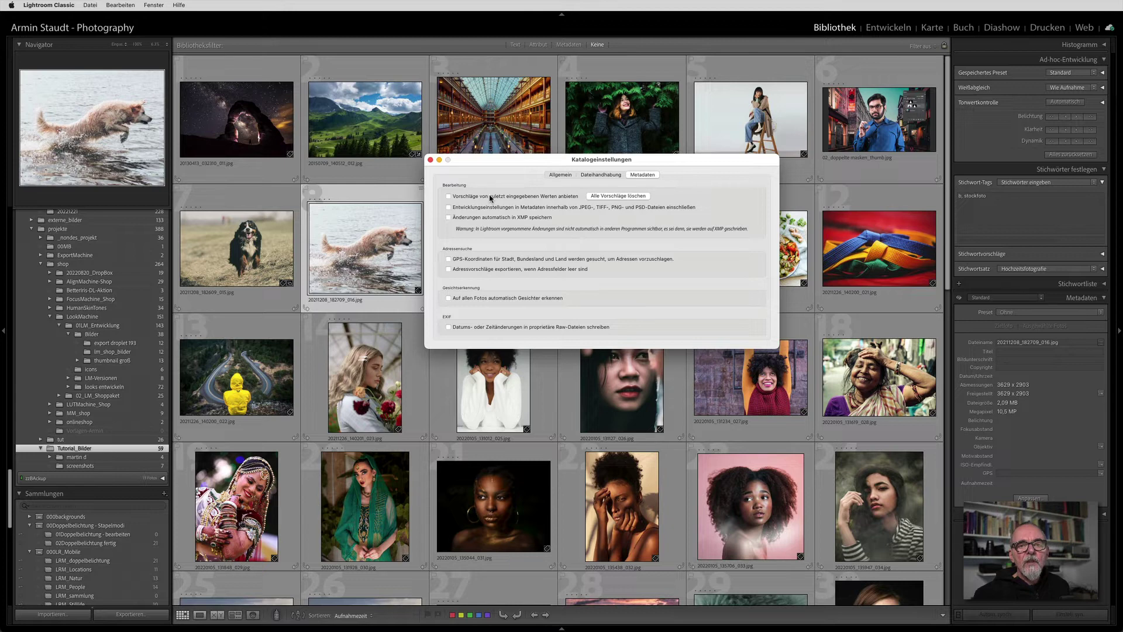
{"action": "left_click_drag", "start_coordinate": [495, 163], "coordinate": [510, 184]}
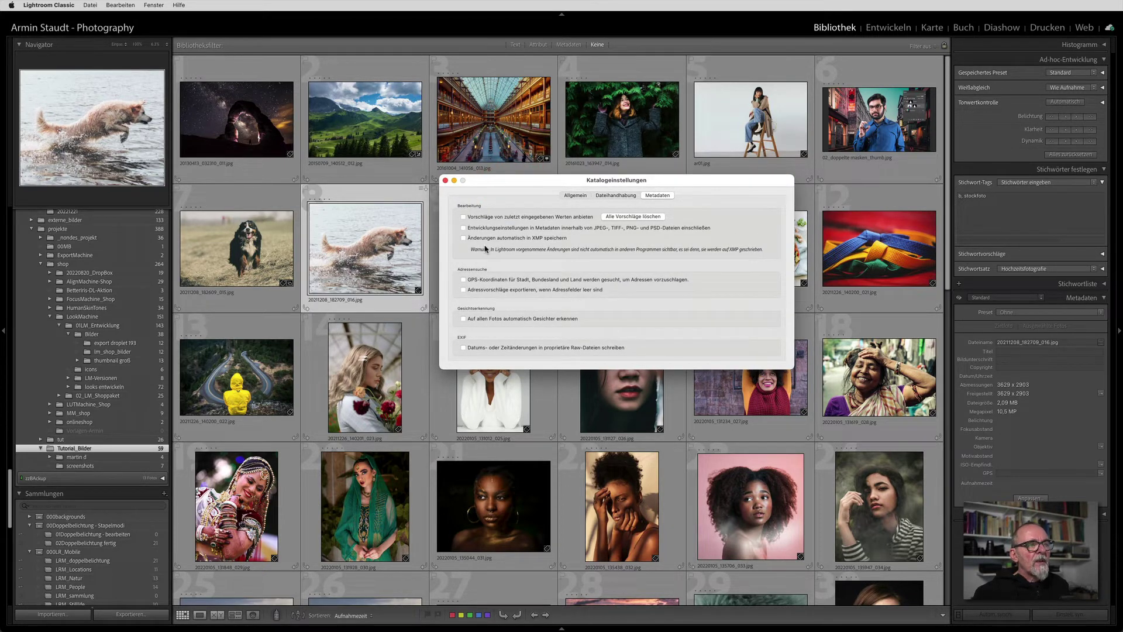
Toggle Entwicklungseinstellungen and automatic XMP saving on and off, leave them off, and close the dialog.
{"action": "left_click", "coordinate": [464, 227]}
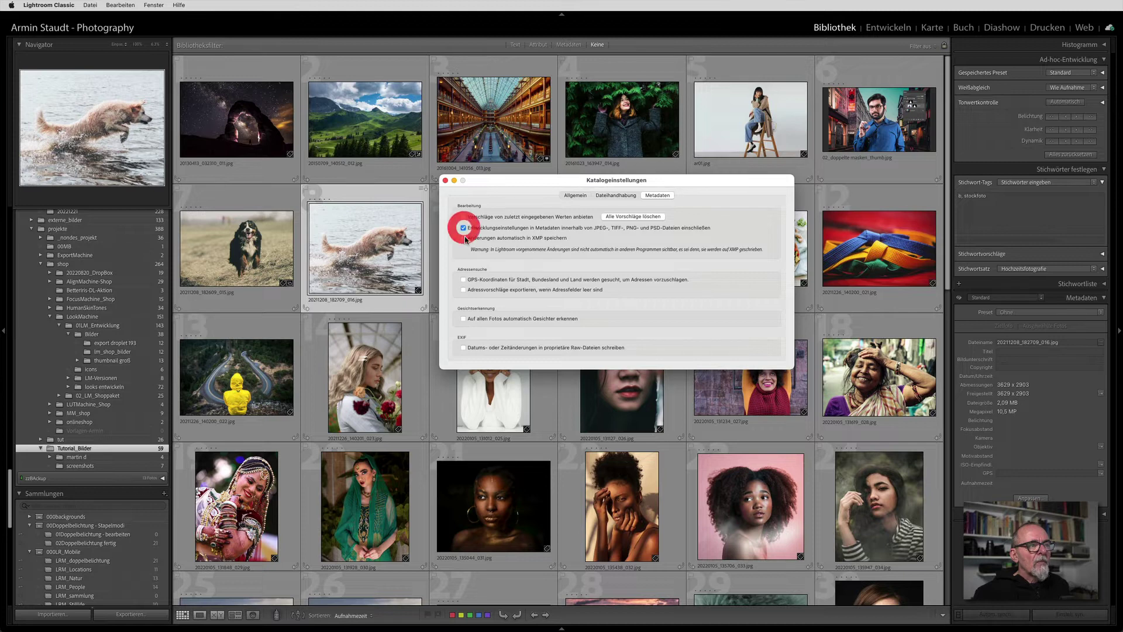
{"action": "left_click", "coordinate": [464, 237]}
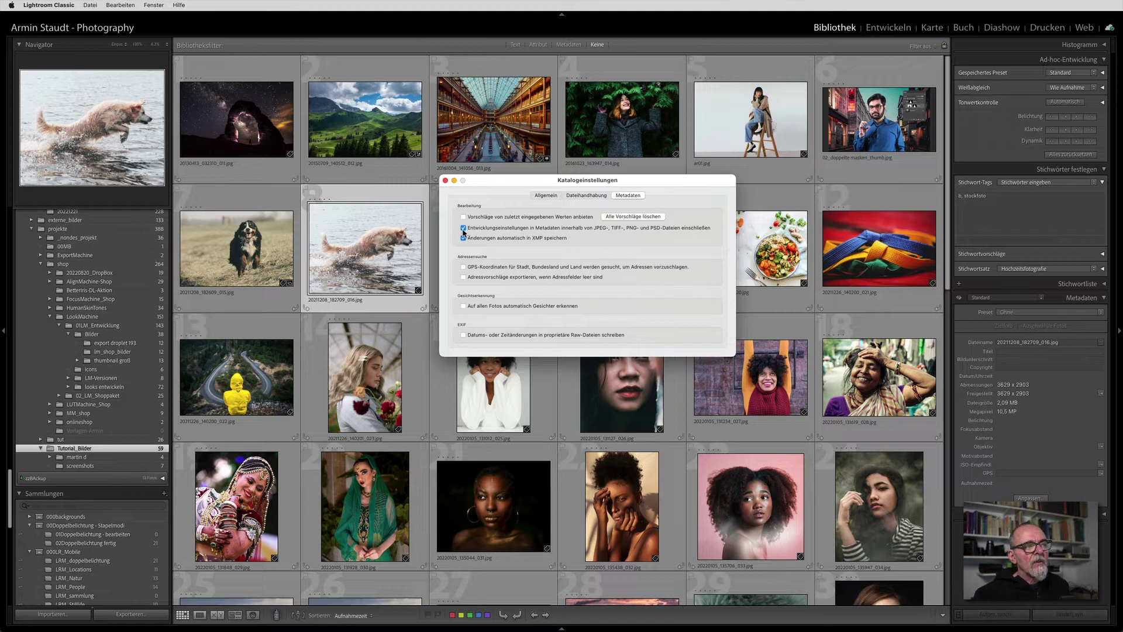
{"action": "left_click", "coordinate": [463, 229]}
{"action": "left_click", "coordinate": [463, 238]}
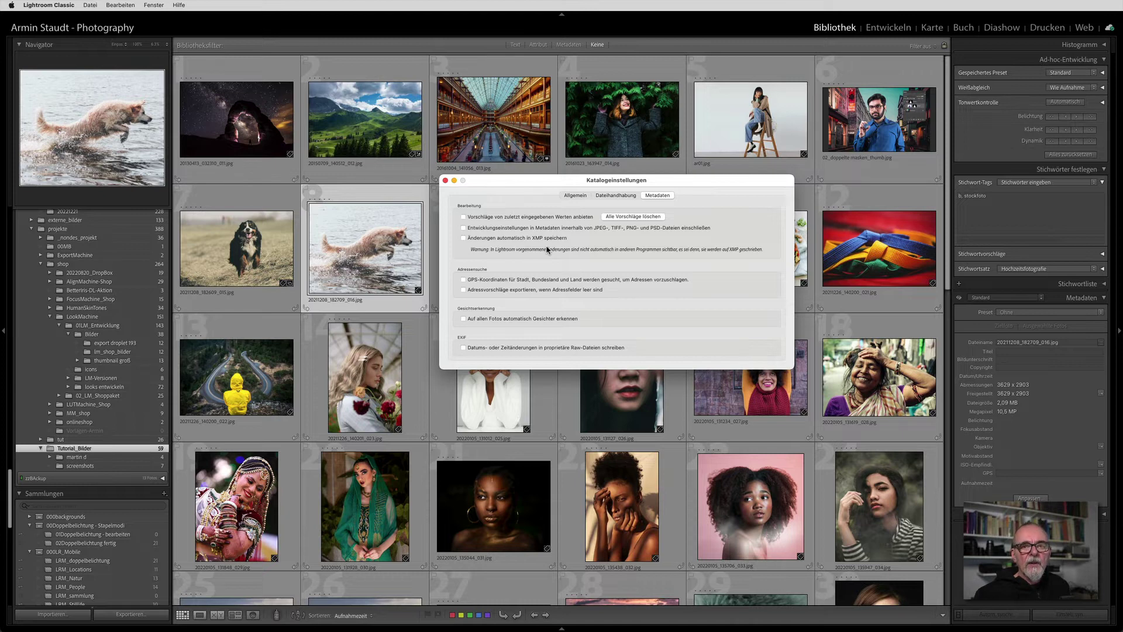
{"action": "left_click", "coordinate": [463, 227]}
{"action": "left_click", "coordinate": [463, 238]}
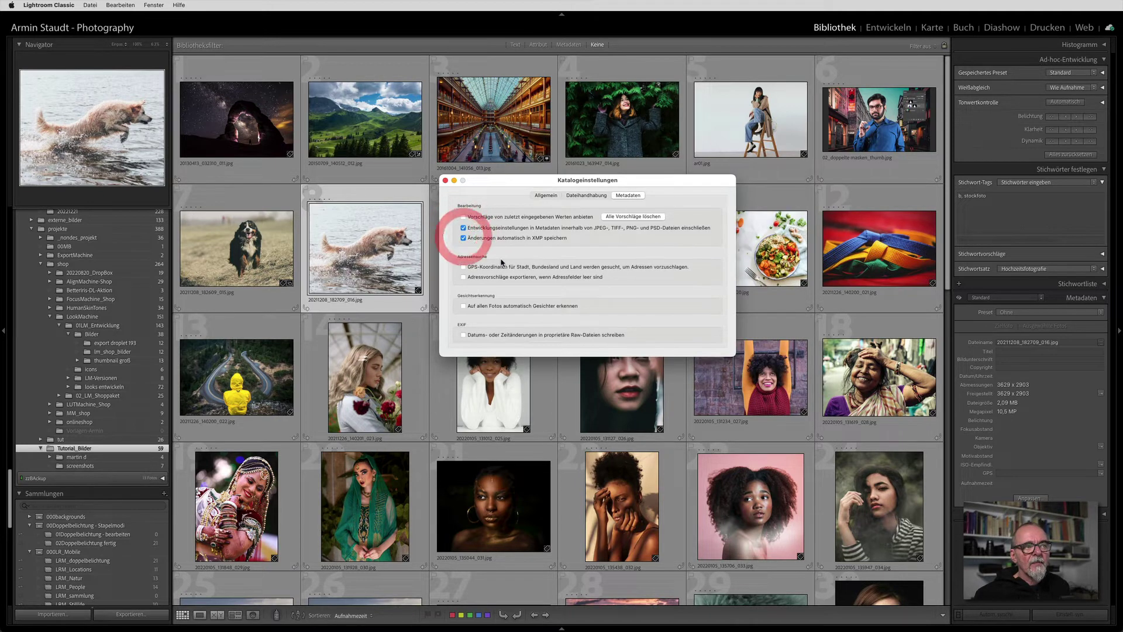
{"action": "left_click", "coordinate": [463, 238]}
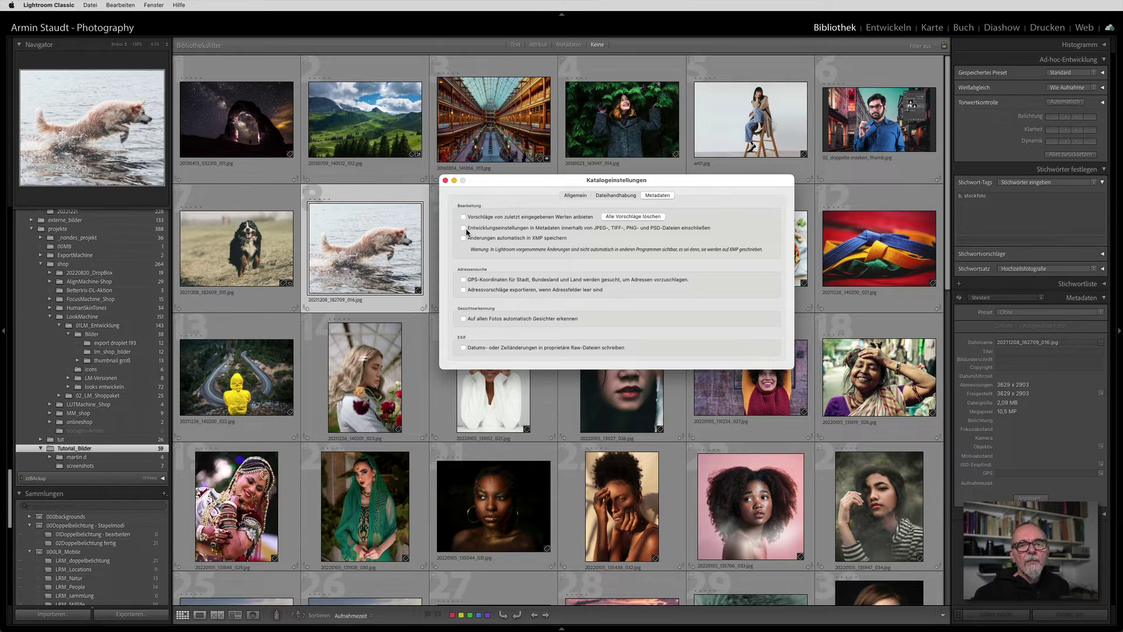
{"action": "left_click", "coordinate": [445, 180]}
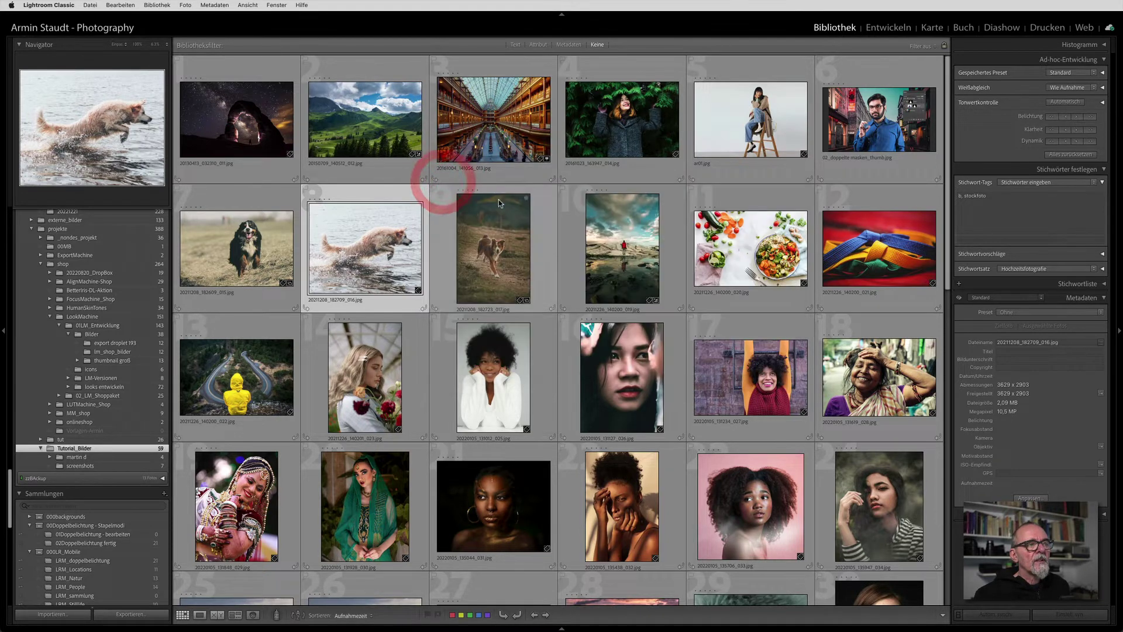
In Develop, apply Auto tone to the dog photo, set Kontrast +19 and Tiefen -20, then return to the grid.
{"action": "left_click", "coordinate": [371, 251]}
{"action": "key", "text": "d"}
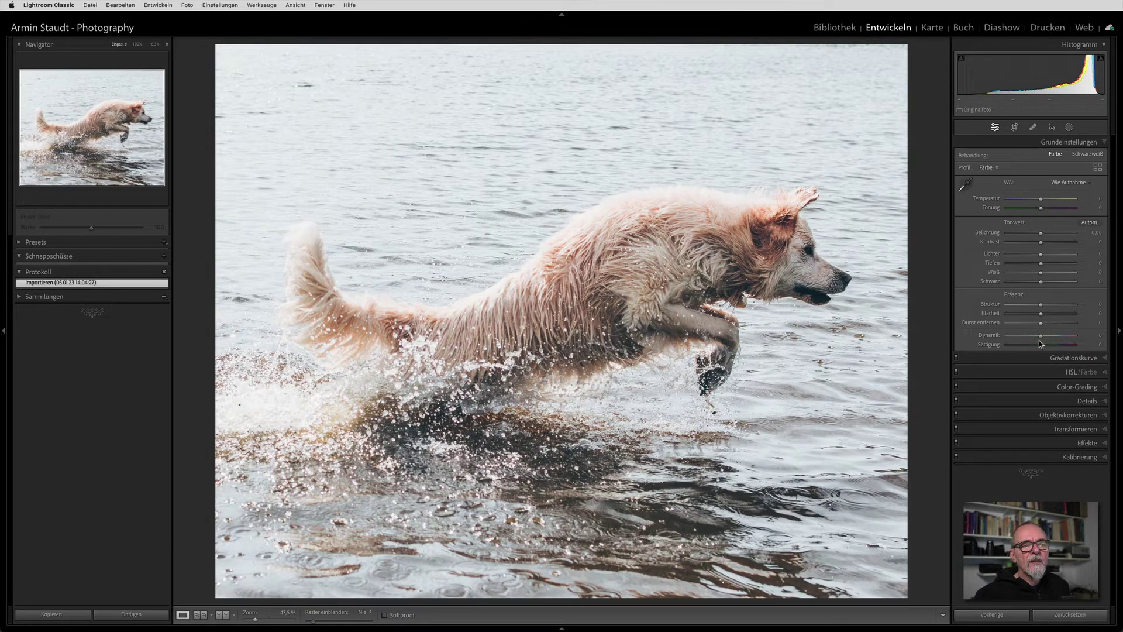
{"action": "left_click", "coordinate": [1089, 223]}
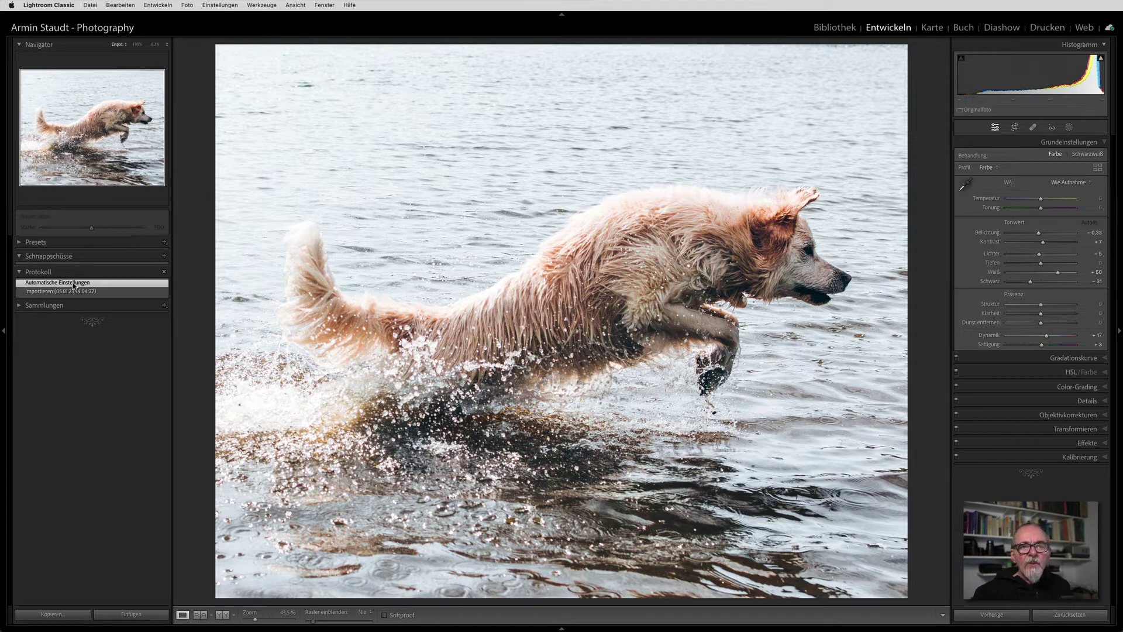
{"action": "left_click_drag", "start_coordinate": [1043, 242], "coordinate": [1047, 241]}
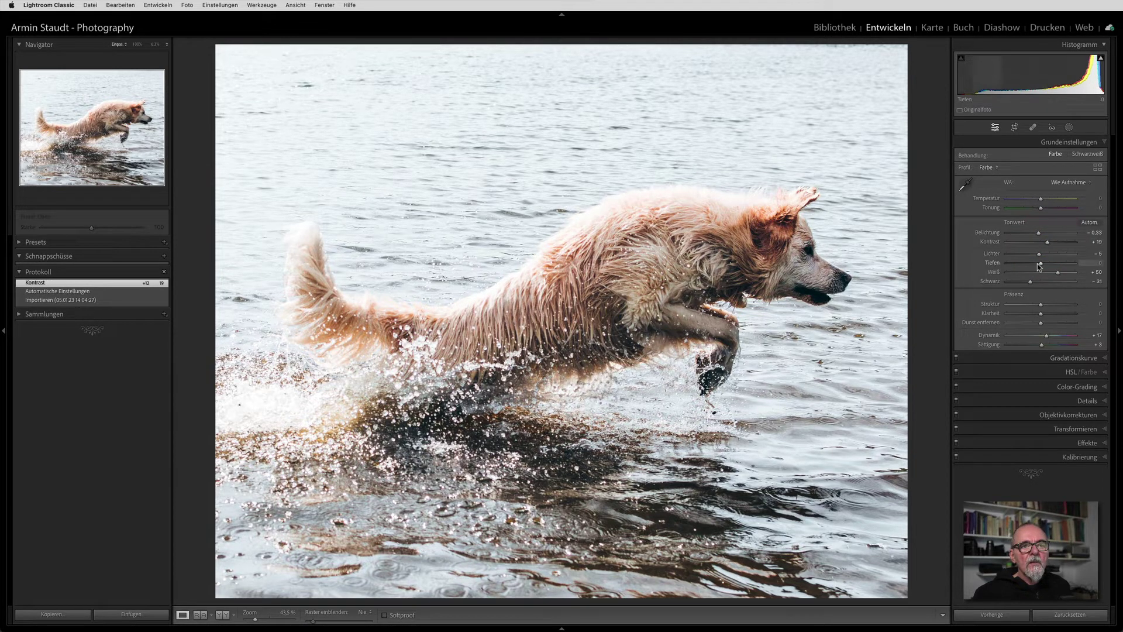
{"action": "left_click_drag", "start_coordinate": [1041, 263], "coordinate": [1033, 264]}
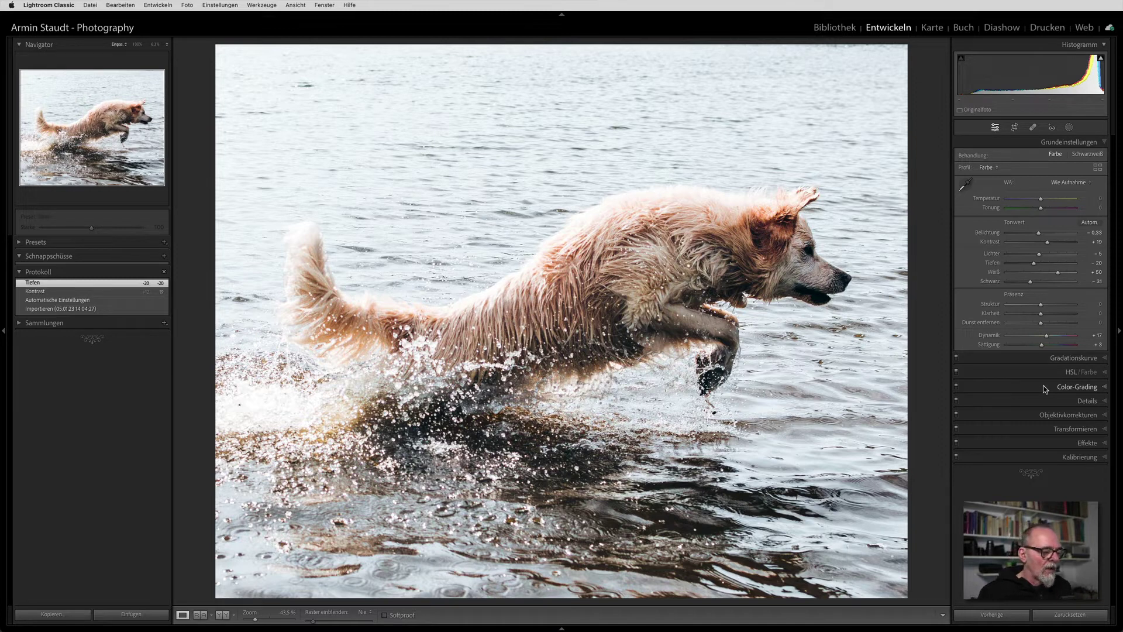
{"action": "key", "text": "g"}
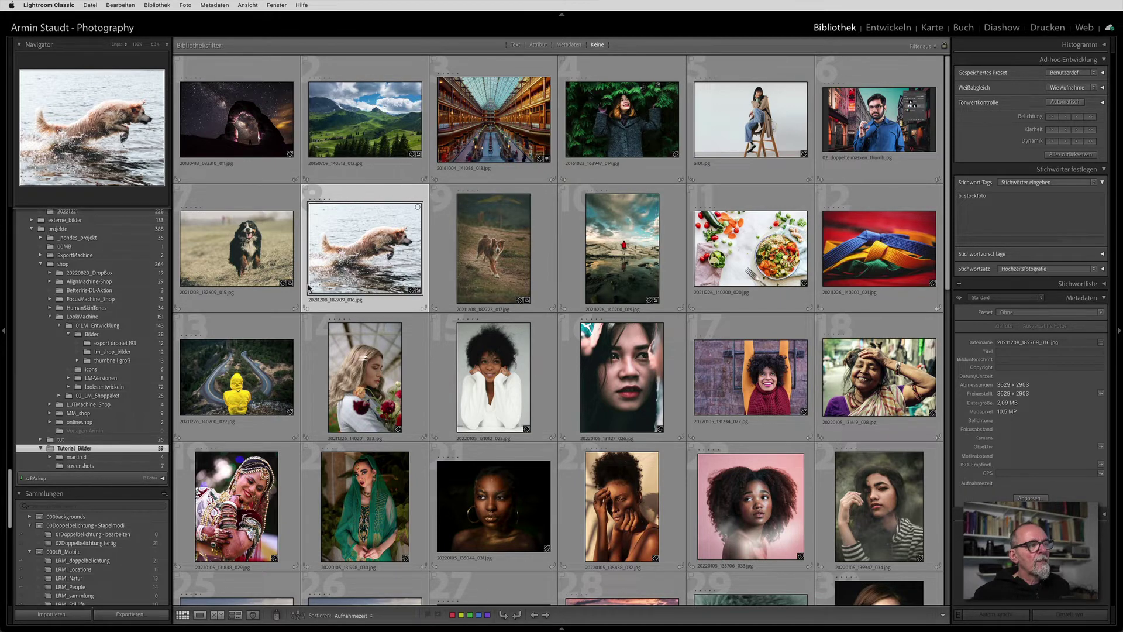
{"action": "left_click", "coordinate": [44, 5]}
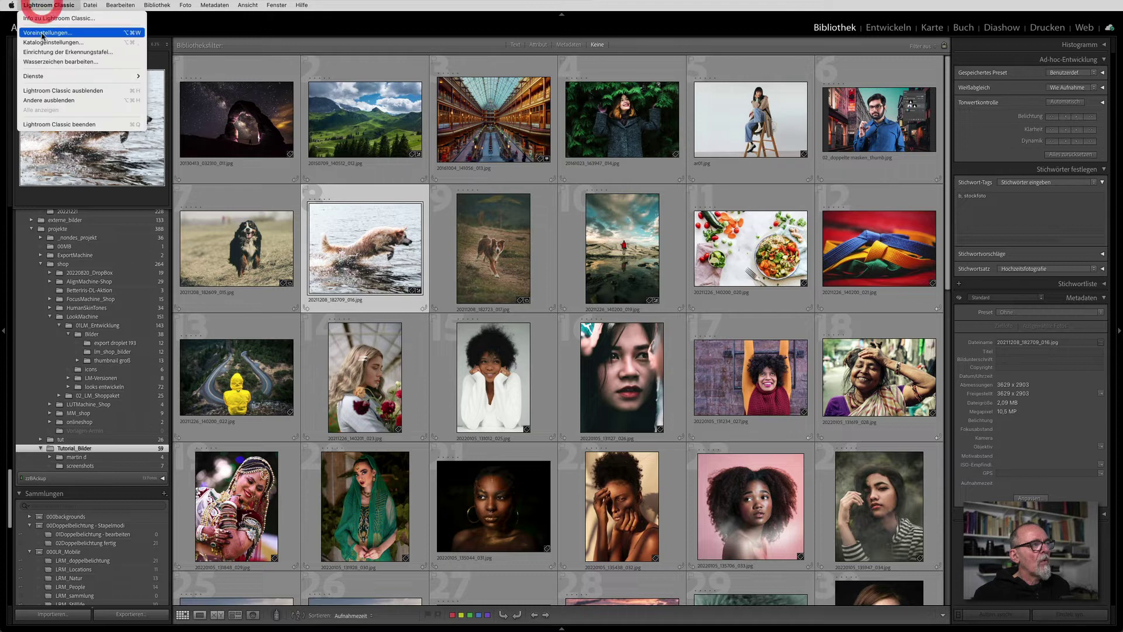
{"action": "left_click", "coordinate": [41, 44]}
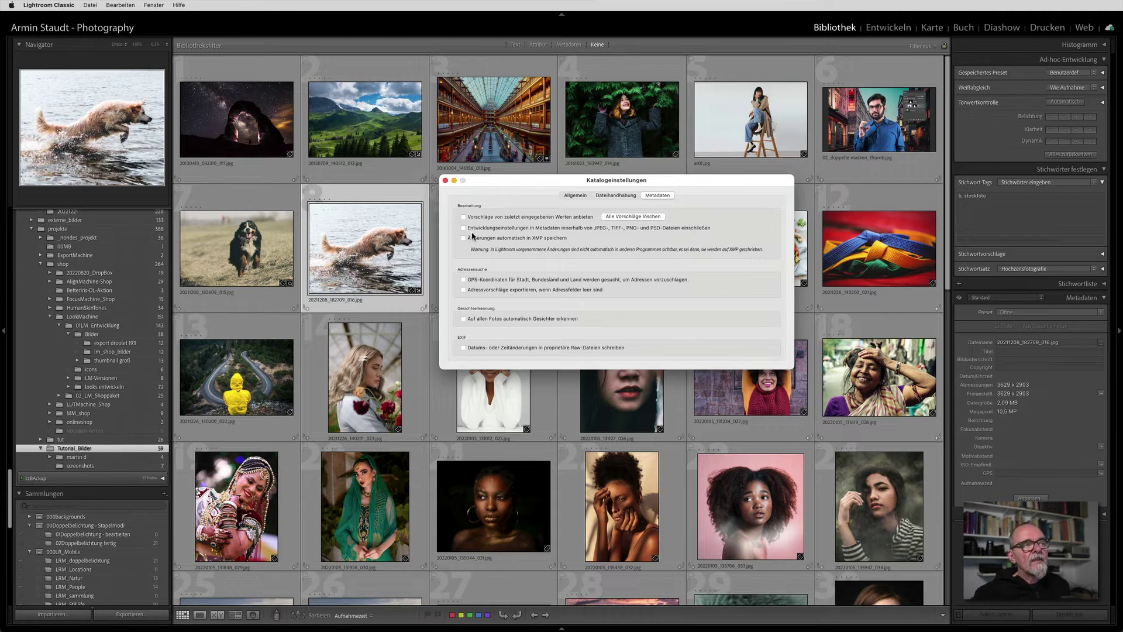
{"action": "left_click", "coordinate": [445, 180]}
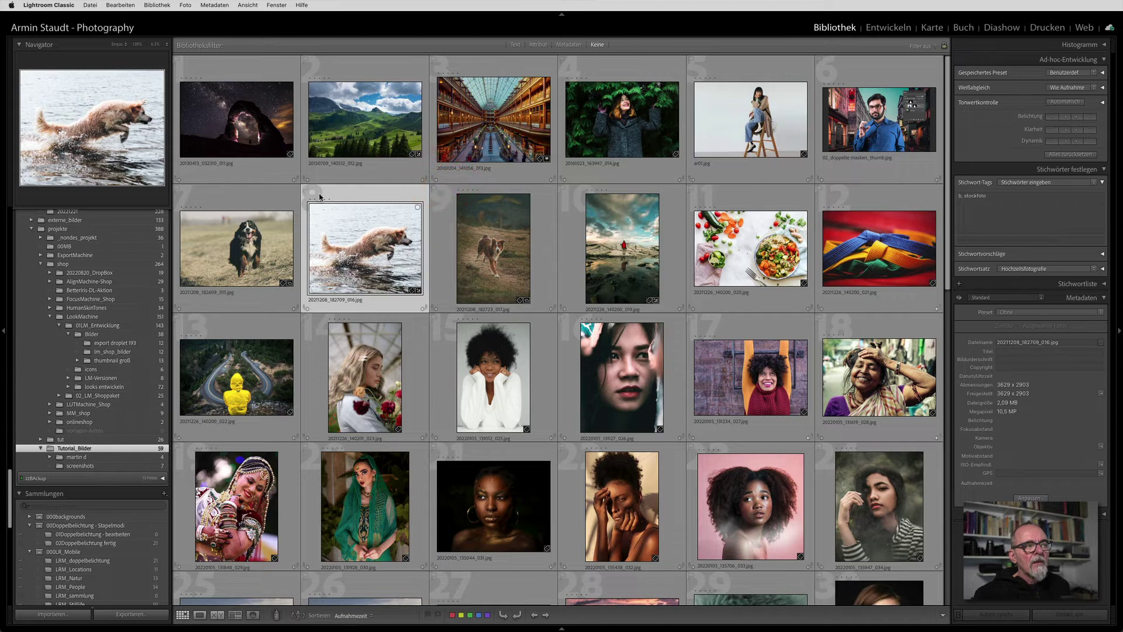
Use Metadaten > Metadaten in Datei speichern to write the dog photo's metadata to its file.
{"action": "mouse_move", "coordinate": [365, 248]}
{"action": "left_click", "coordinate": [204, 7]}
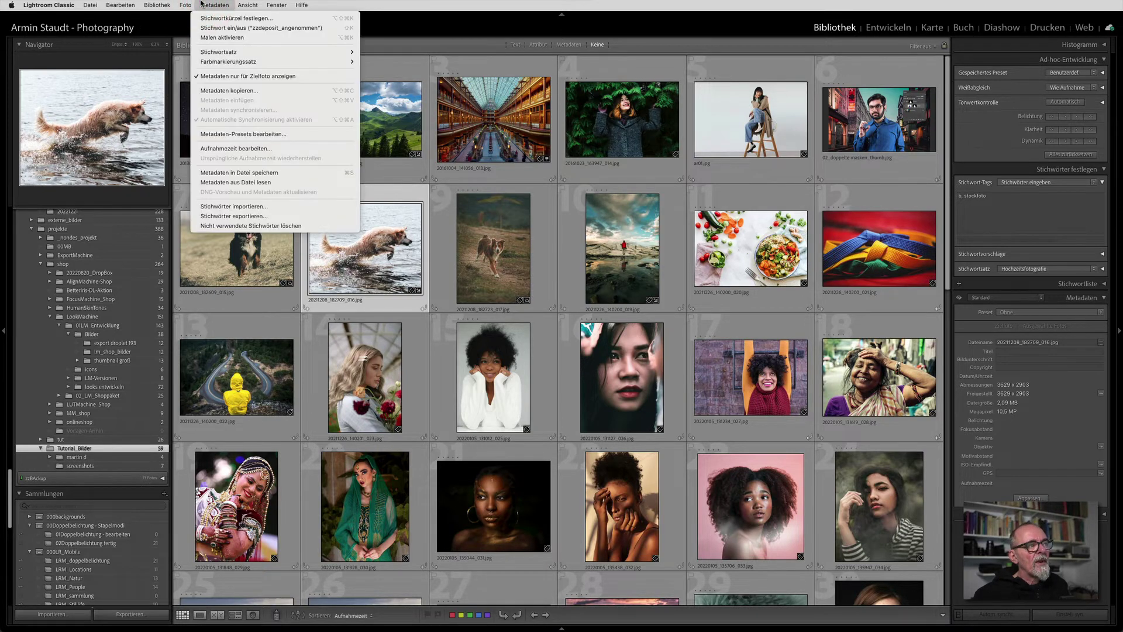
{"action": "left_click", "coordinate": [246, 173]}
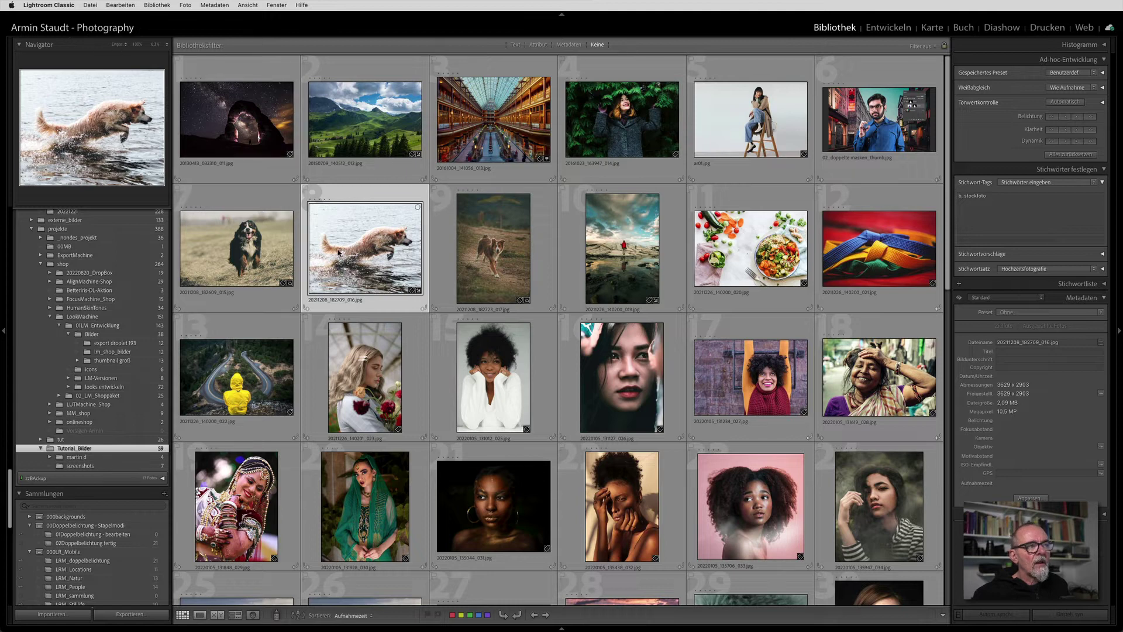
{"action": "mouse_move", "coordinate": [365, 248]}
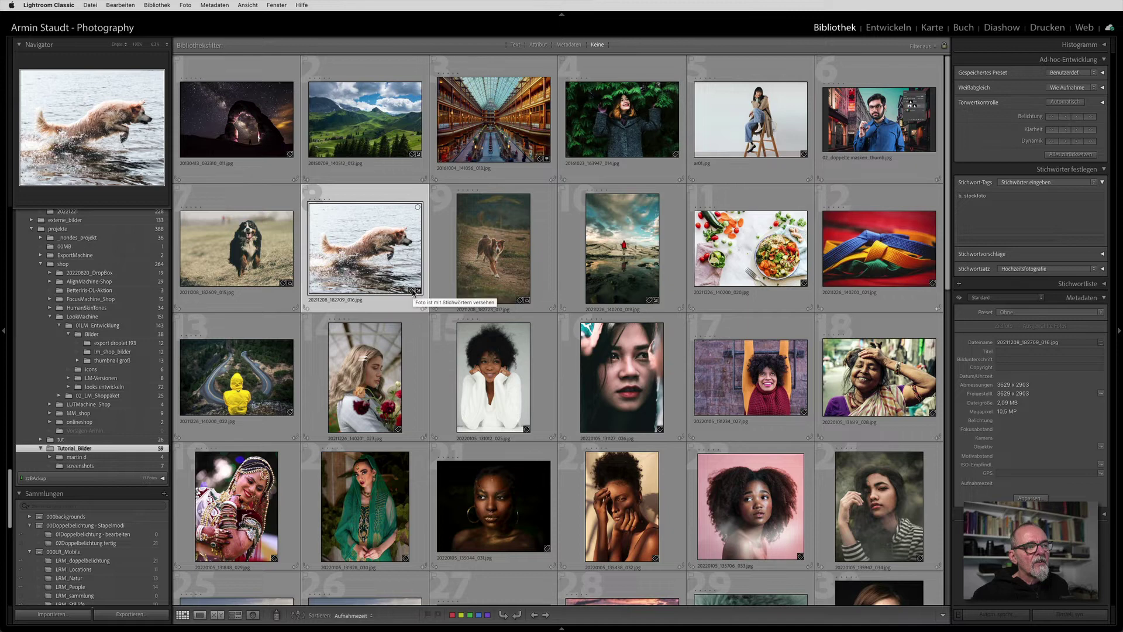
Delete the 'b' keyword from the dog photo's Keyword Tags, leaving only 'stockfoto'.
{"action": "mouse_move", "coordinate": [417, 291]}
{"action": "left_click", "coordinate": [998, 197]}
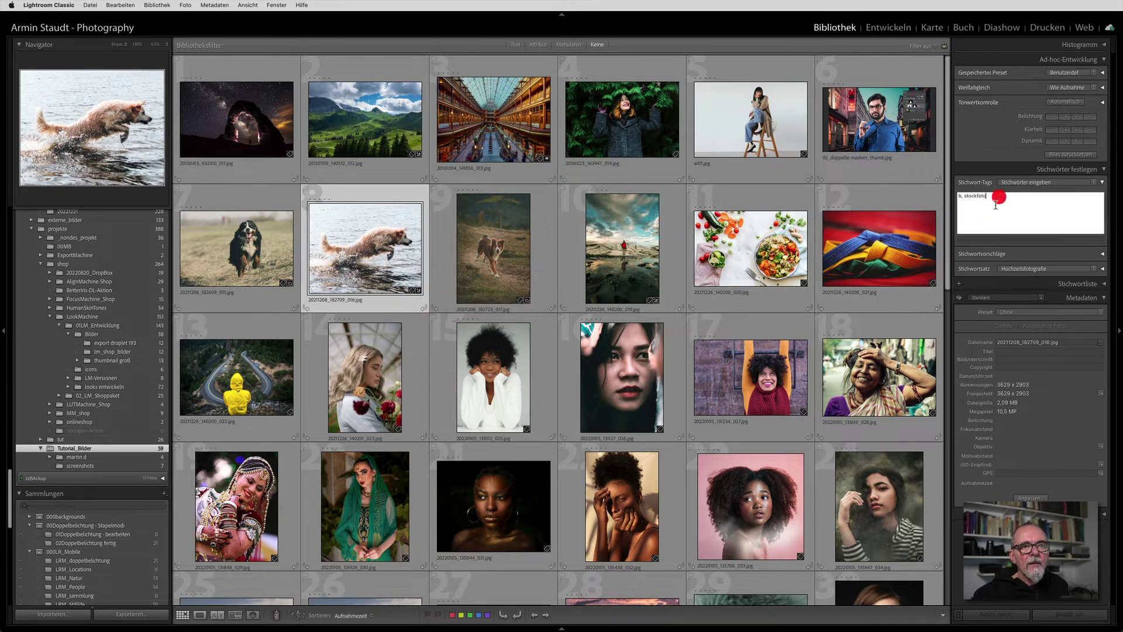
{"action": "key", "text": "BackSpace"}
{"action": "key", "text": "BackSpace"}
{"action": "key", "text": "BackSpace"}
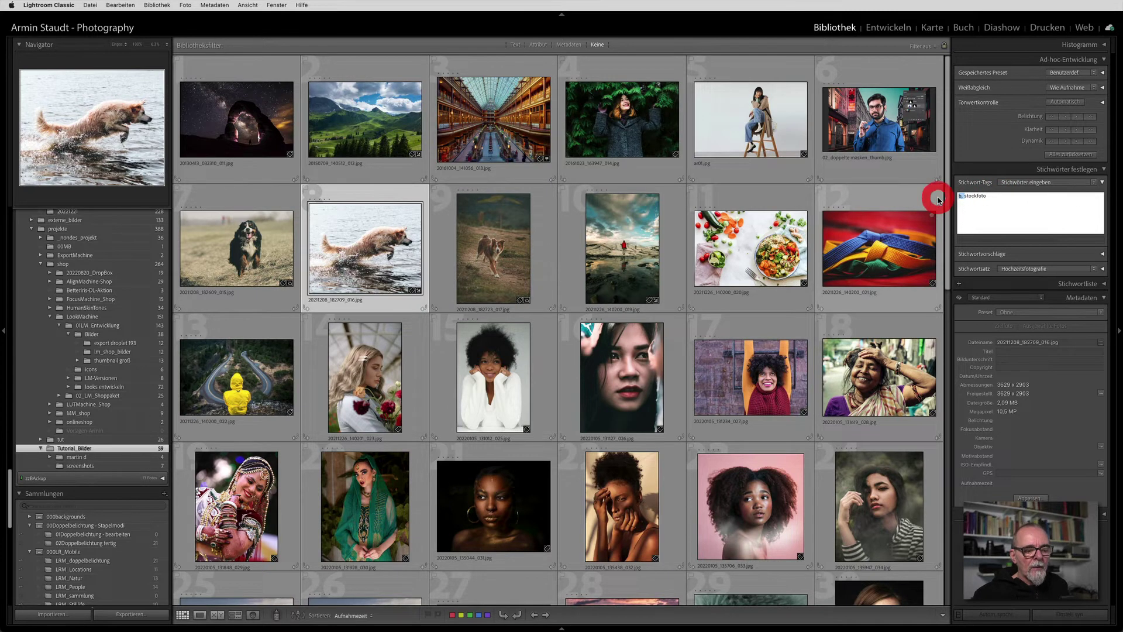
{"action": "key", "text": "Return"}
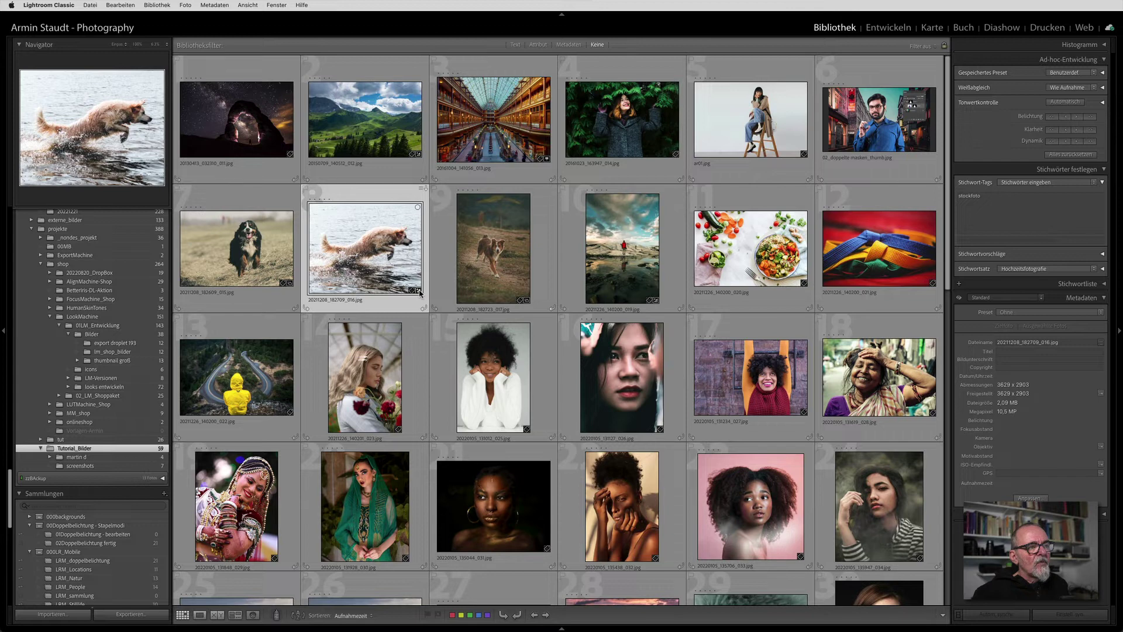
Open the dog photo's develop adjustments badge, then return to the Grid and scroll through it.
{"action": "left_click", "coordinate": [420, 292]}
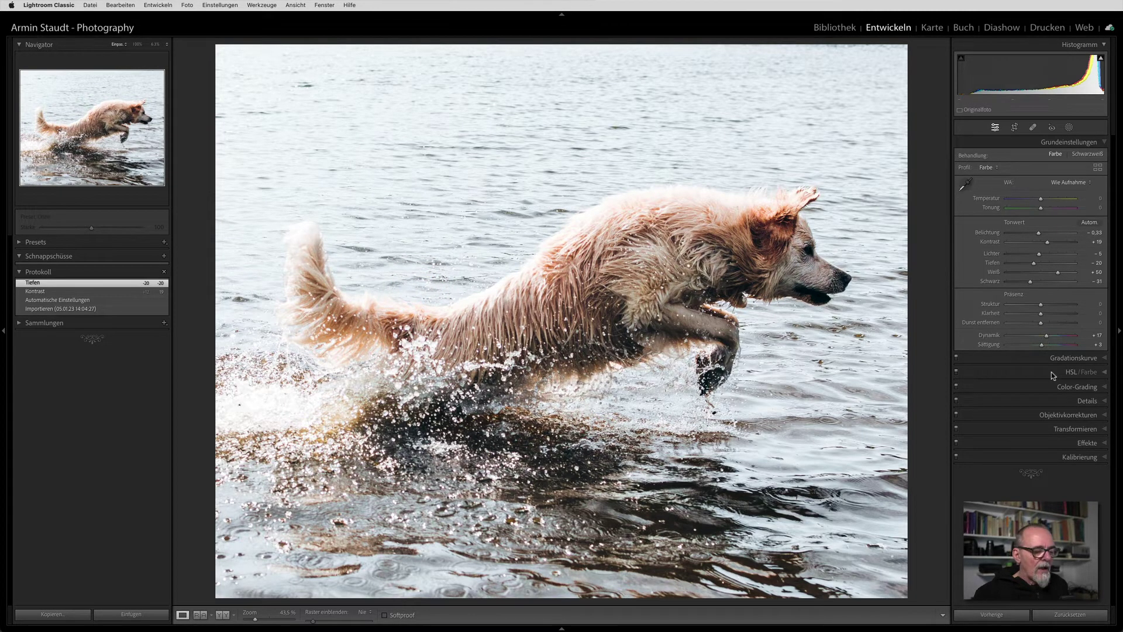
{"action": "key", "text": "g"}
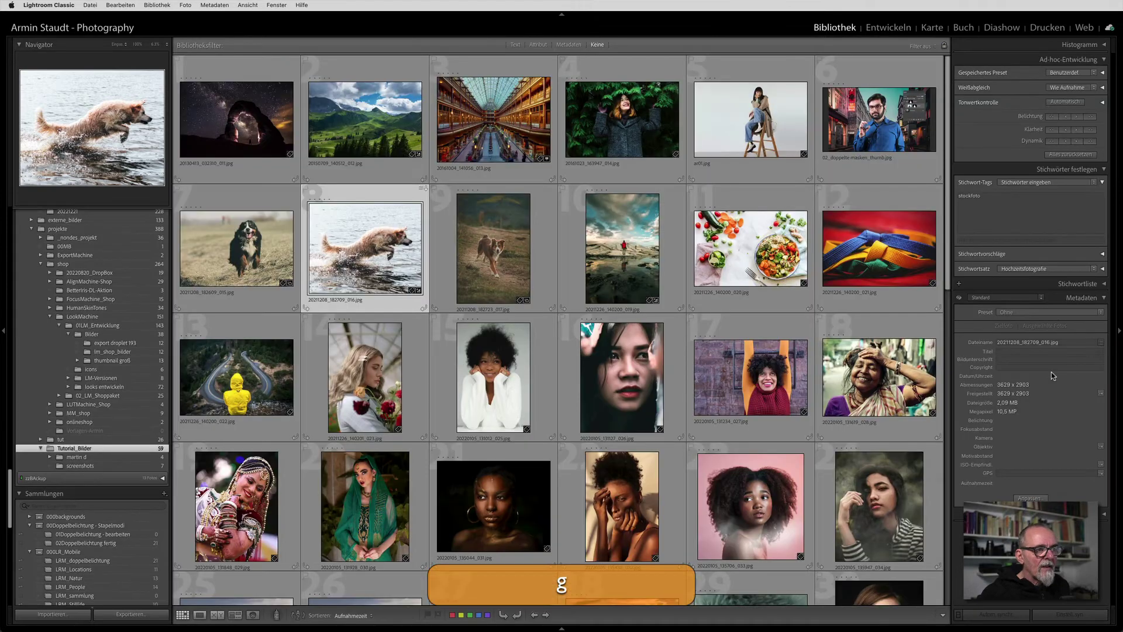
{"action": "scroll", "coordinate": [616, 383], "scroll_direction": "down", "scroll_amount": 3}
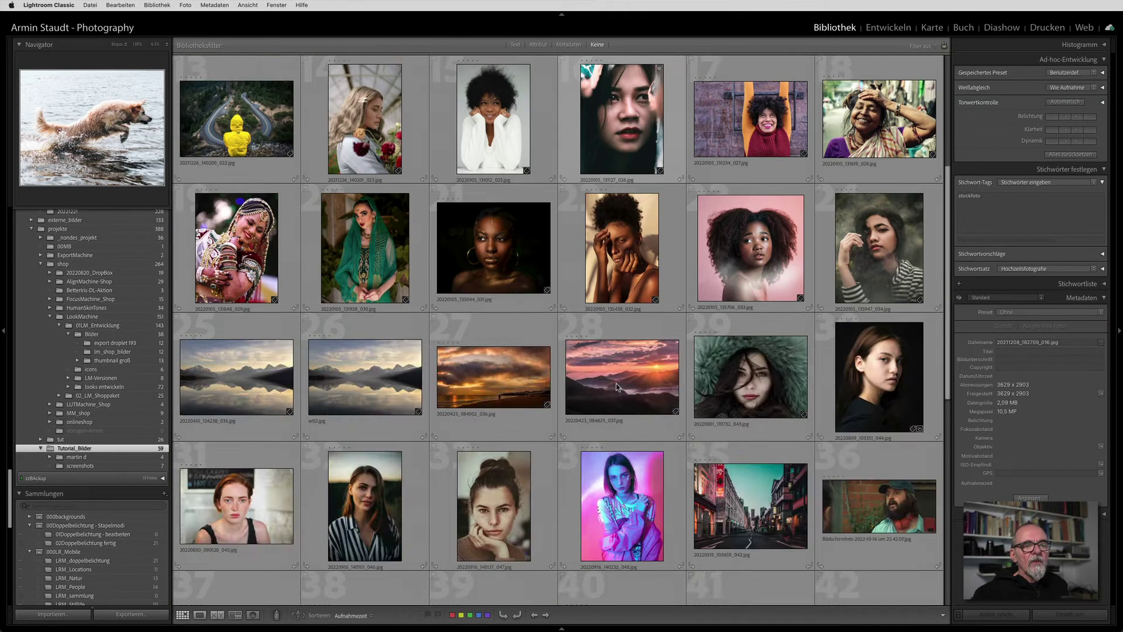
{"action": "scroll", "coordinate": [616, 384], "scroll_direction": "down", "scroll_amount": 4}
{"action": "scroll", "coordinate": [616, 384], "scroll_direction": "down", "scroll_amount": 2}
{"action": "scroll", "coordinate": [616, 383], "scroll_direction": "up", "scroll_amount": 2}
{"action": "scroll", "coordinate": [616, 383], "scroll_direction": "up", "scroll_amount": 5}
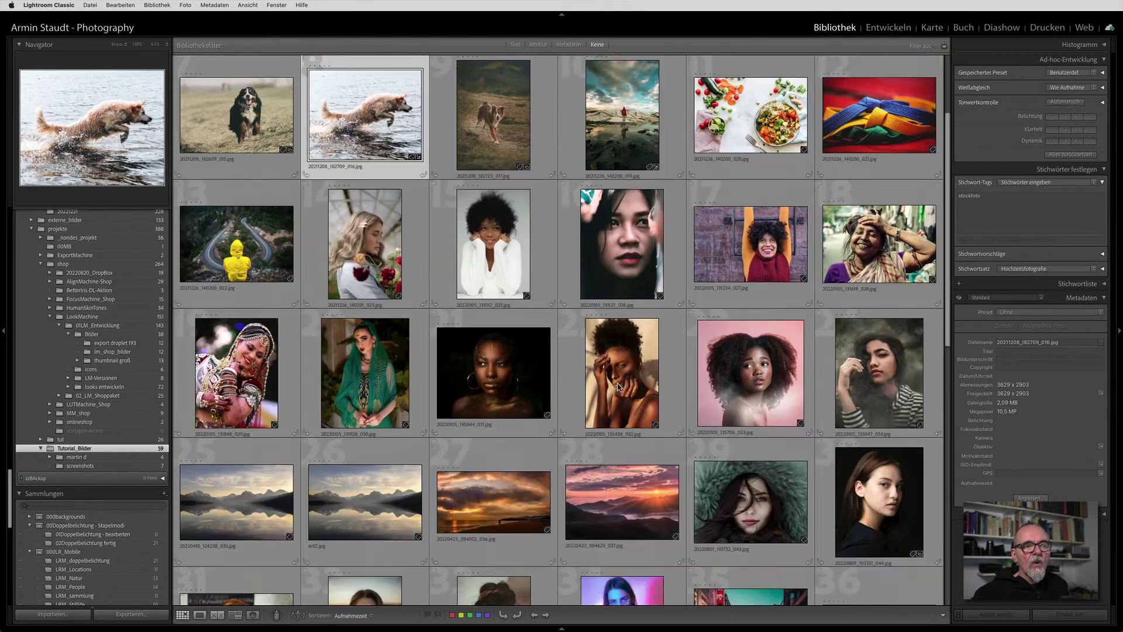
{"action": "scroll", "coordinate": [616, 384], "scroll_direction": "up", "scroll_amount": 2}
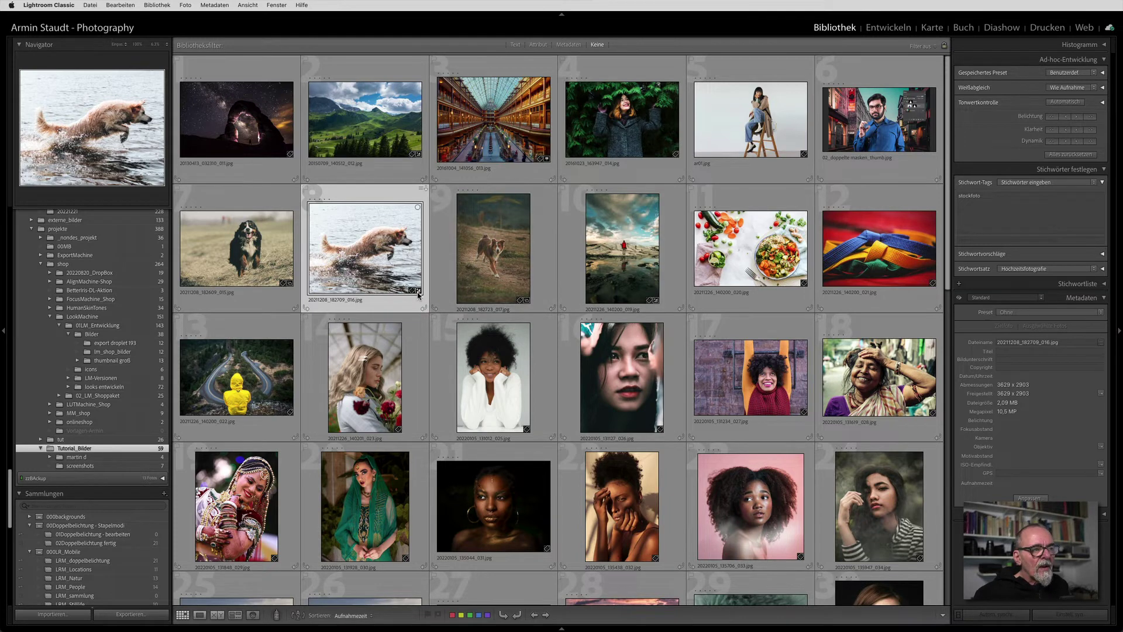
{"action": "mouse_move", "coordinate": [408, 254]}
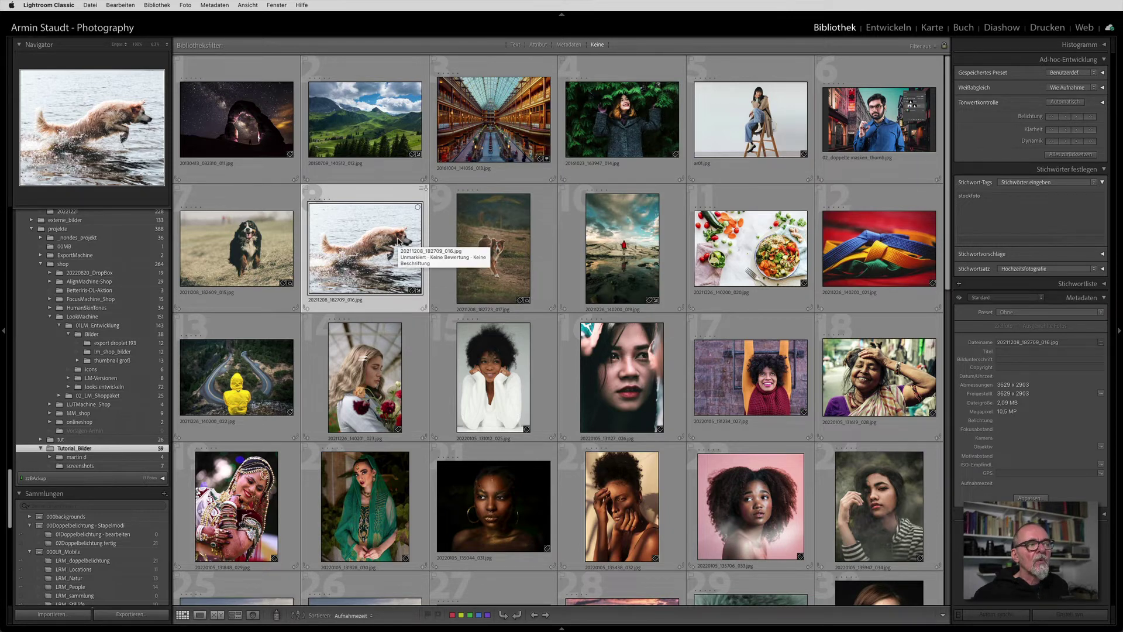
Clear the remaining 'stockfoto' keyword so the dog photo has no keywords.
{"action": "left_click", "coordinate": [1010, 207]}
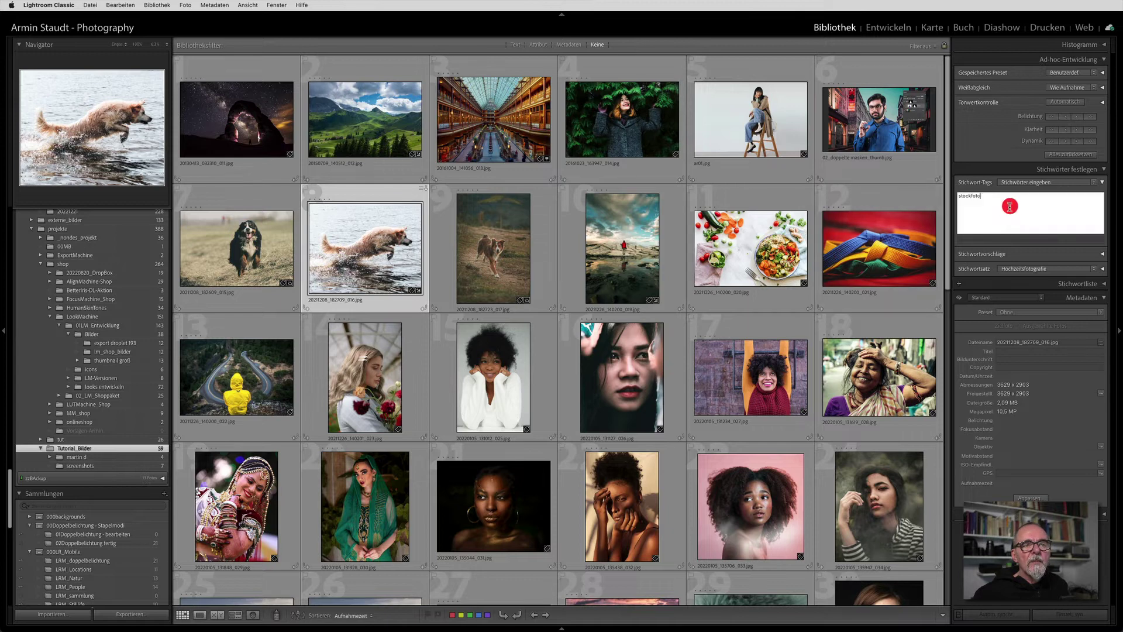
{"action": "key", "text": "BackSpace"}
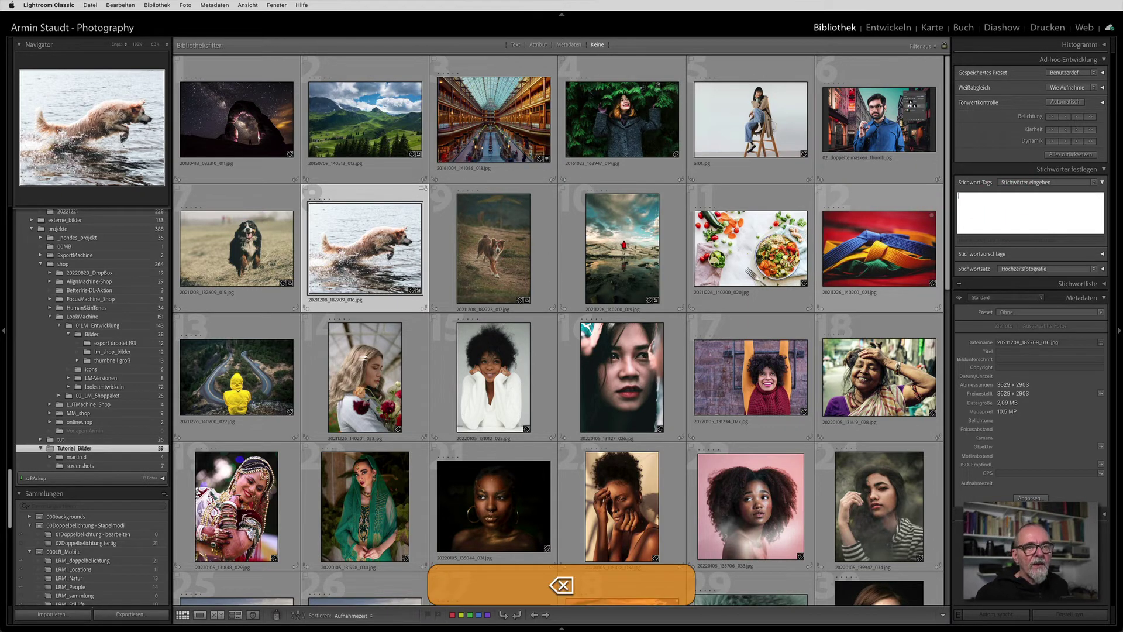
{"action": "key", "text": "Return"}
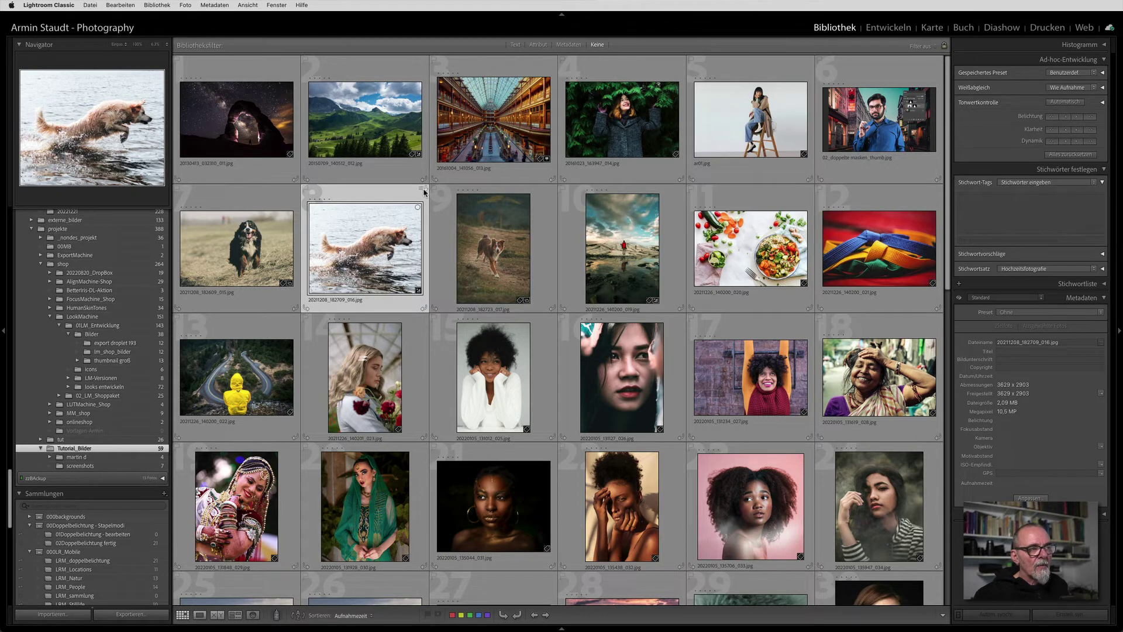
{"action": "mouse_move", "coordinate": [423, 191]}
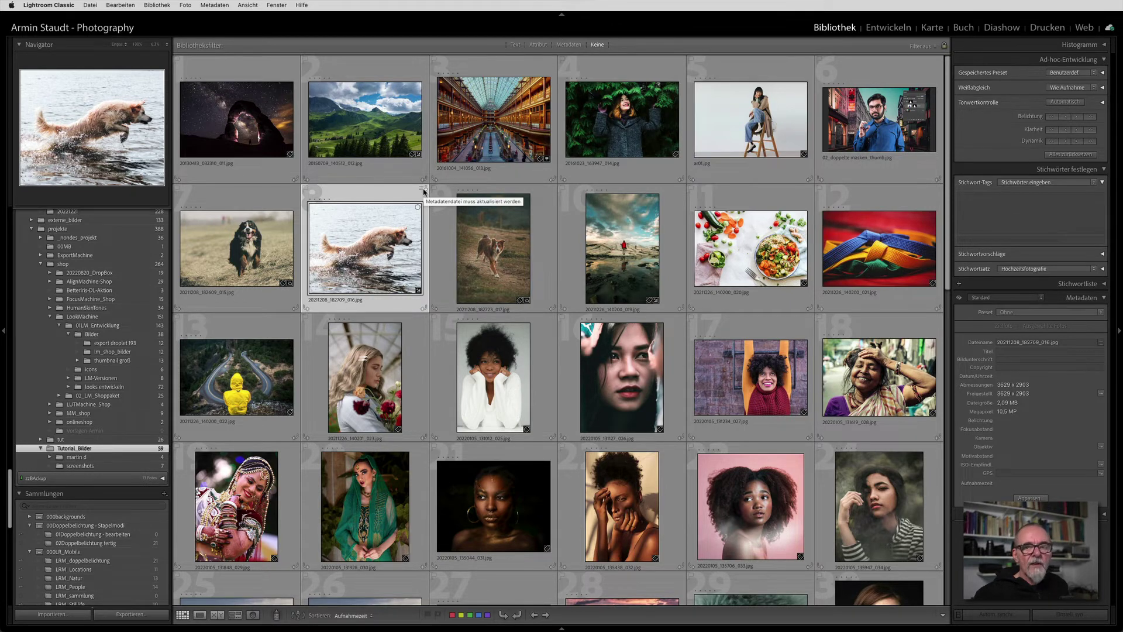
Open the 20221221 folder and select its second foggy forest photo.
{"action": "scroll", "coordinate": [120, 364], "scroll_direction": "down", "scroll_amount": 5}
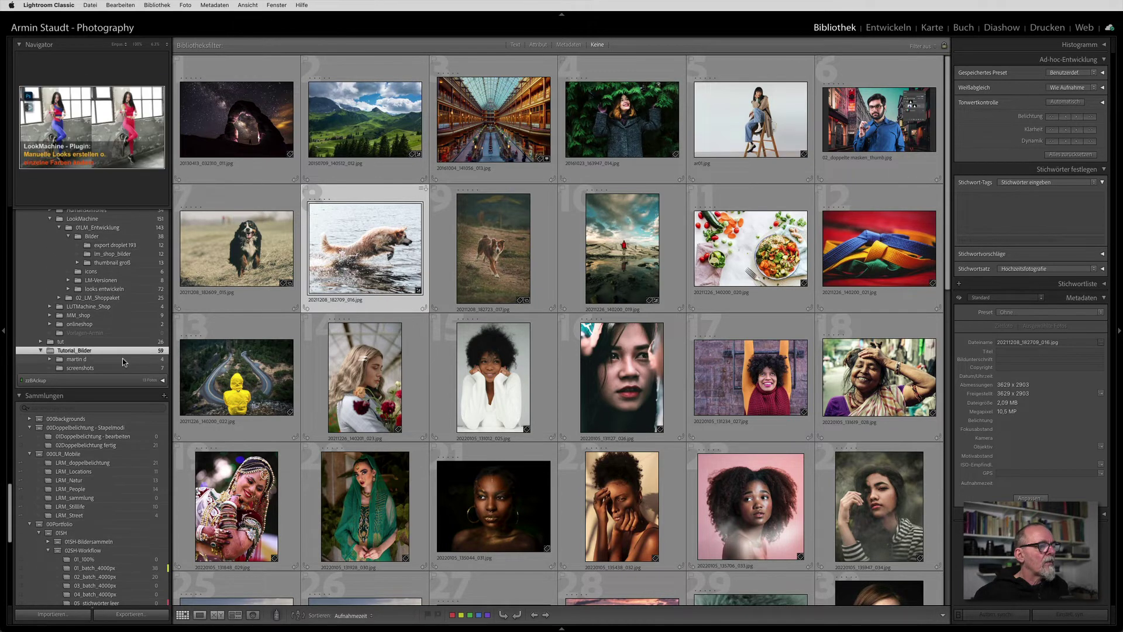
{"action": "scroll", "coordinate": [120, 364], "scroll_direction": "down", "scroll_amount": 5}
{"action": "scroll", "coordinate": [120, 364], "scroll_direction": "down", "scroll_amount": 5}
{"action": "scroll", "coordinate": [120, 364], "scroll_direction": "up", "scroll_amount": 3}
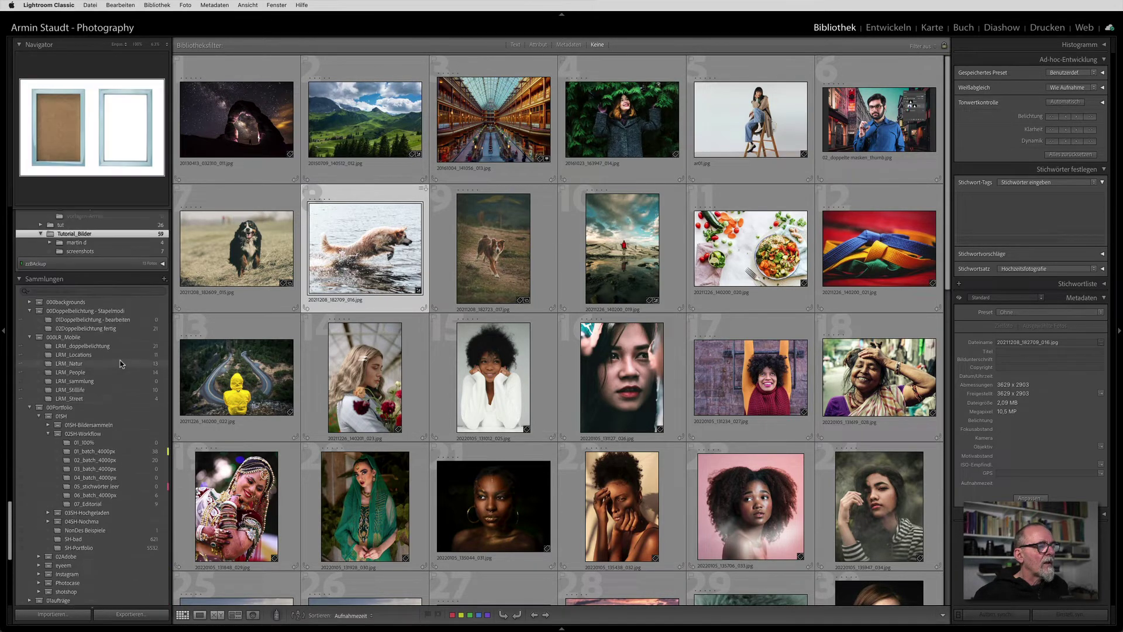
{"action": "scroll", "coordinate": [120, 364], "scroll_direction": "up", "scroll_amount": 3}
{"action": "scroll", "coordinate": [105, 380], "scroll_direction": "up", "scroll_amount": 3}
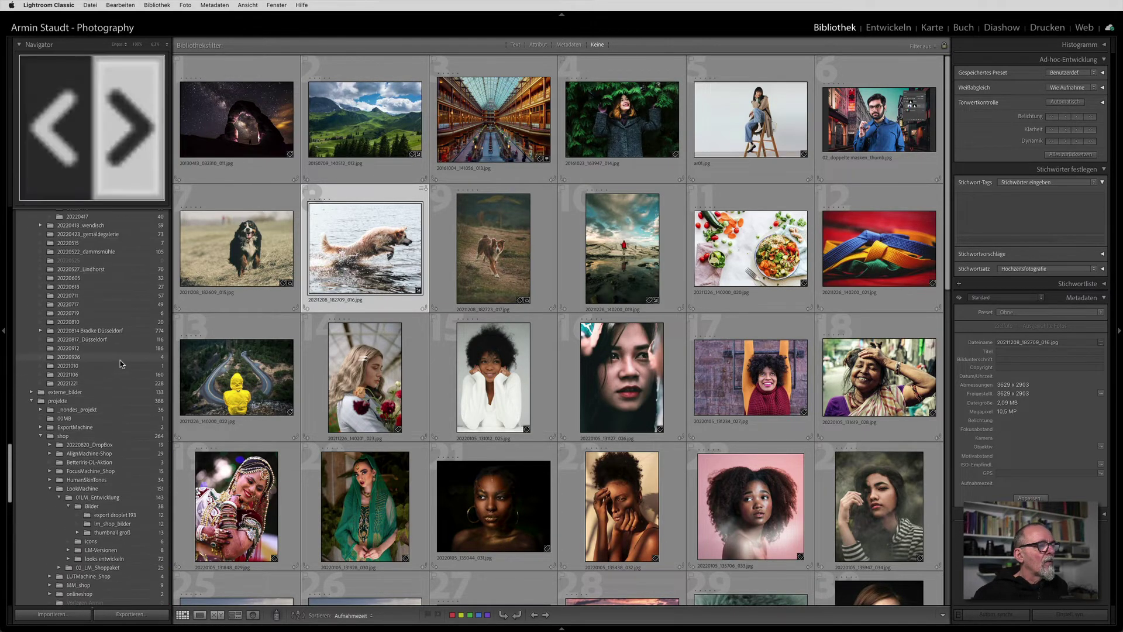
{"action": "left_click", "coordinate": [82, 384]}
{"action": "left_click", "coordinate": [375, 128]}
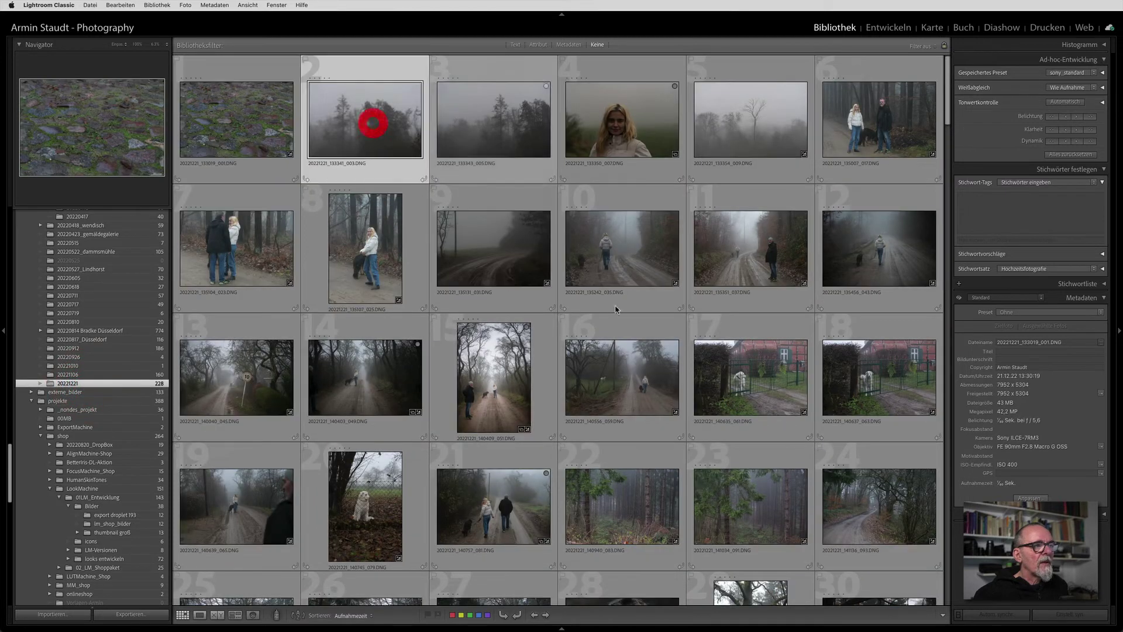
Apply Auto tone to the foggy forest photo in Develop and go back to the Grid.
{"action": "key", "text": "d"}
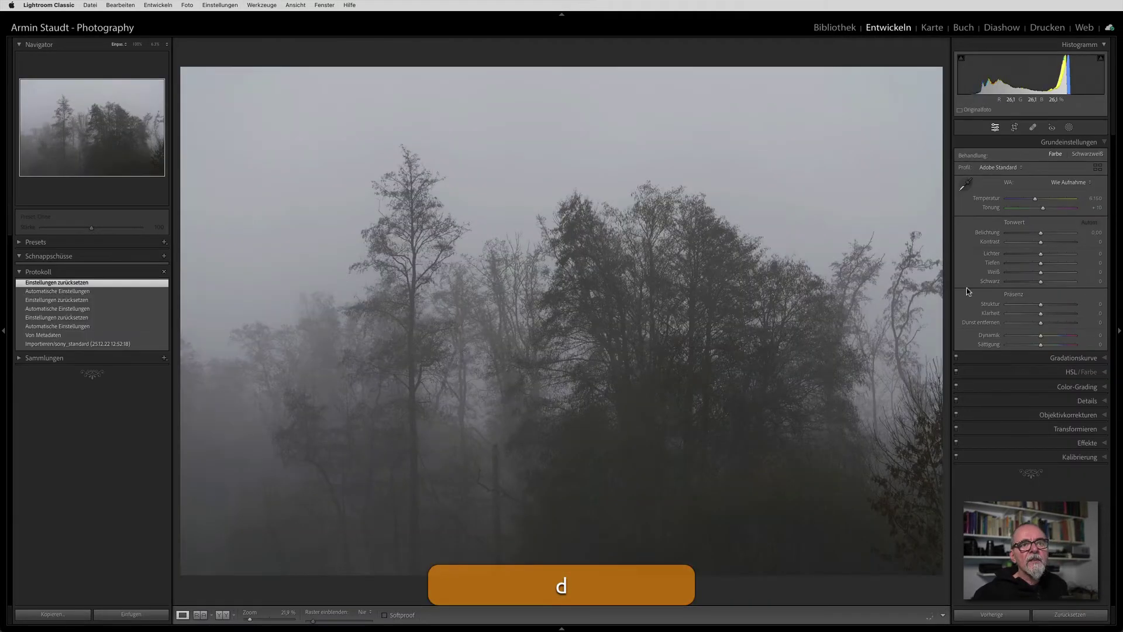
{"action": "left_click", "coordinate": [1091, 224]}
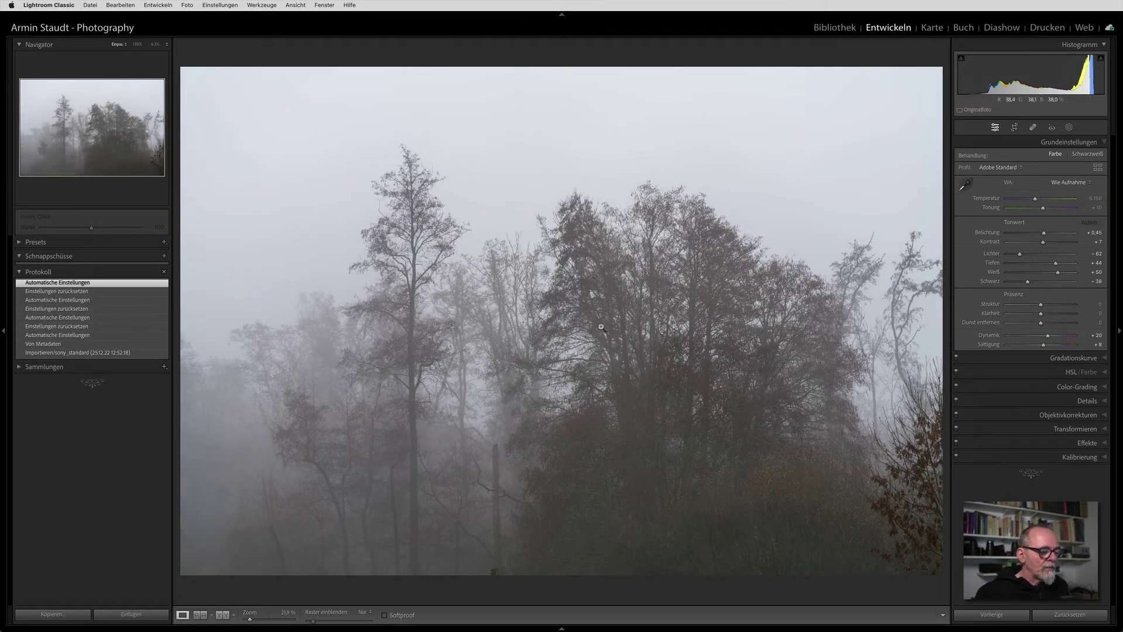
{"action": "key", "text": "g"}
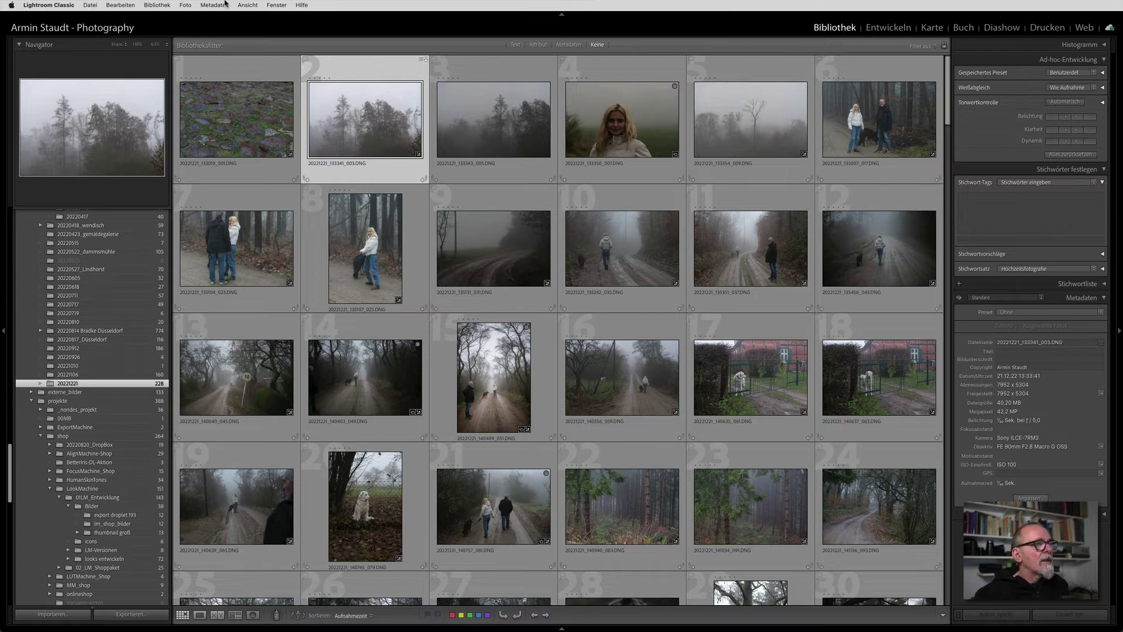
{"action": "left_click", "coordinate": [226, 4]}
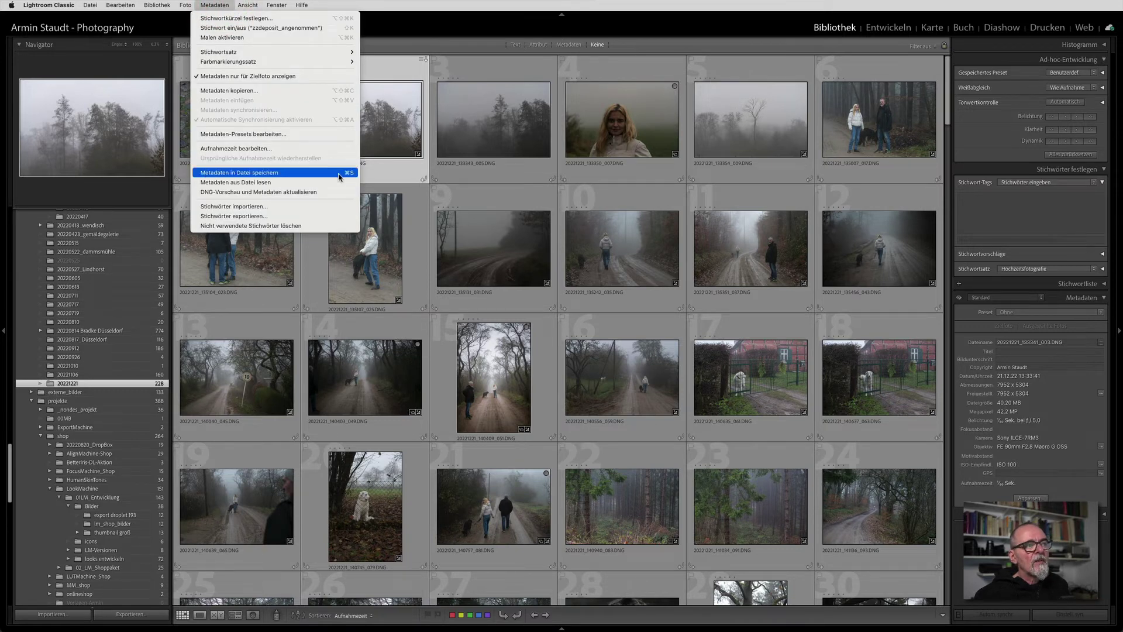
Save the foggy forest photo's metadata to its file with Metadata > Save Metadata to File.
{"action": "left_click", "coordinate": [384, 59]}
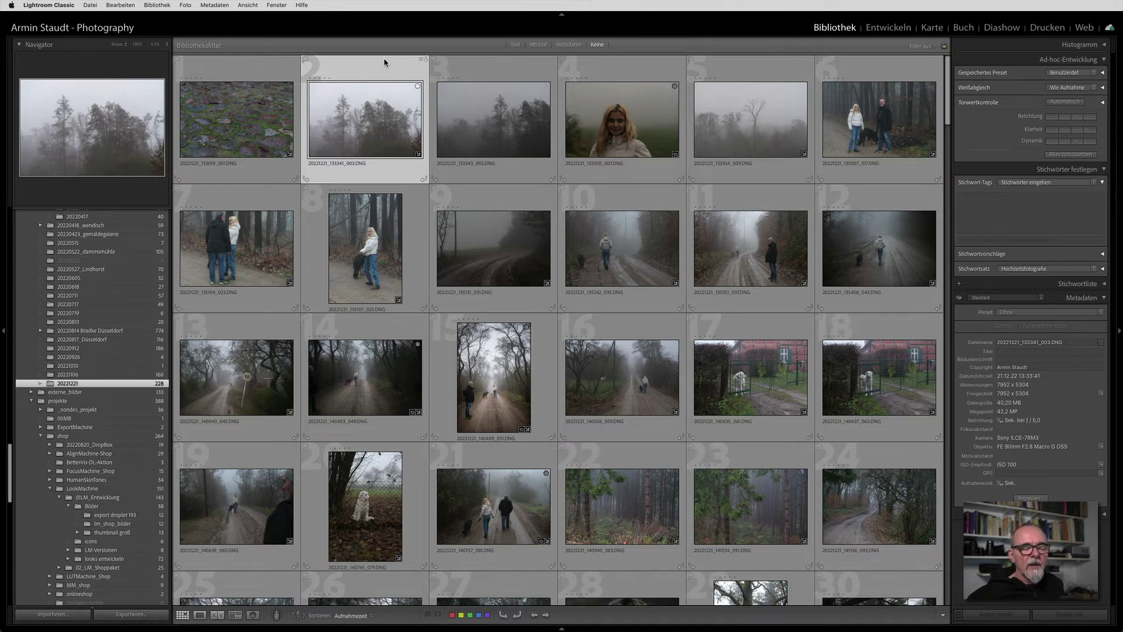
Open the Metadatenstatus collection and scroll through its 191 photos.
{"action": "scroll", "coordinate": [51, 339], "scroll_direction": "down", "scroll_amount": 5}
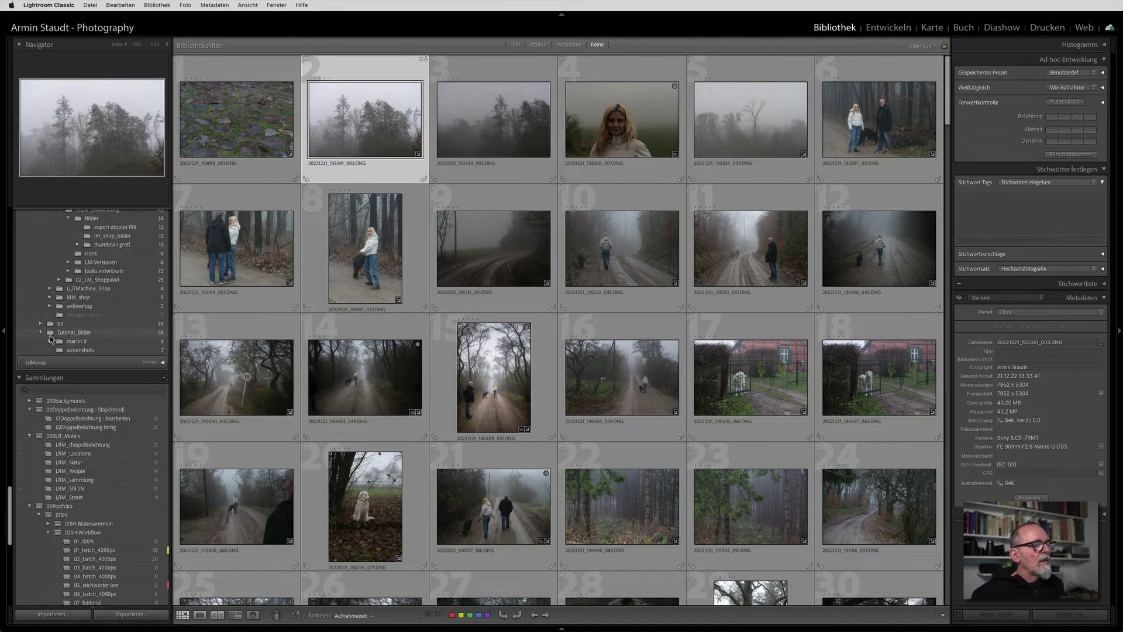
{"action": "scroll", "coordinate": [50, 340], "scroll_direction": "down", "scroll_amount": 5}
{"action": "scroll", "coordinate": [51, 340], "scroll_direction": "down", "scroll_amount": 5}
{"action": "scroll", "coordinate": [51, 340], "scroll_direction": "down", "scroll_amount": 5}
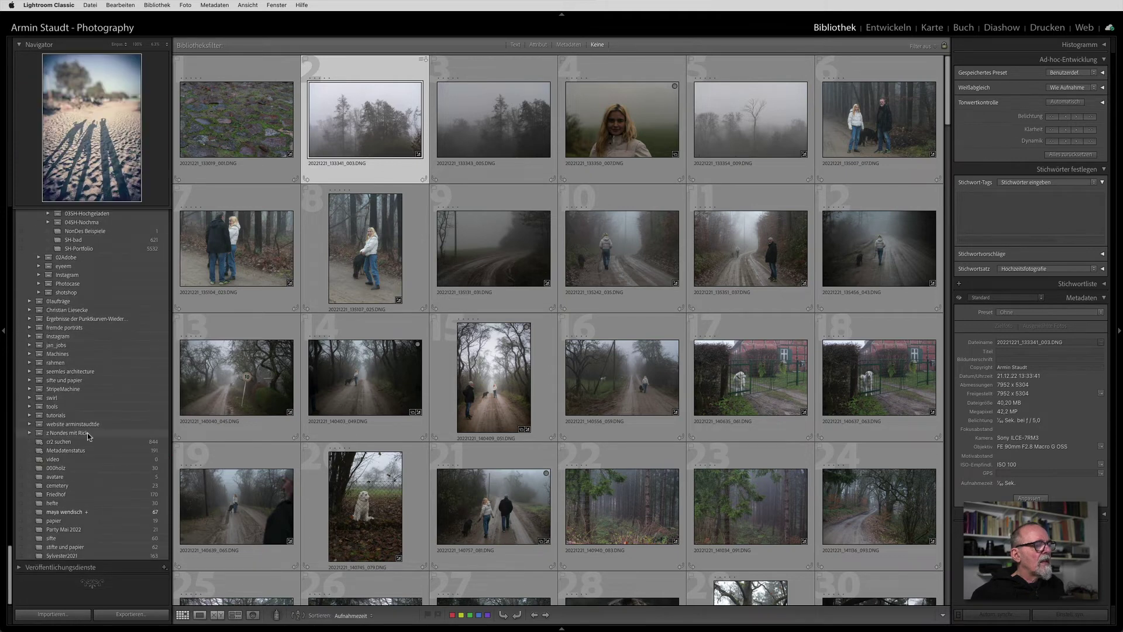
{"action": "left_click", "coordinate": [55, 451]}
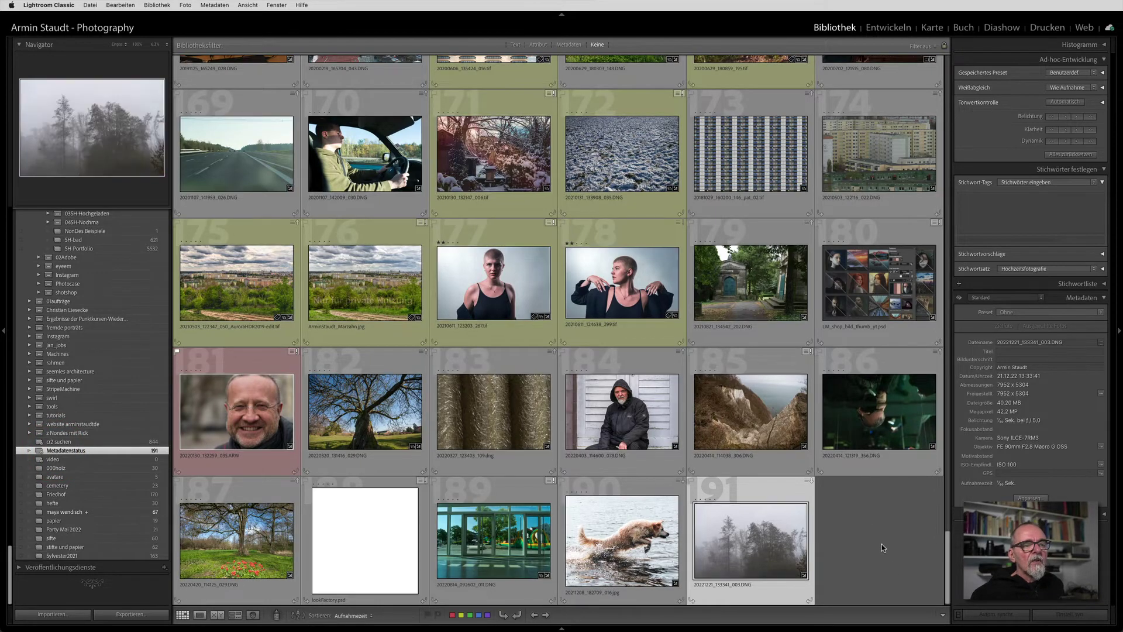
{"action": "scroll", "coordinate": [700, 430], "scroll_direction": "up", "scroll_amount": 3}
{"action": "scroll", "coordinate": [699, 430], "scroll_direction": "up", "scroll_amount": 5}
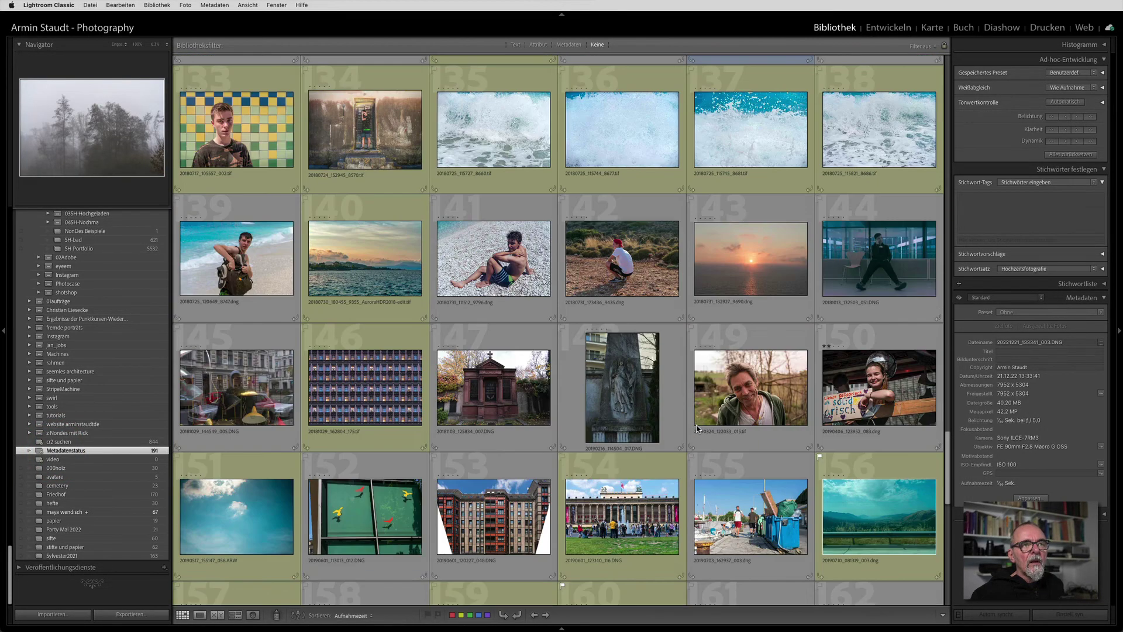
{"action": "scroll", "coordinate": [698, 429], "scroll_direction": "up", "scroll_amount": 5}
{"action": "scroll", "coordinate": [696, 429], "scroll_direction": "up", "scroll_amount": 10}
{"action": "scroll", "coordinate": [696, 429], "scroll_direction": "down", "scroll_amount": 5}
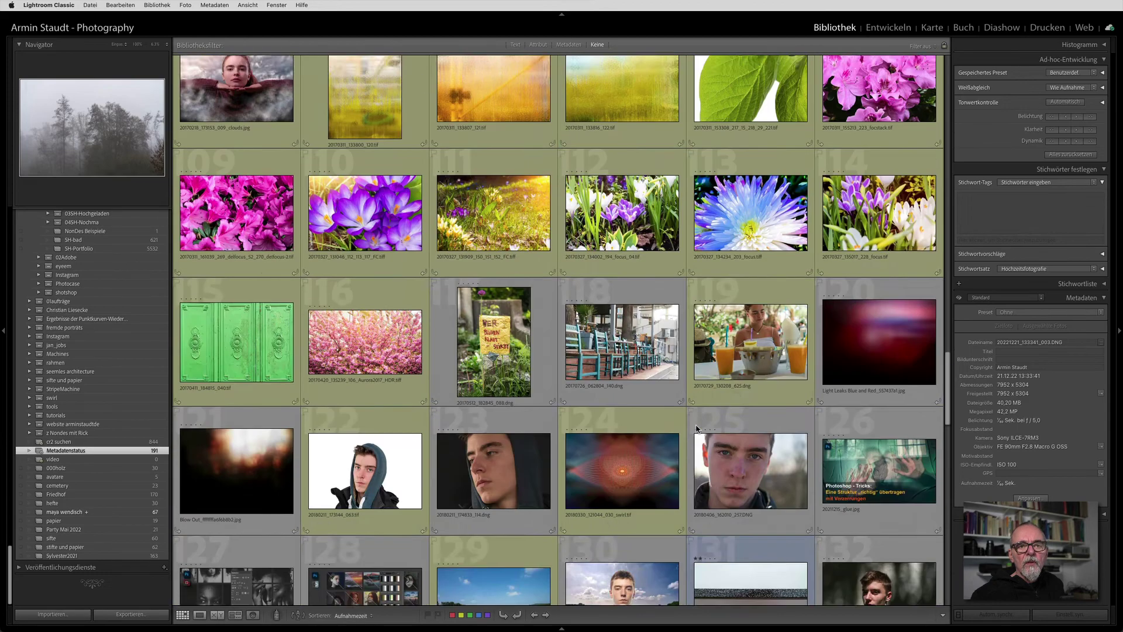
{"action": "scroll", "coordinate": [696, 428], "scroll_direction": "down", "scroll_amount": 5}
{"action": "scroll", "coordinate": [696, 429], "scroll_direction": "down", "scroll_amount": 3}
{"action": "scroll", "coordinate": [696, 429], "scroll_direction": "down", "scroll_amount": 3}
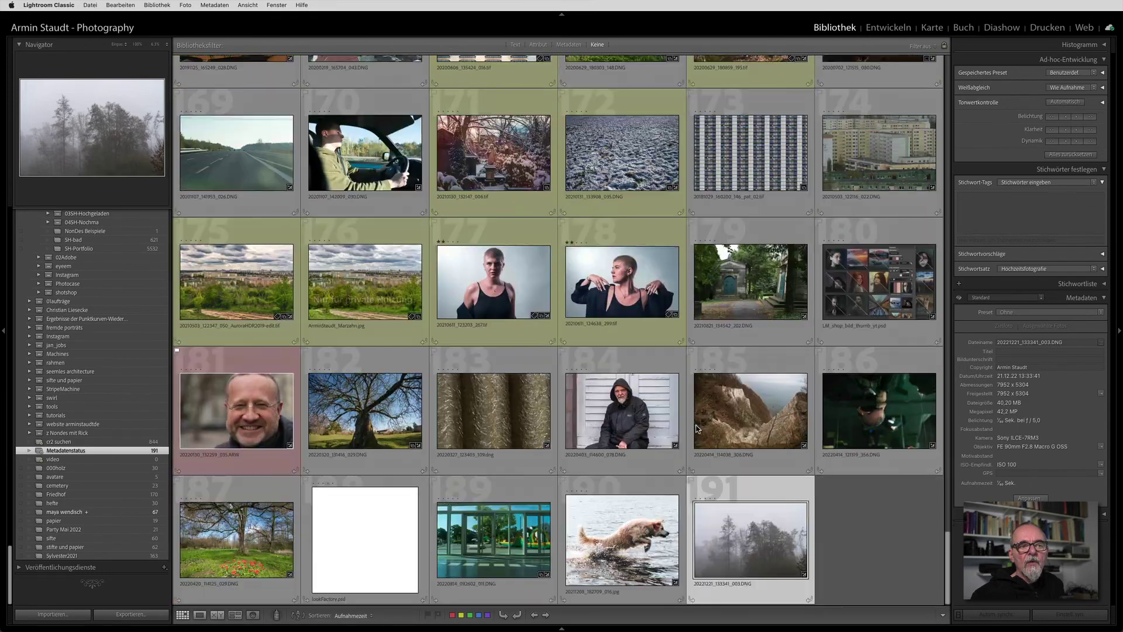
{"action": "mouse_move", "coordinate": [750, 409]}
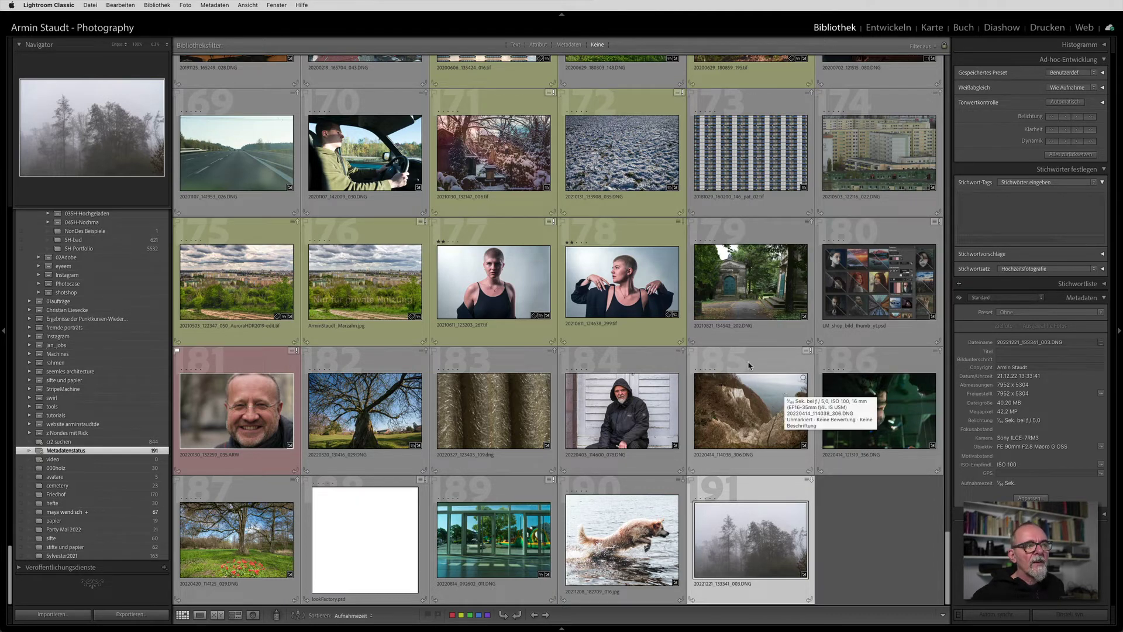
Select studio portrait 177 and open its Metadaten-Konflikt dialog from the conflict badge.
{"action": "left_click", "coordinate": [507, 242]}
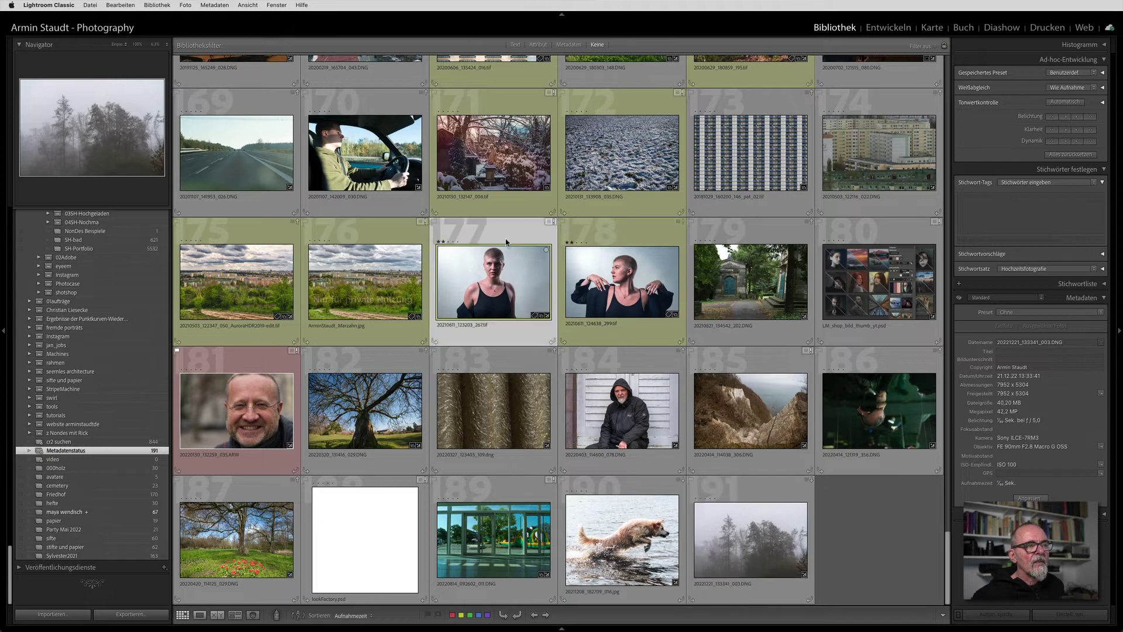
{"action": "left_click", "coordinate": [551, 223]}
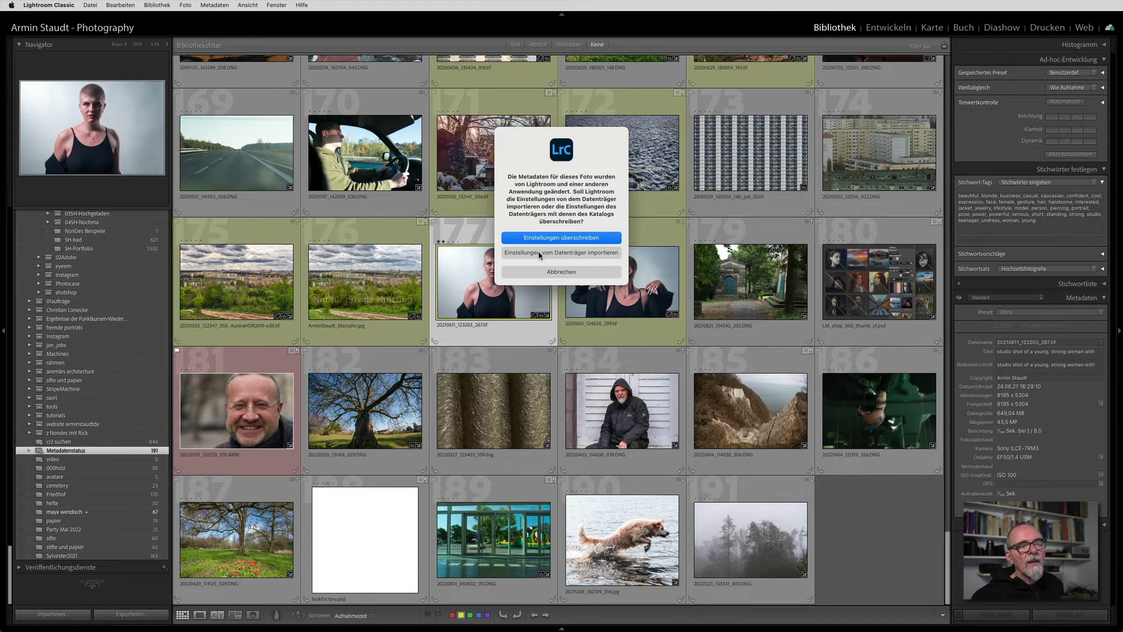
Resolve the portrait's conflict with 'Einstellungen vom Datenträger importieren'.
{"action": "left_click", "coordinate": [538, 254]}
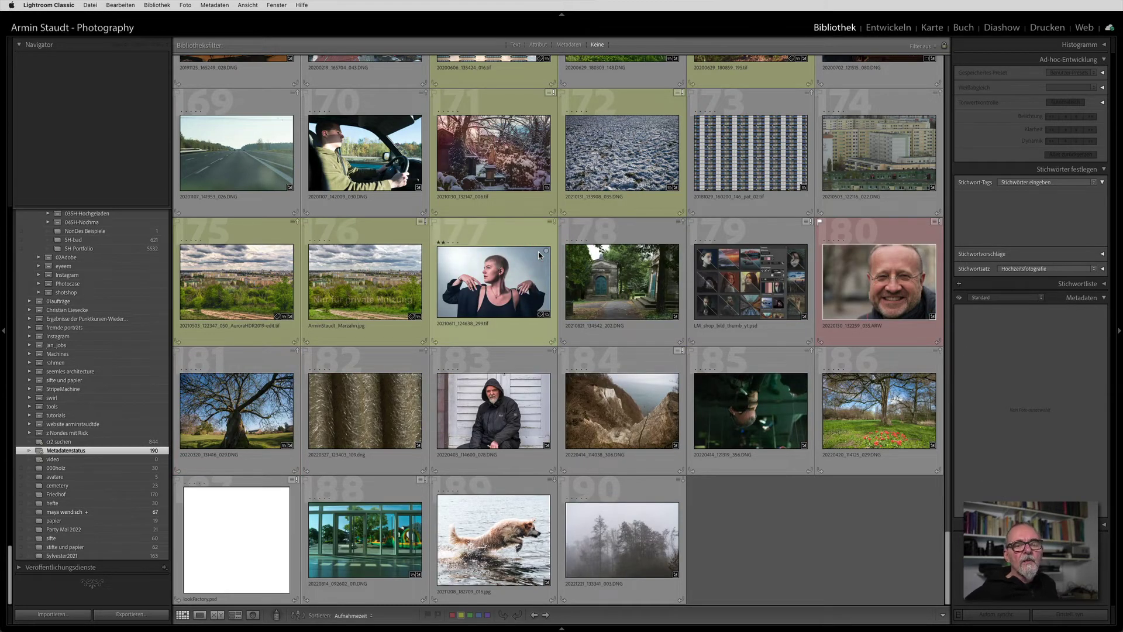
{"action": "mouse_move", "coordinate": [494, 280]}
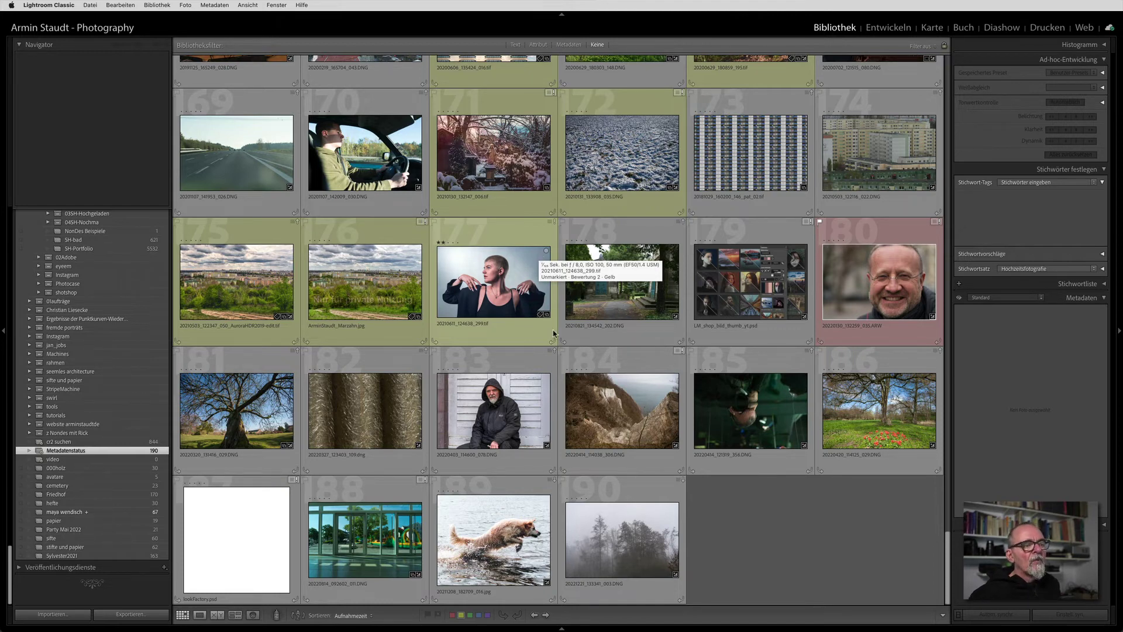
Save metadata to file for the dog and foggy-trees photos (189 and 190).
{"action": "left_click", "coordinate": [508, 481]}
{"action": "left_click", "coordinate": [636, 489]}
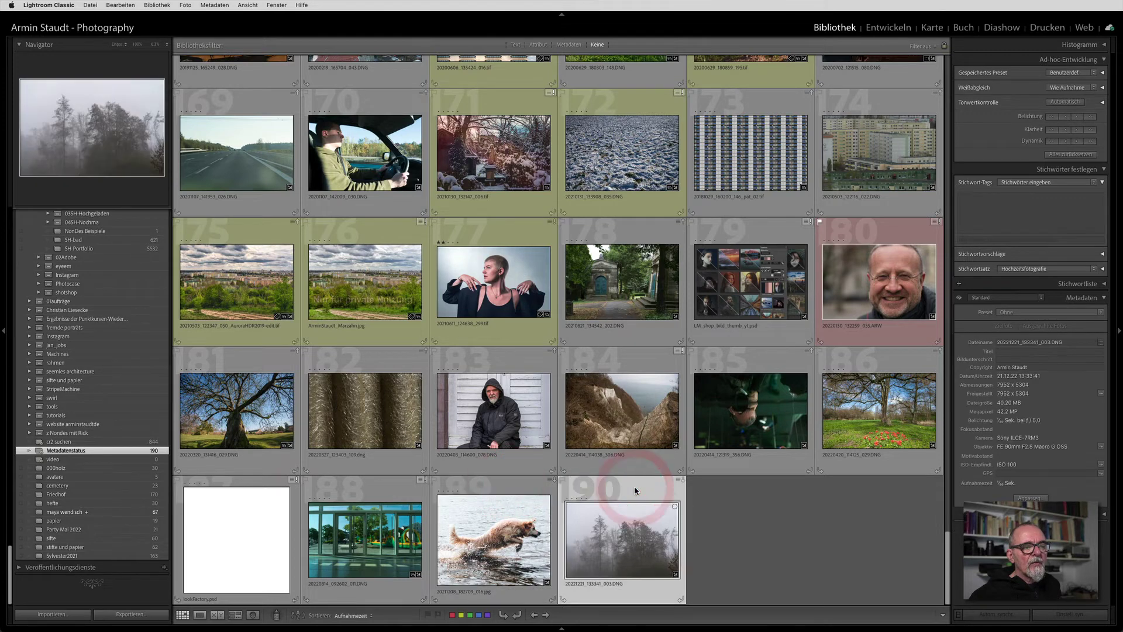
{"action": "key", "text": "ctrl+s"}
{"action": "left_click", "coordinate": [554, 482]}
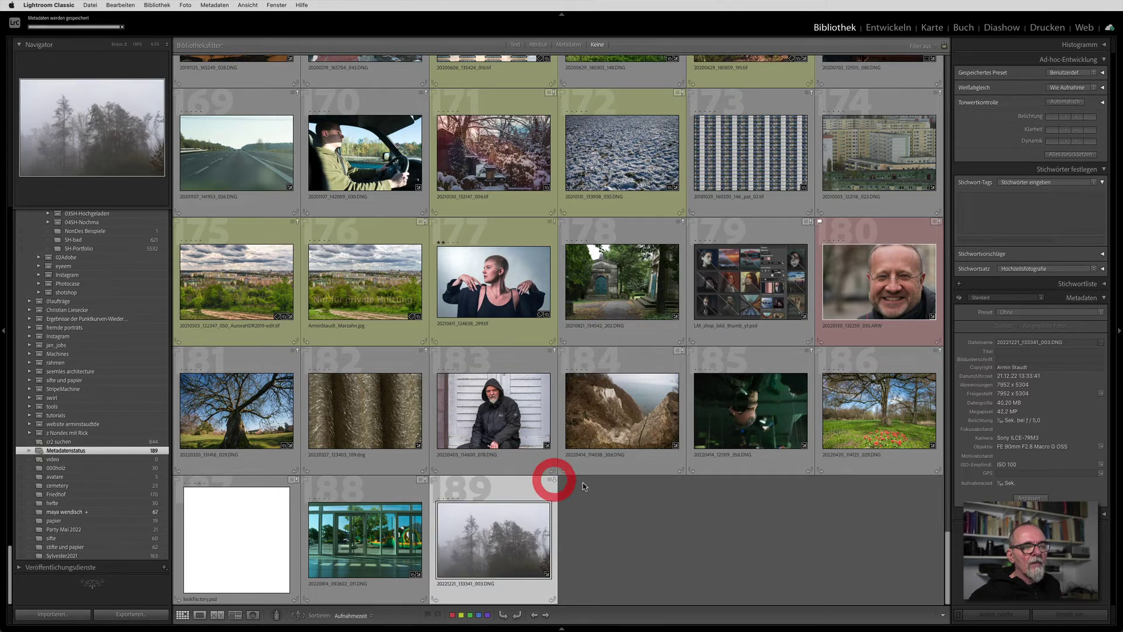
{"action": "left_click", "coordinate": [554, 481]}
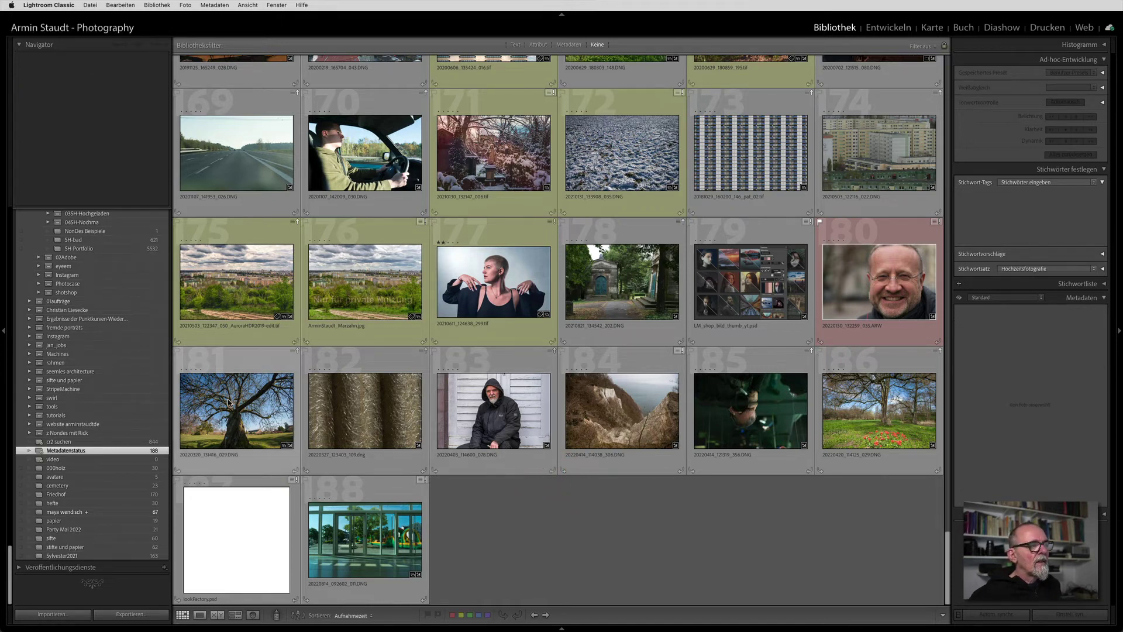
Step back through previously viewed sources to the 59-photo Tutorial_Bilder folder.
{"action": "key", "text": "alt+super"}
{"action": "key", "text": "alt+super+Left"}
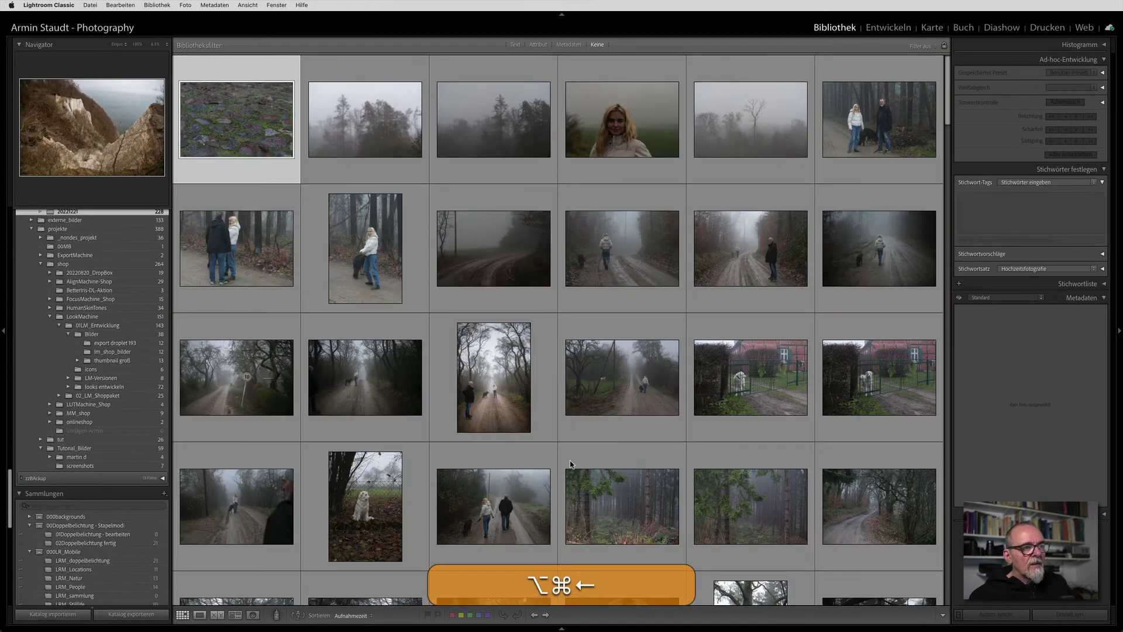
{"action": "key", "text": "alt+super+Left"}
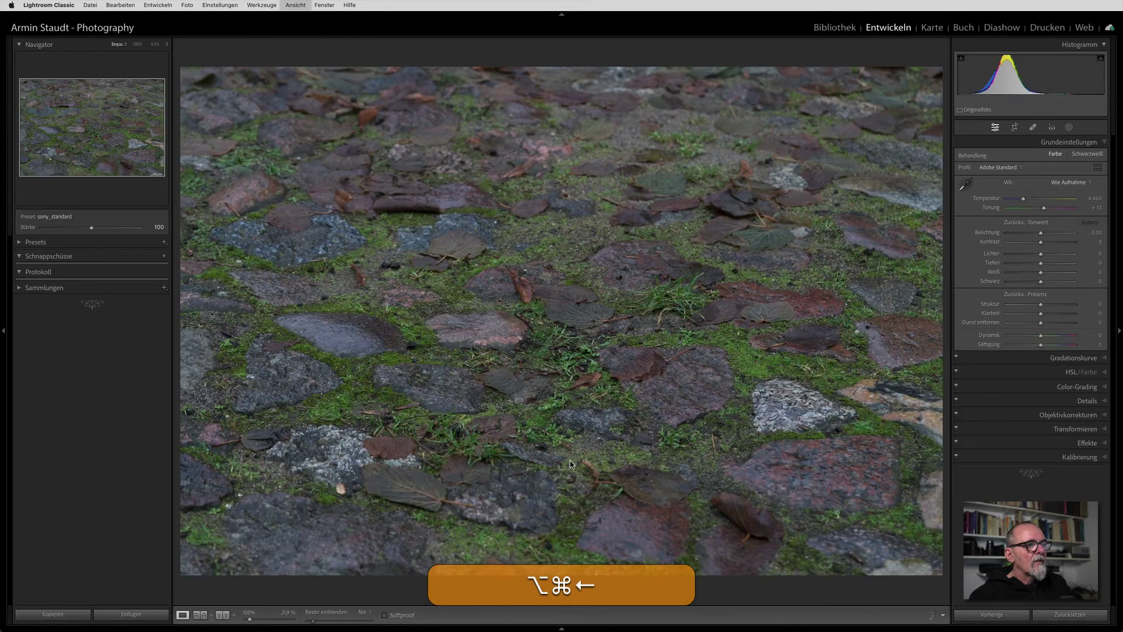
{"action": "key", "text": "alt+super+Left"}
{"action": "key", "text": "alt+super+Left"}
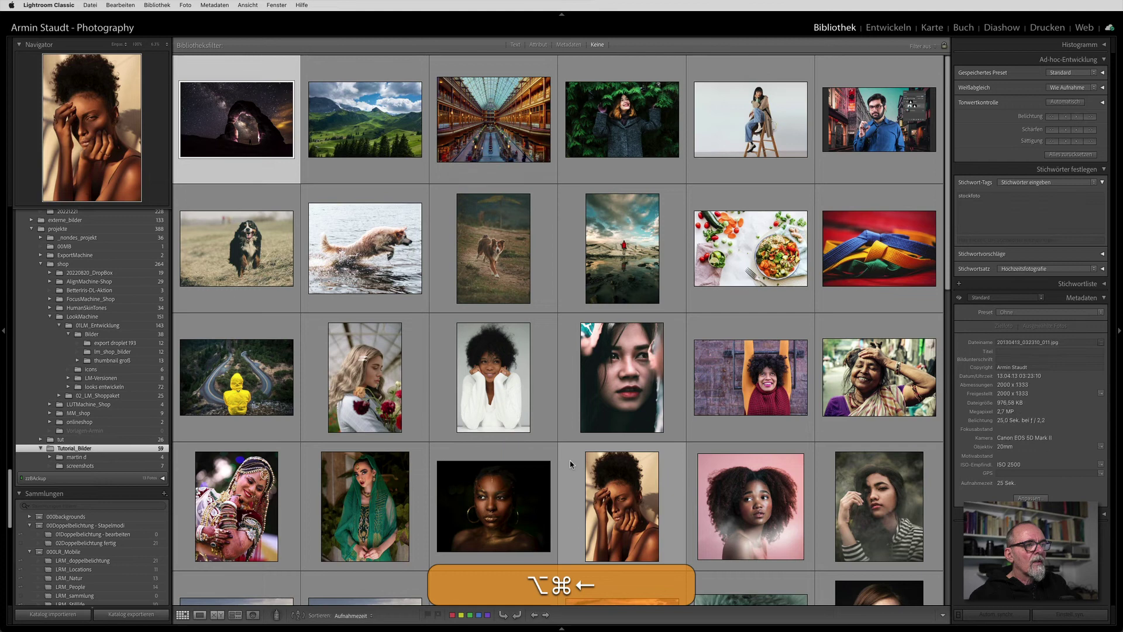
Open Katalogeinstellungen on the Metadaten tab and enable 'Änderungen automatisch in XMP speichern'.
{"action": "left_click", "coordinate": [57, 5]}
{"action": "left_click", "coordinate": [42, 43]}
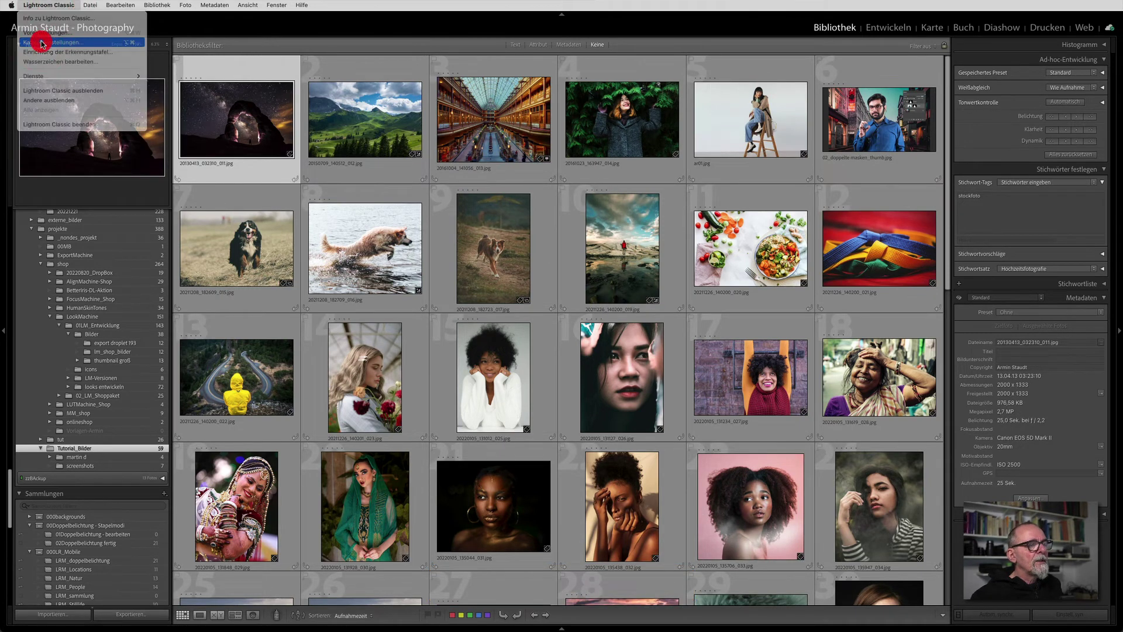
{"action": "left_click", "coordinate": [464, 229]}
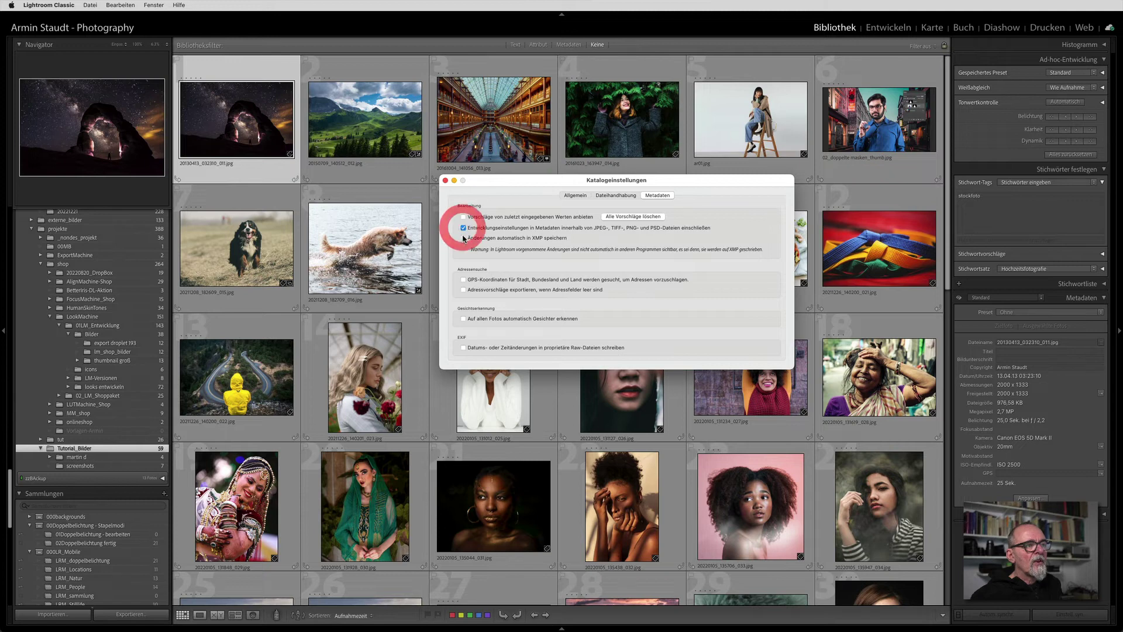
{"action": "left_click", "coordinate": [464, 238]}
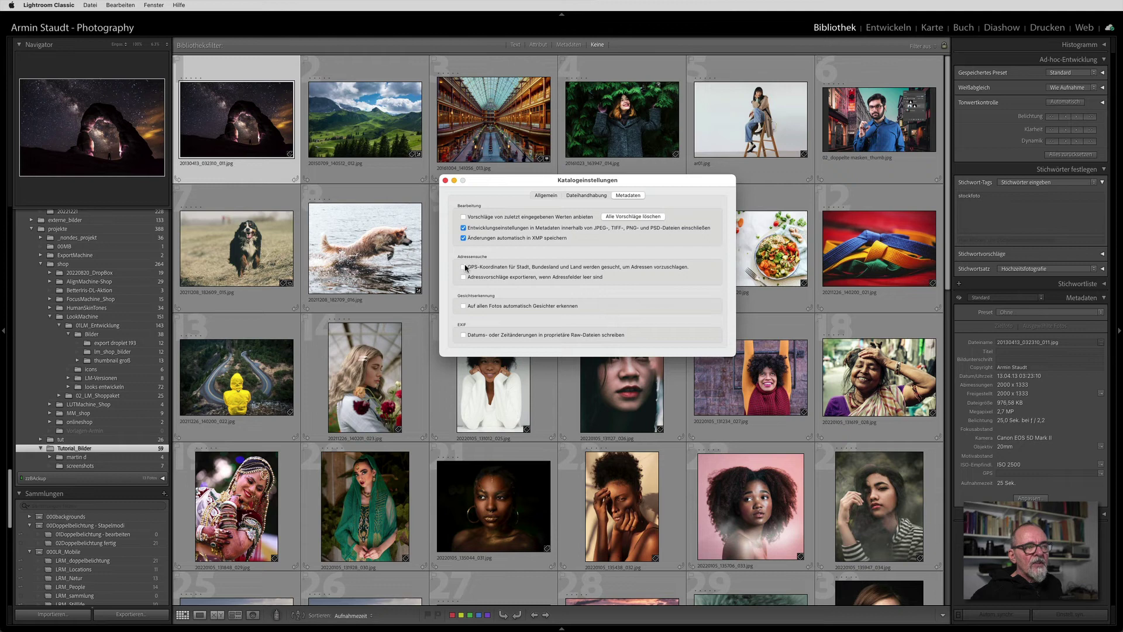
{"action": "left_click", "coordinate": [464, 268]}
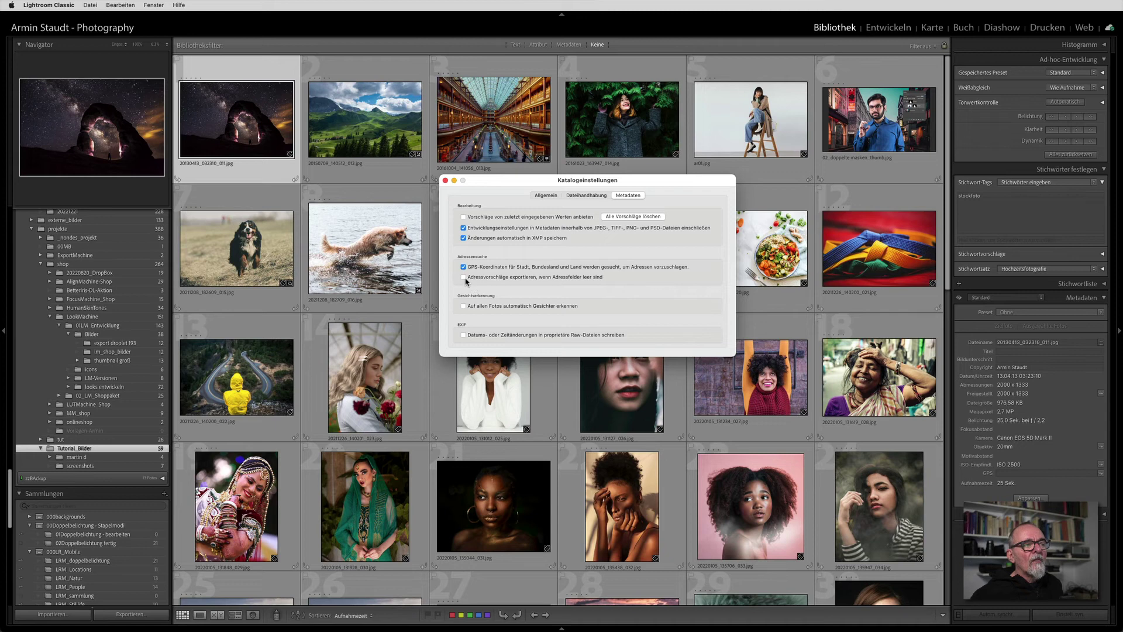
{"action": "left_click", "coordinate": [464, 277]}
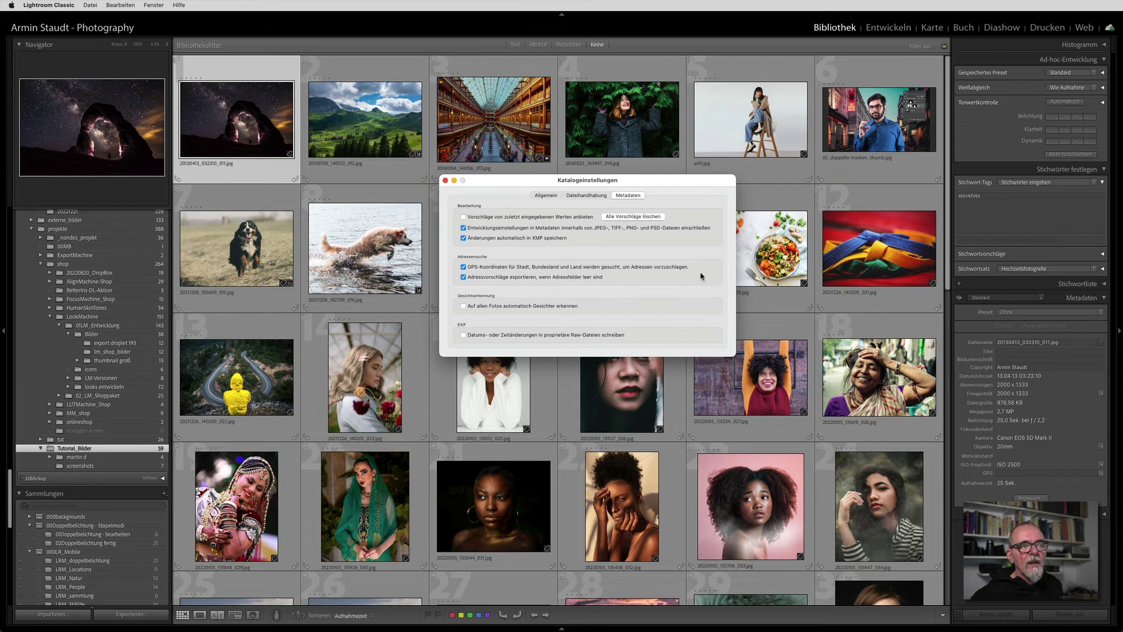
{"action": "left_click", "coordinate": [463, 266]}
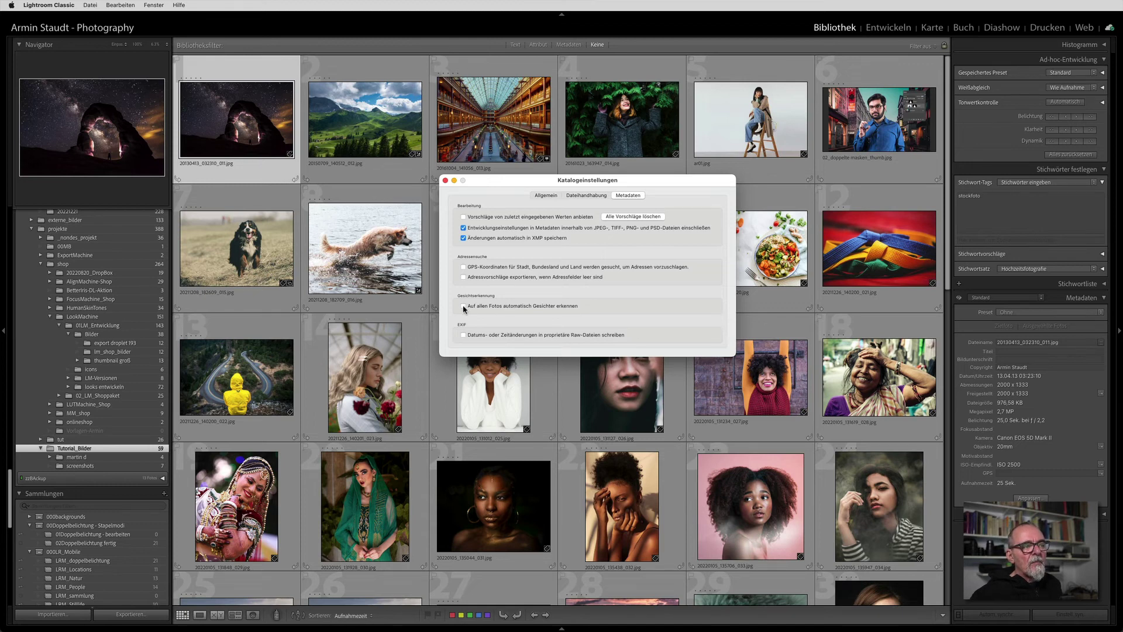
Toggle 'Auf allen Fotos automatisch Gesichter erkennen' on and back off, leaving it disabled.
{"action": "left_click", "coordinate": [463, 306]}
{"action": "left_click", "coordinate": [511, 305]}
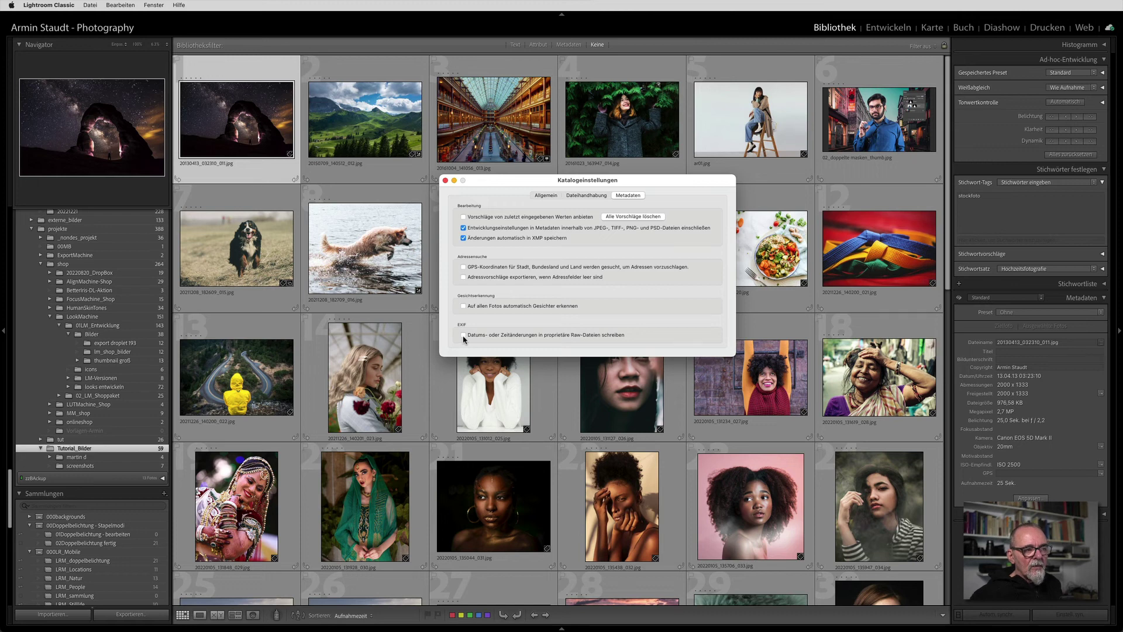
{"action": "left_click", "coordinate": [445, 180]}
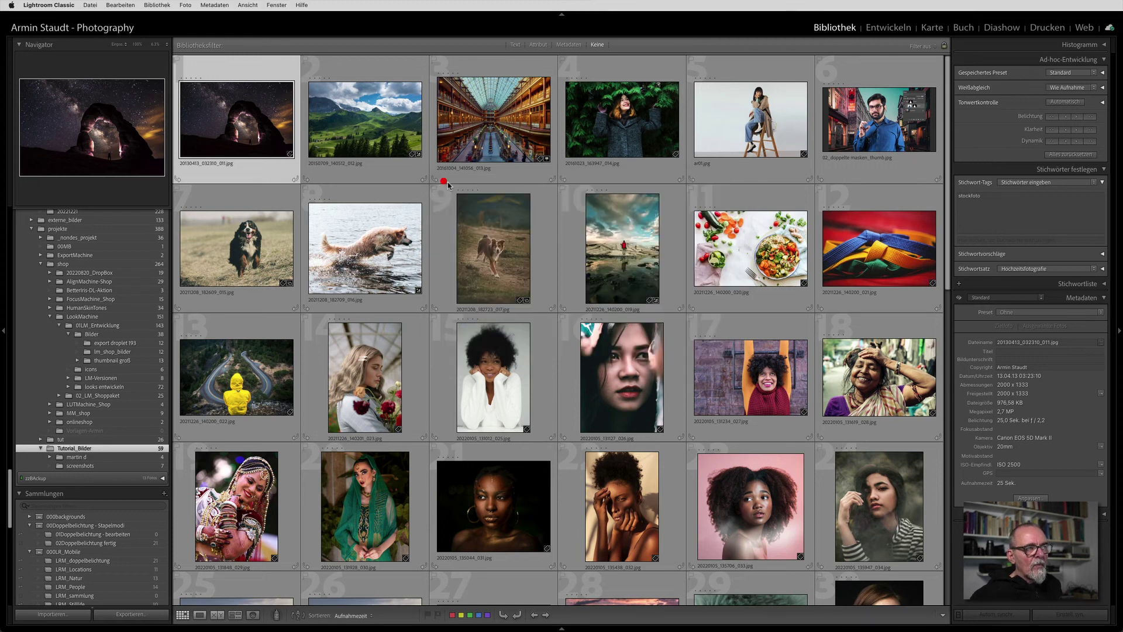
{"action": "left_click", "coordinate": [213, 5]}
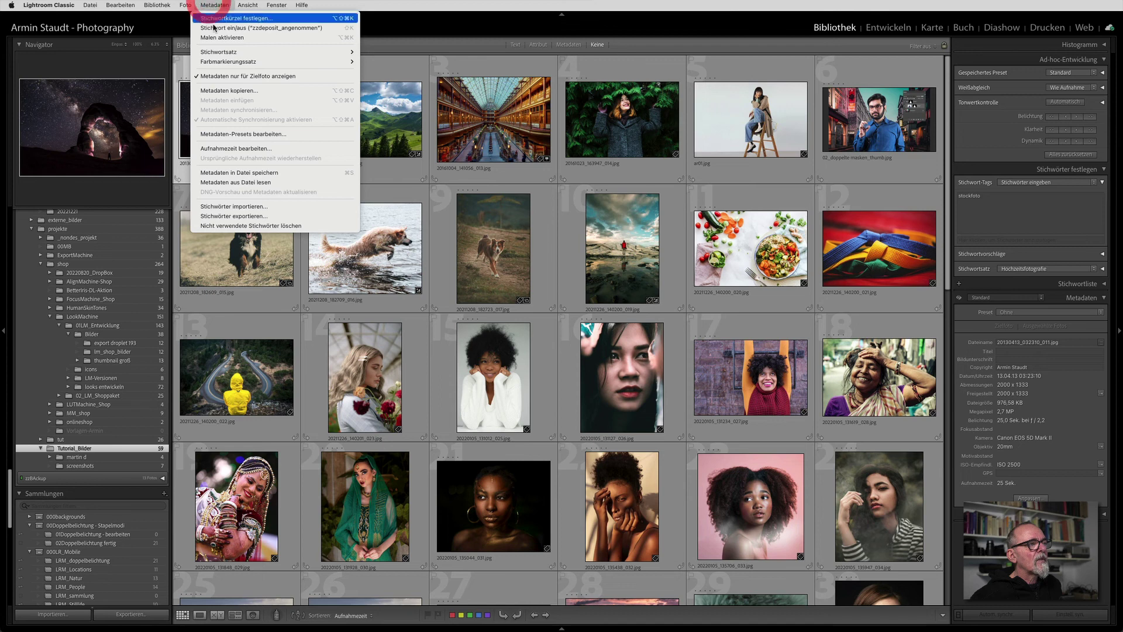
{"action": "left_click", "coordinate": [222, 148]}
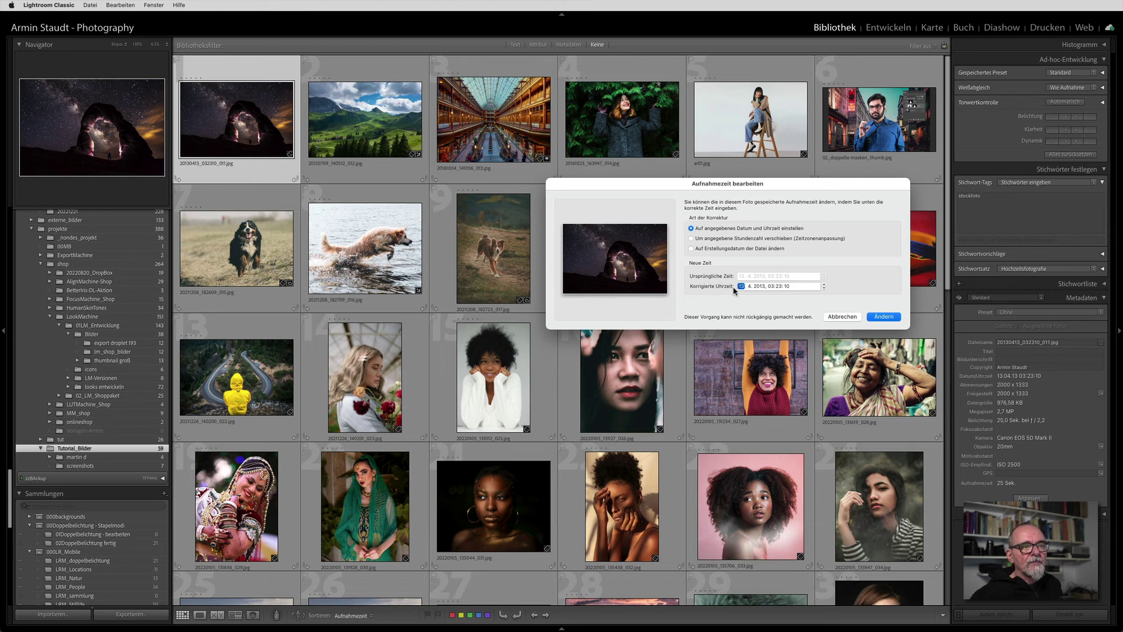
{"action": "left_click", "coordinate": [842, 317]}
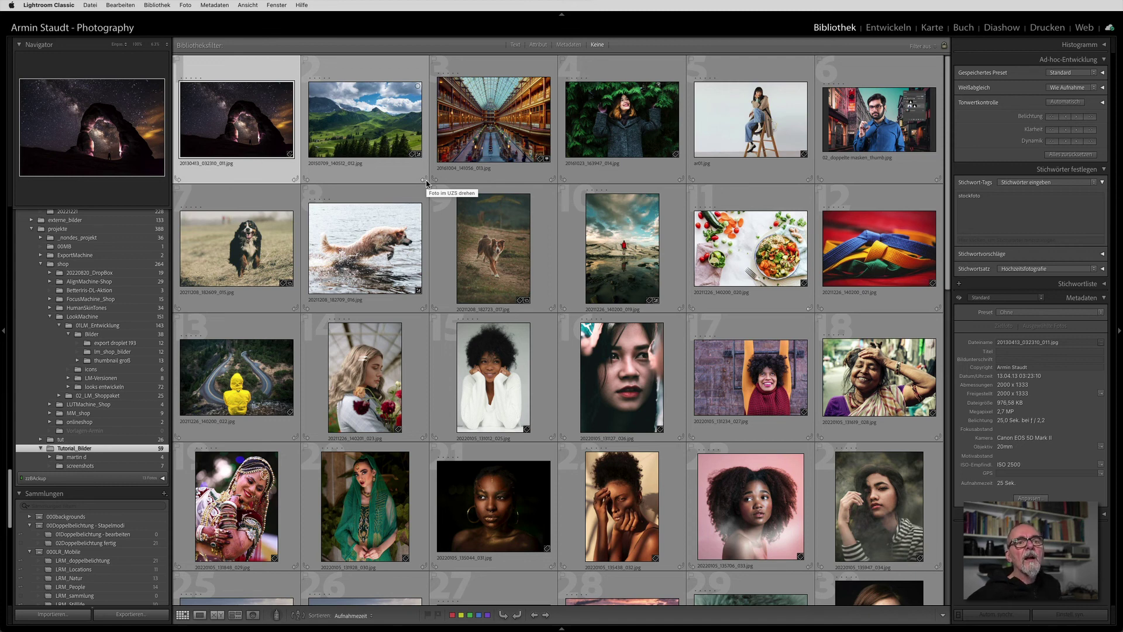
Reopen Katalogeinstellungen and toggle the EXIF raw-file date-writing option on, then off.
{"action": "left_click", "coordinate": [54, 5]}
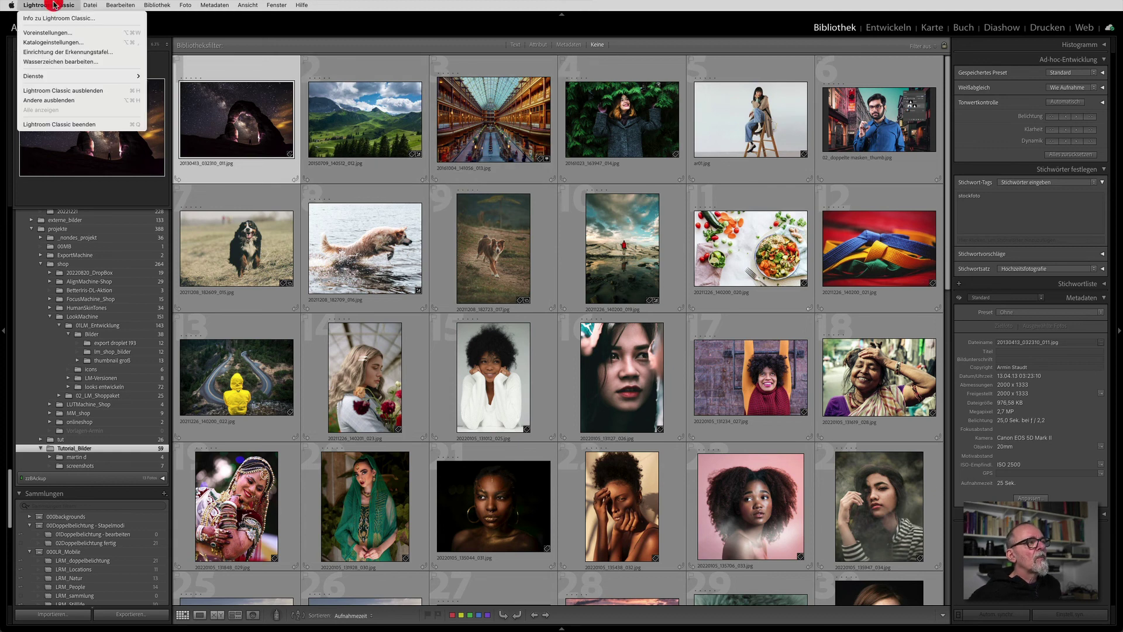
{"action": "left_click", "coordinate": [60, 42]}
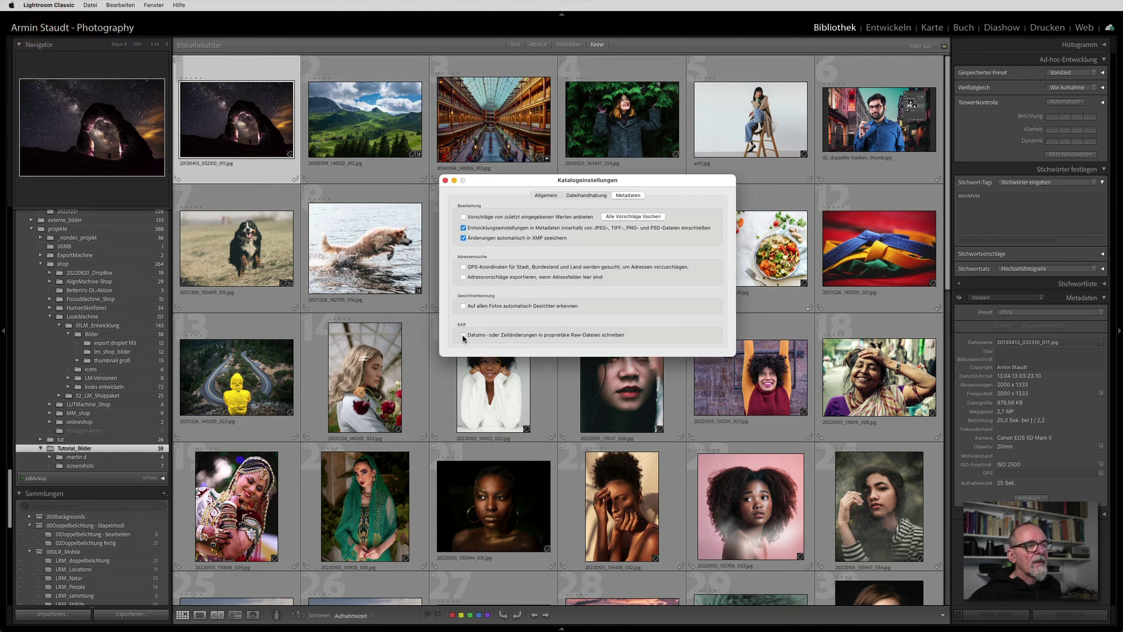
{"action": "left_click", "coordinate": [464, 335]}
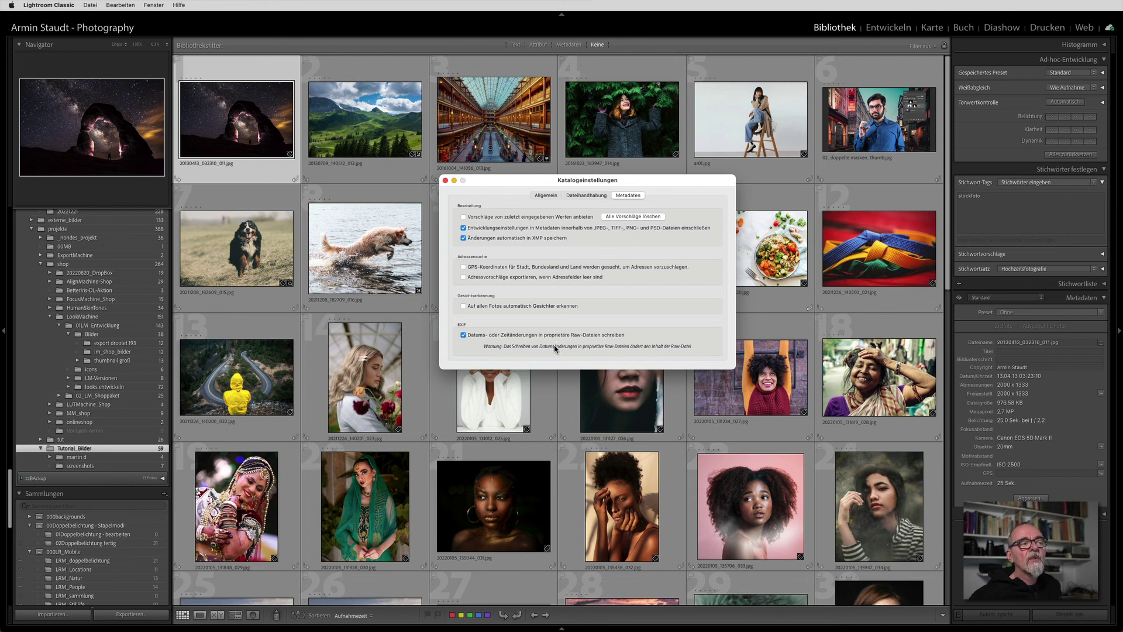
{"action": "left_click", "coordinate": [464, 335]}
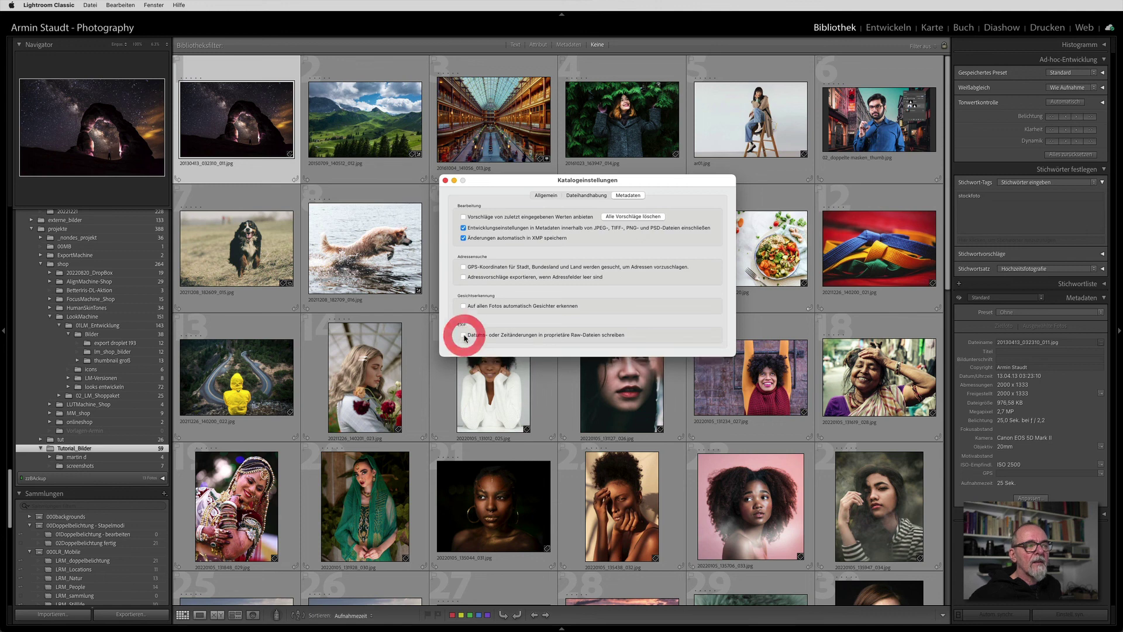